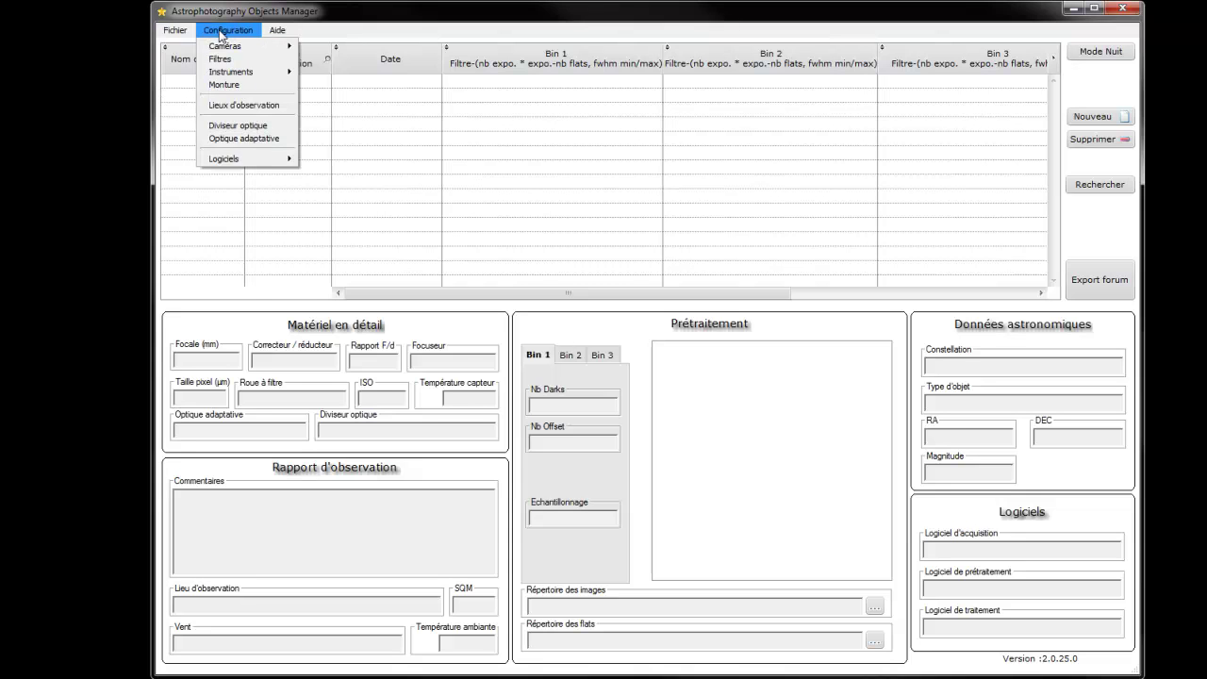
Switch the display to night mode and back to day mode.
{"action": "left_click", "coordinate": [345, 32]}
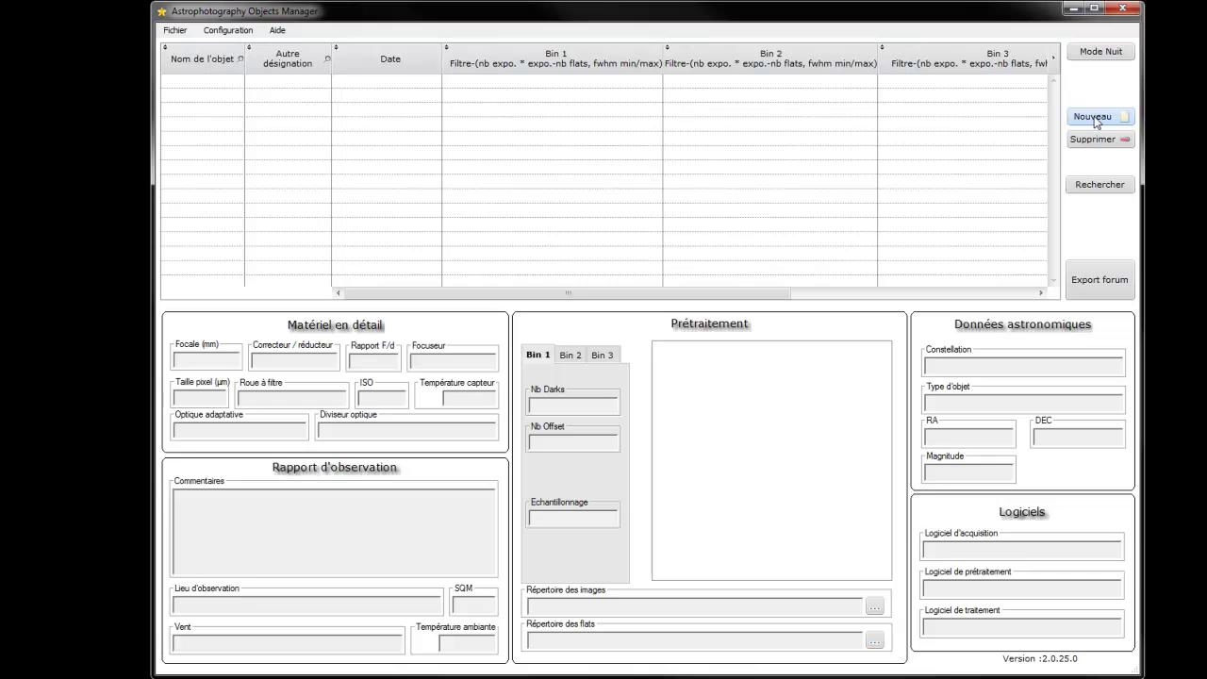
{"action": "left_click", "coordinate": [1097, 52]}
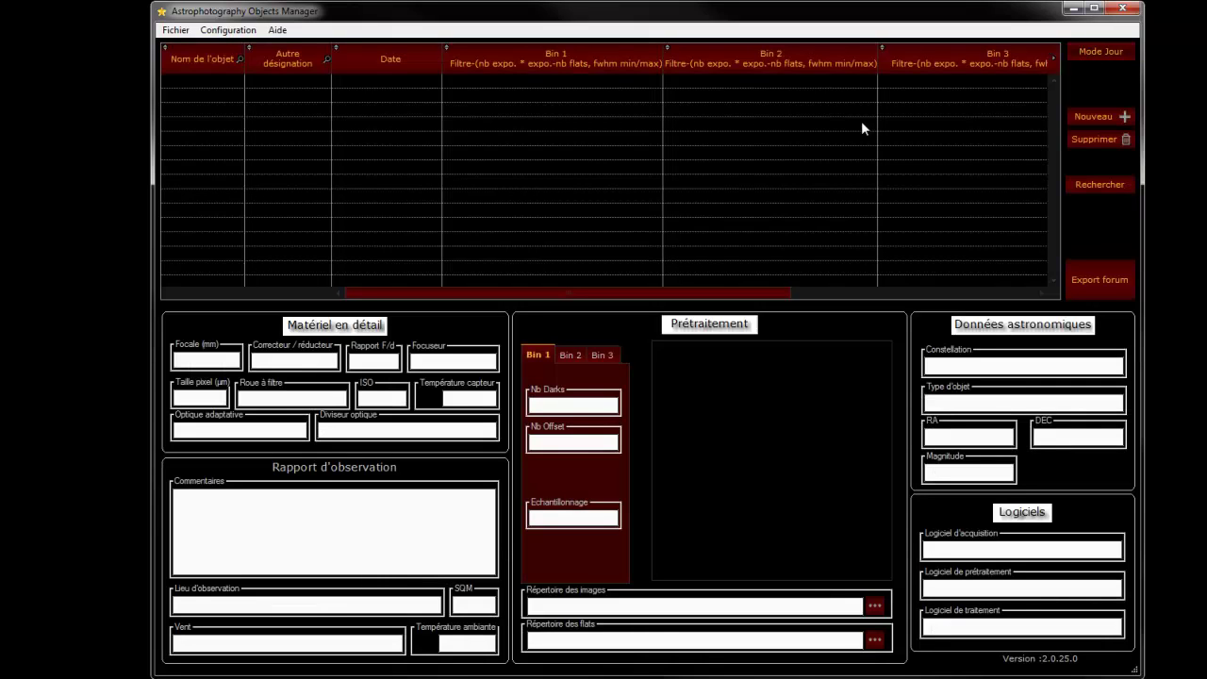
{"action": "left_click", "coordinate": [1097, 52]}
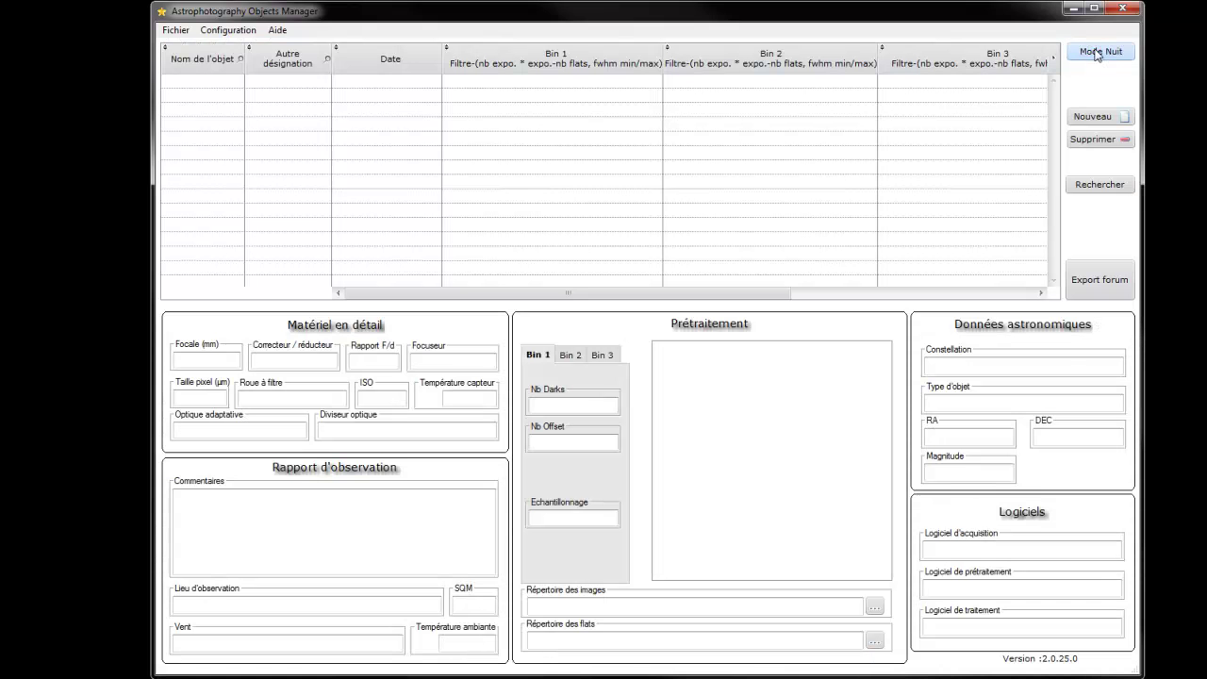
Create a new object record and enter IC434 as the object name.
{"action": "left_click", "coordinate": [1094, 117]}
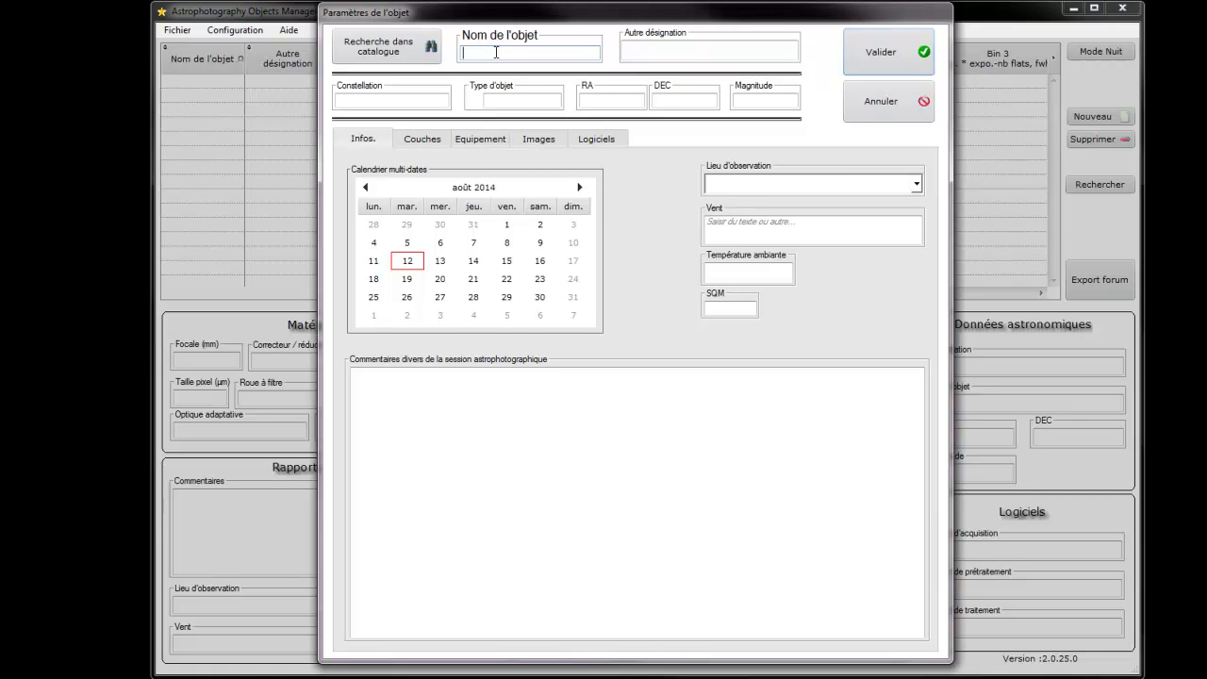
{"action": "type", "text": "434"}
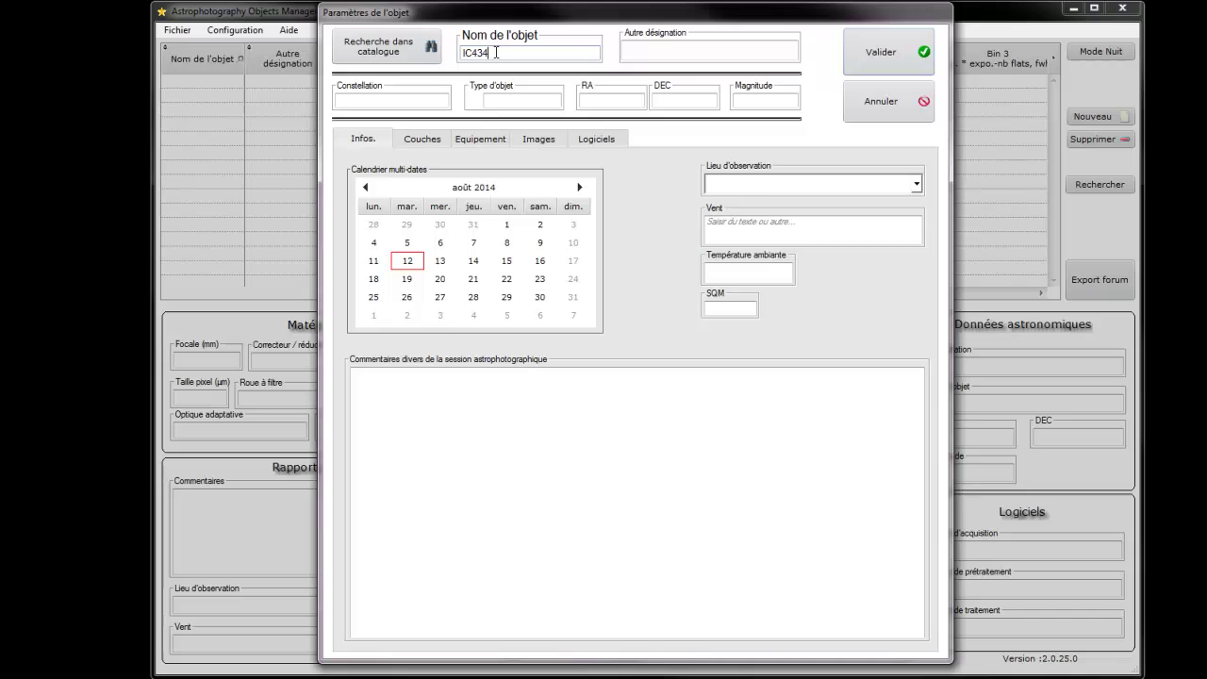
{"action": "left_click", "coordinate": [704, 106]}
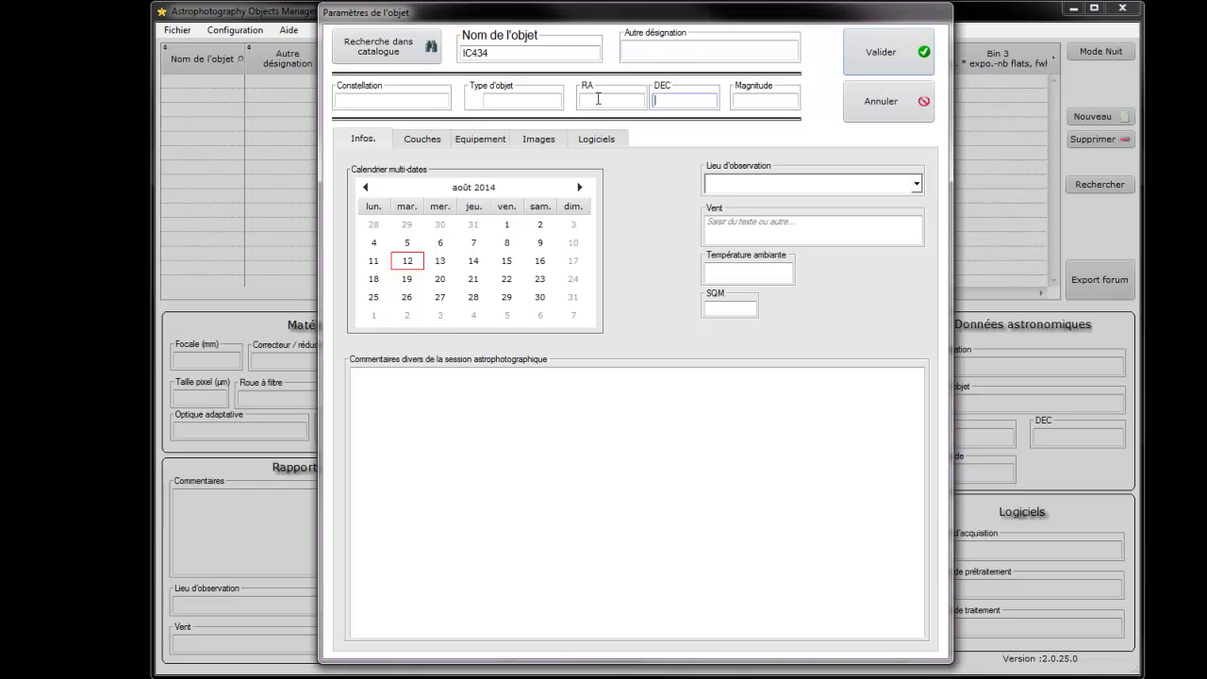
{"action": "left_click", "coordinate": [715, 53]}
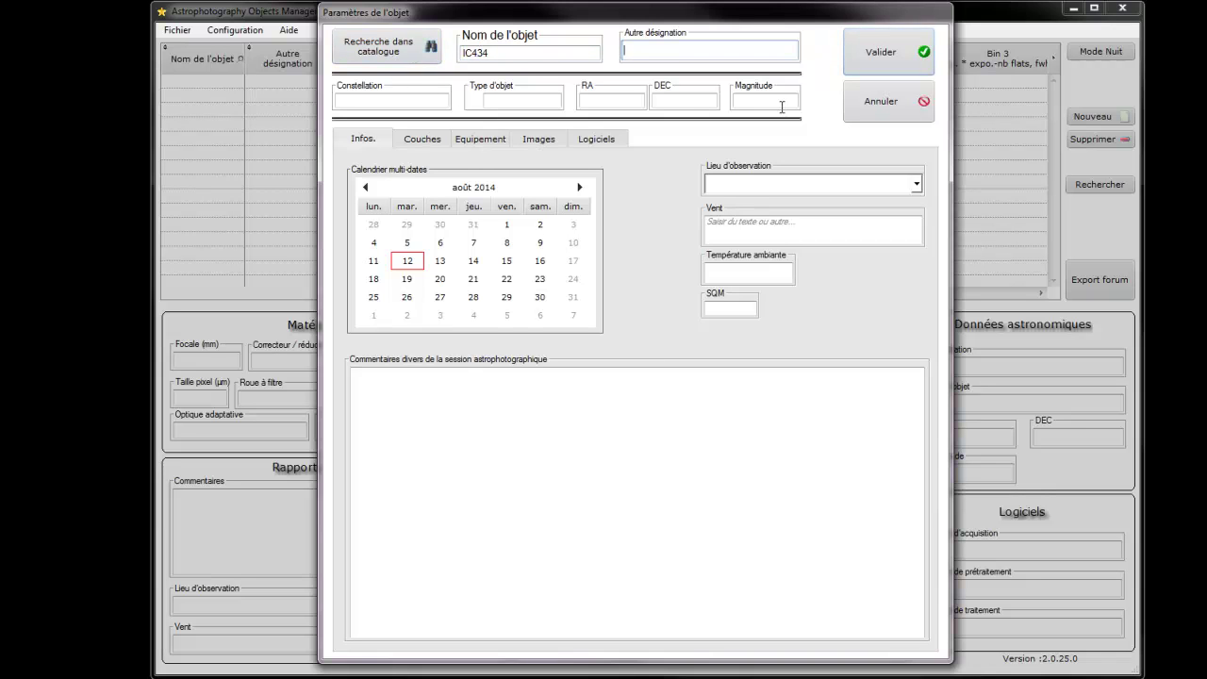
Open the deep-sky object catalogue and try to find IC 434 by searching the object names.
{"action": "left_click", "coordinate": [386, 55]}
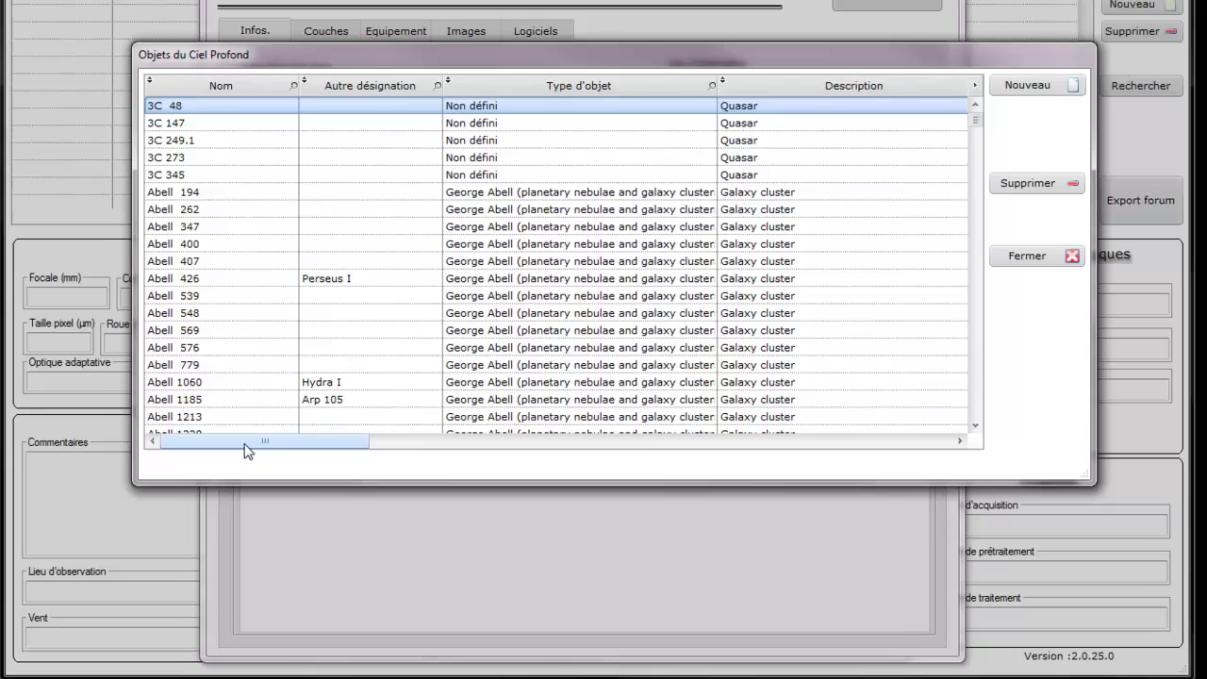
{"action": "left_click_drag", "start_coordinate": [352, 480], "coordinate": [411, 480]}
{"action": "left_click_drag", "start_coordinate": [292, 436], "coordinate": [184, 440]}
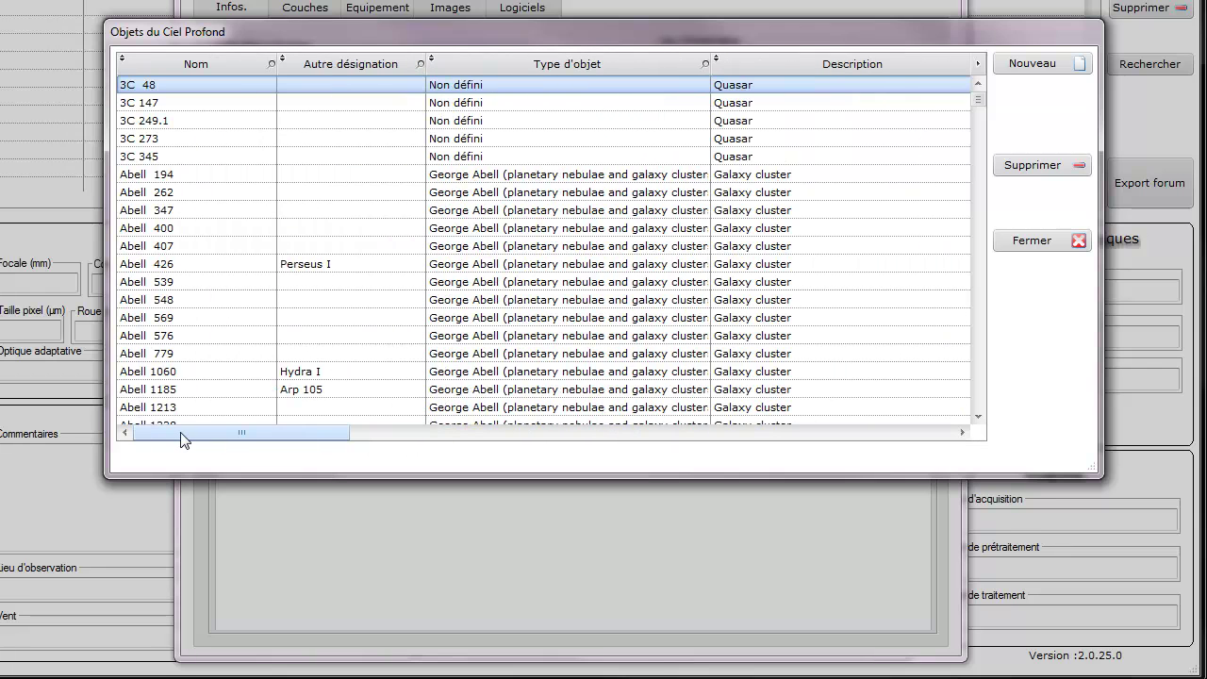
{"action": "left_click", "coordinate": [271, 65]}
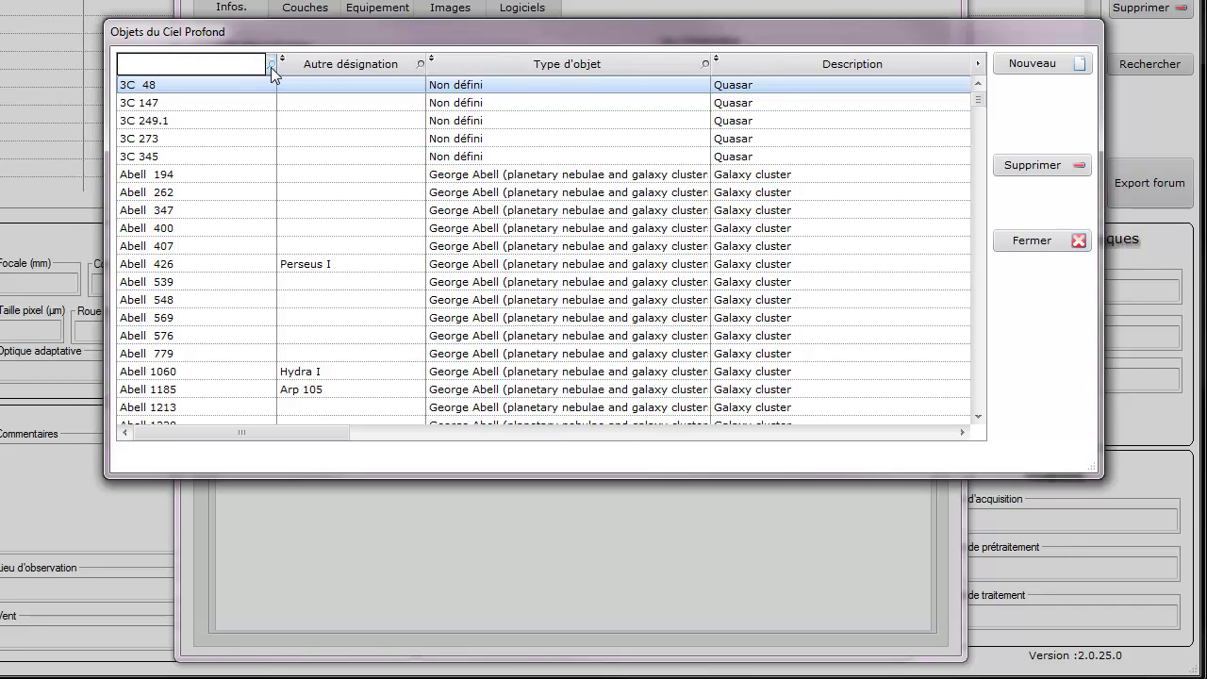
{"action": "type", "text": "IC"}
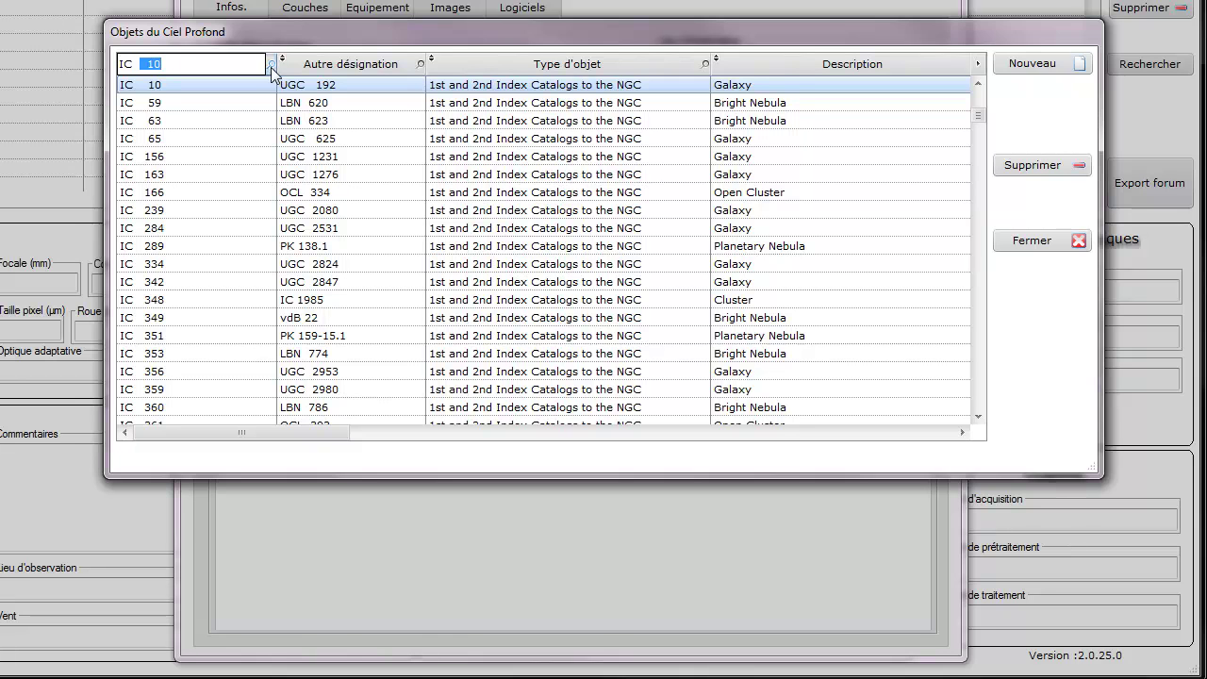
{"action": "type", "text": " 434"}
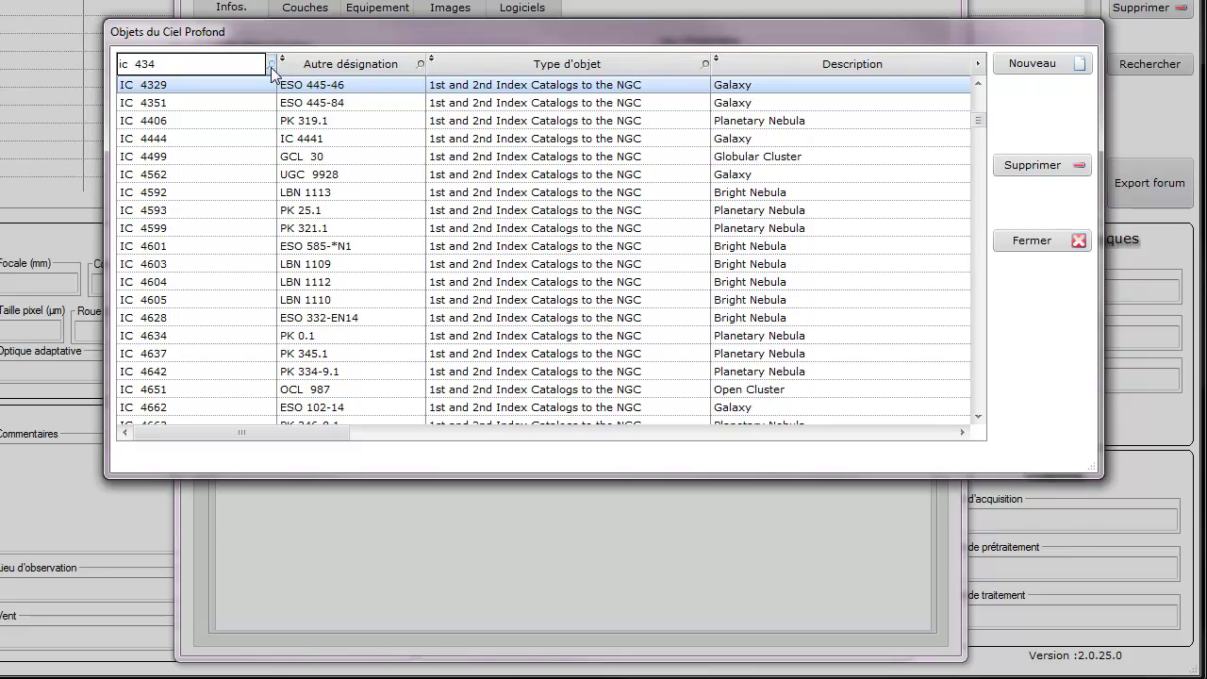
{"action": "left_click", "coordinate": [134, 66]}
{"action": "key", "text": "BackSpace"}
{"action": "key", "text": "BackSpace"}
{"action": "left_click", "coordinate": [219, 121]}
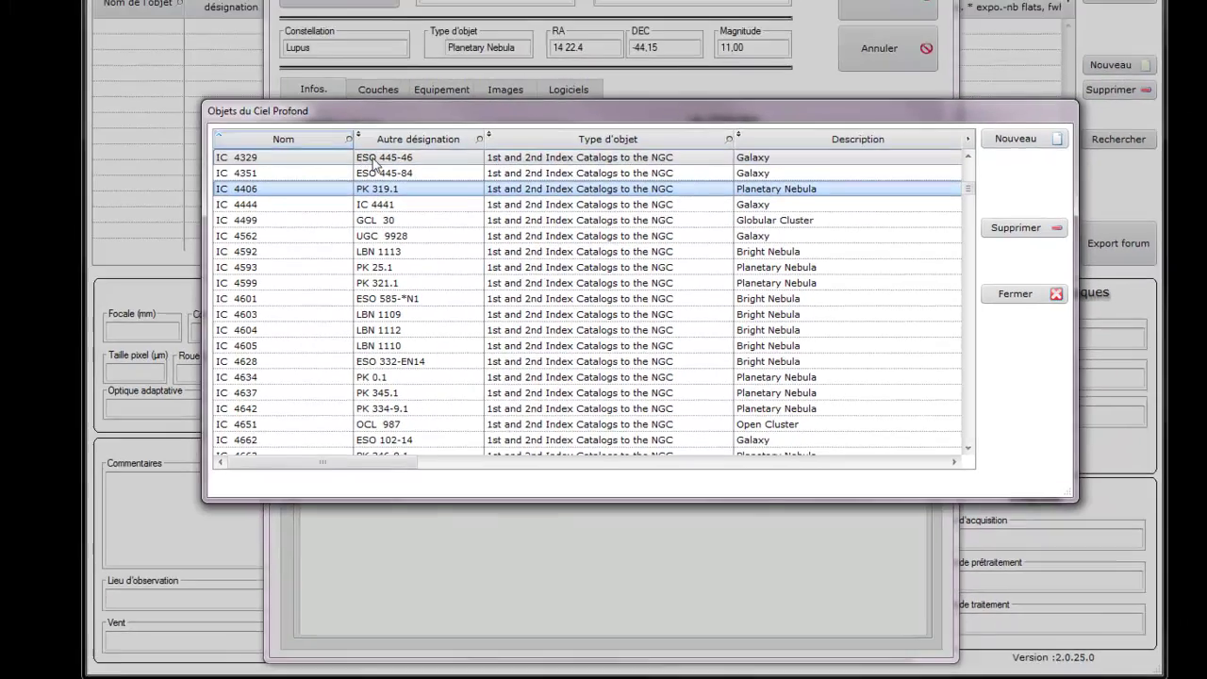
Search the catalogue names for IC and load IC 434 (LBN 954) into the object record.
{"action": "left_click", "coordinate": [348, 139]}
{"action": "type", "text": "IC   10"}
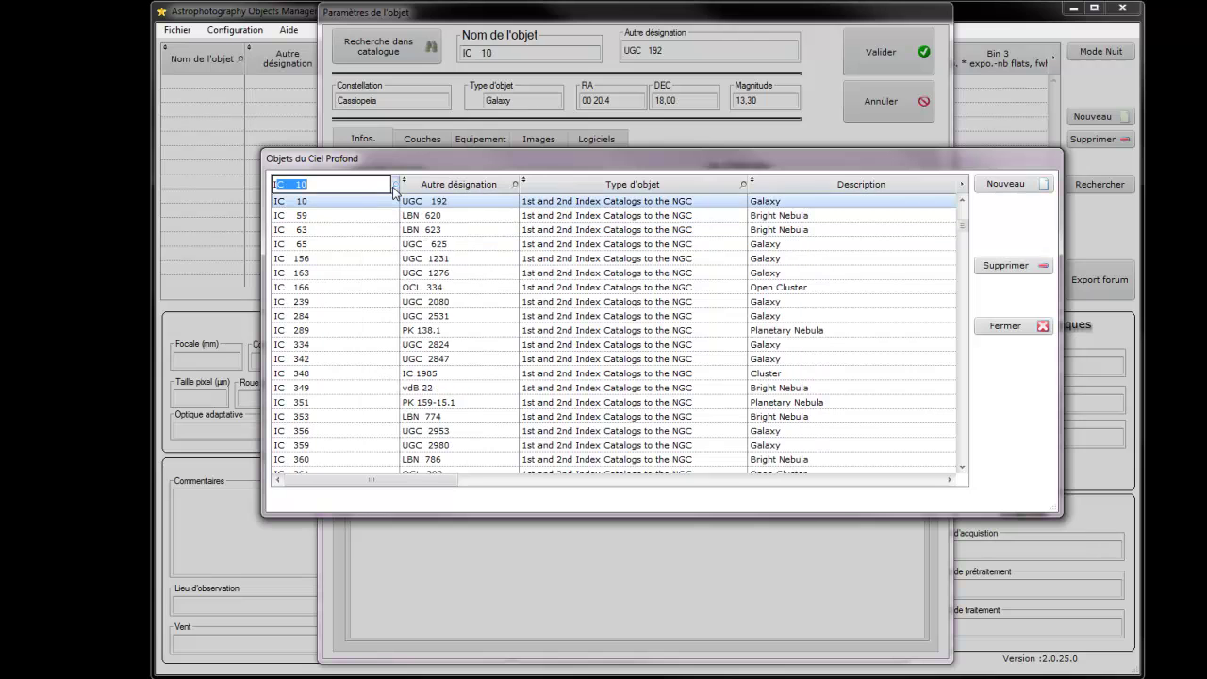
{"action": "left_click", "coordinate": [496, 316]}
{"action": "scroll", "coordinate": [496, 318], "scroll_direction": "down", "scroll_amount": 4}
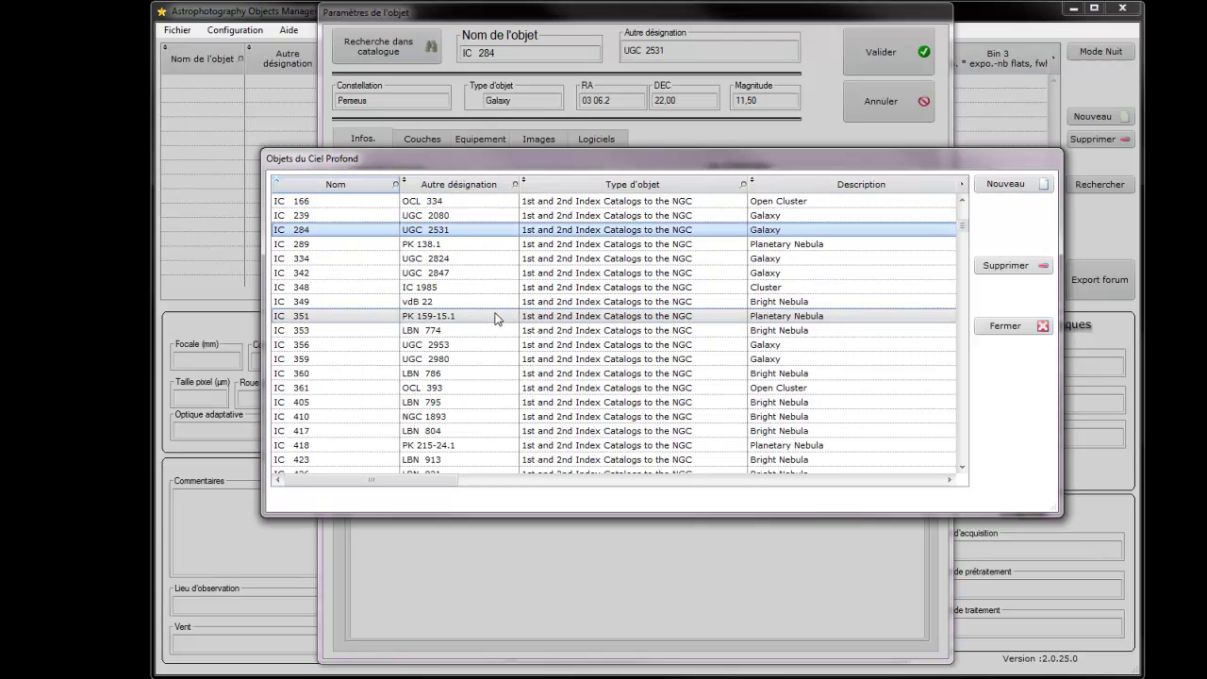
{"action": "scroll", "coordinate": [496, 318], "scroll_direction": "down", "scroll_amount": 1}
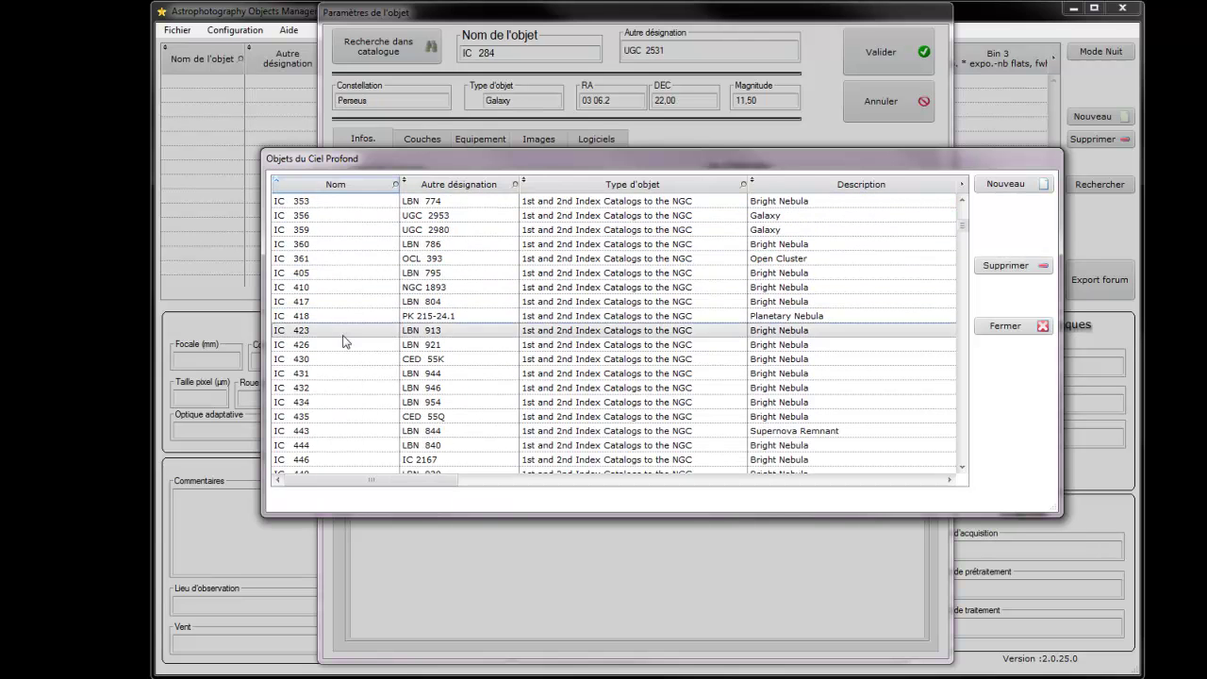
{"action": "left_click", "coordinate": [335, 404]}
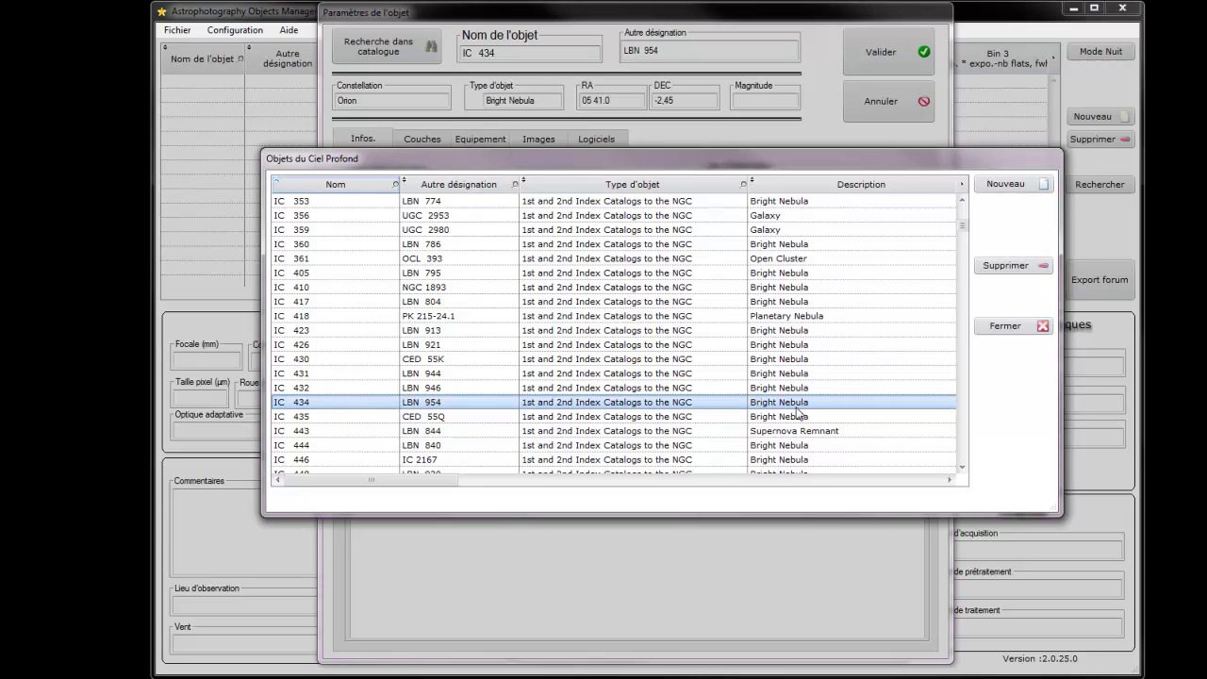
{"action": "double_click", "coordinate": [445, 402]}
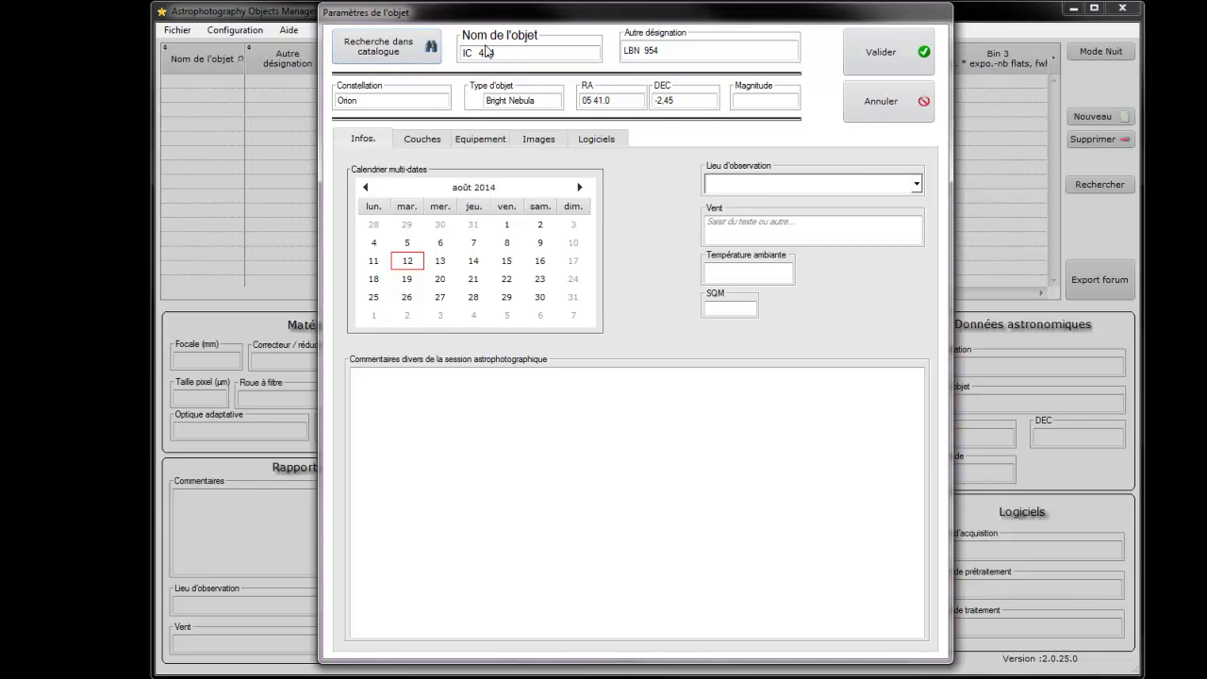
Reopen the catalogue, search the names for M and browse the entries through to the NGC objects.
{"action": "left_click", "coordinate": [394, 55]}
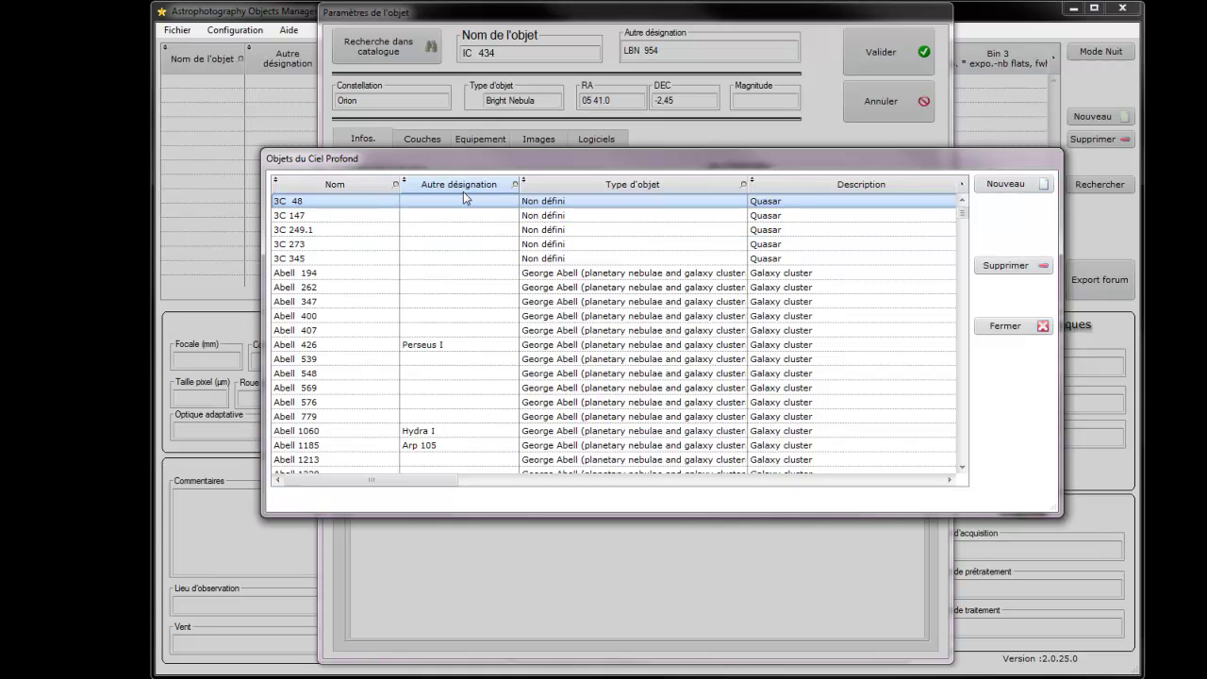
{"action": "left_click", "coordinate": [396, 189]}
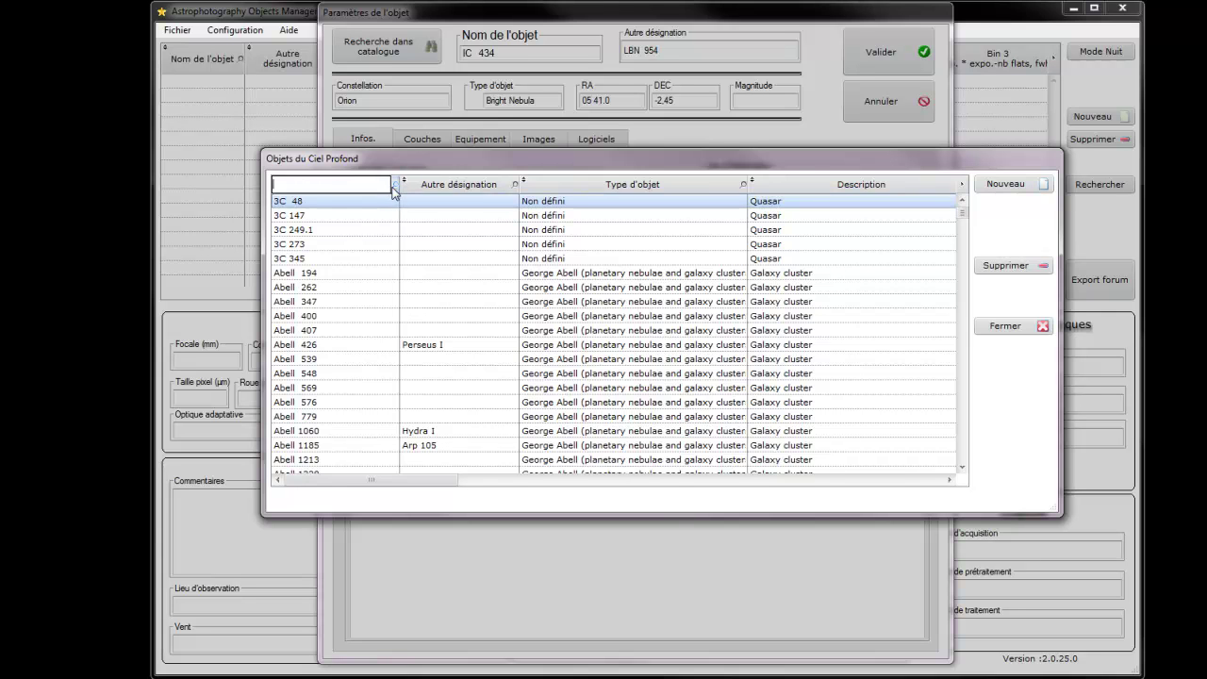
{"action": "type", "text": "M1-92"}
{"action": "left_click", "coordinate": [364, 283]}
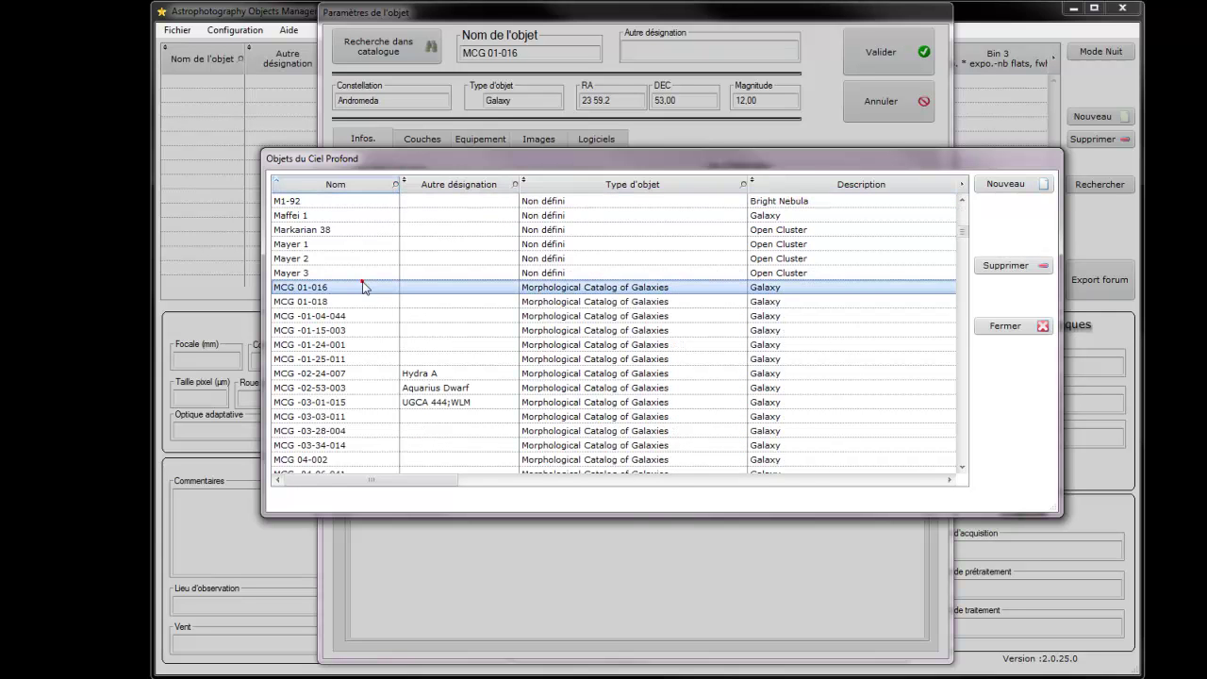
{"action": "scroll", "coordinate": [364, 280], "scroll_direction": "down", "scroll_amount": 2}
{"action": "scroll", "coordinate": [364, 281], "scroll_direction": "down", "scroll_amount": 15}
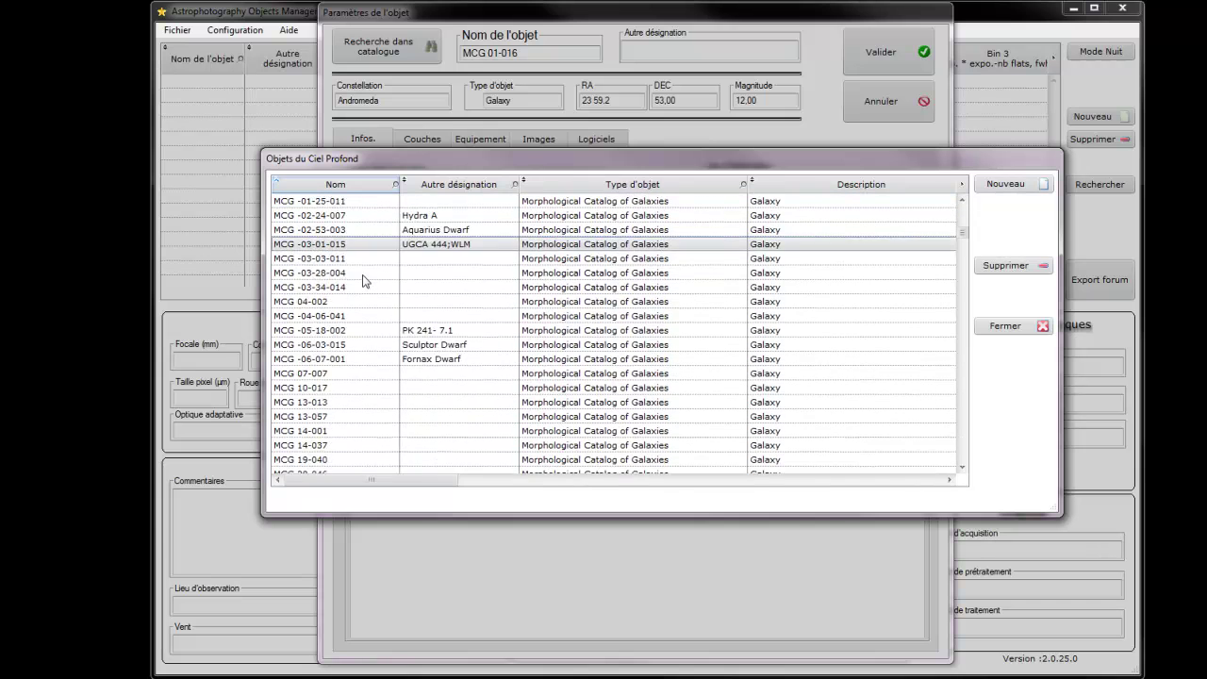
{"action": "scroll", "coordinate": [368, 283], "scroll_direction": "down", "scroll_amount": 1}
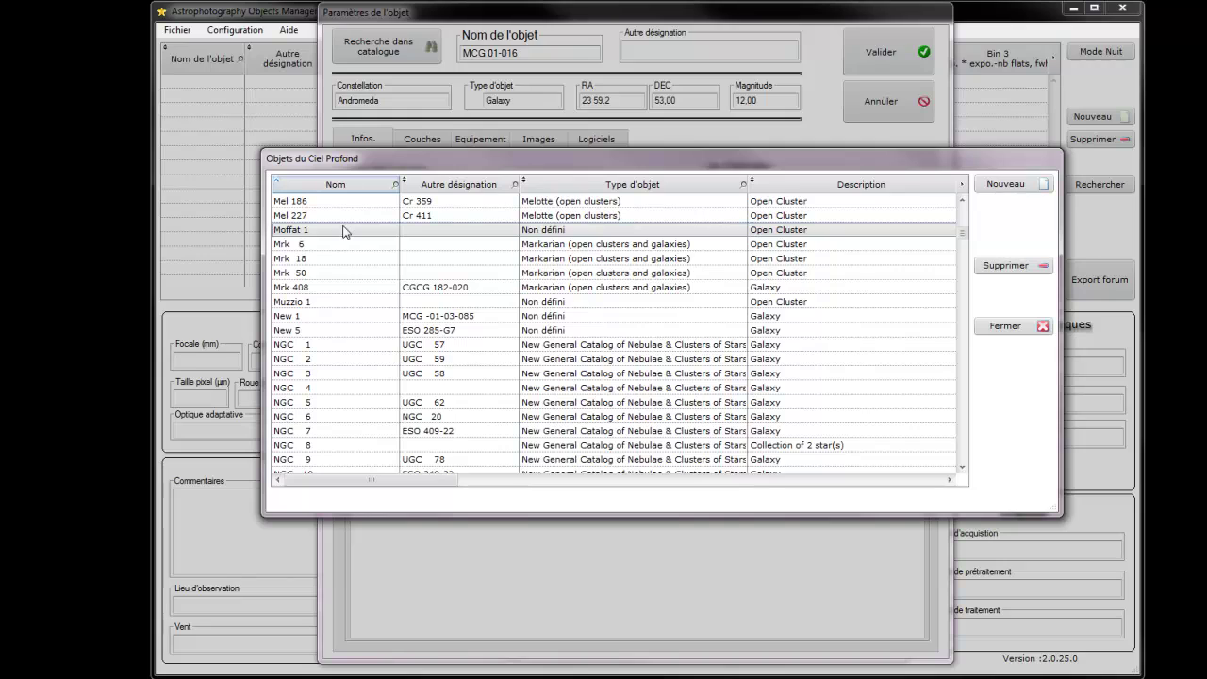
{"action": "scroll", "coordinate": [344, 328], "scroll_direction": "down", "scroll_amount": 14}
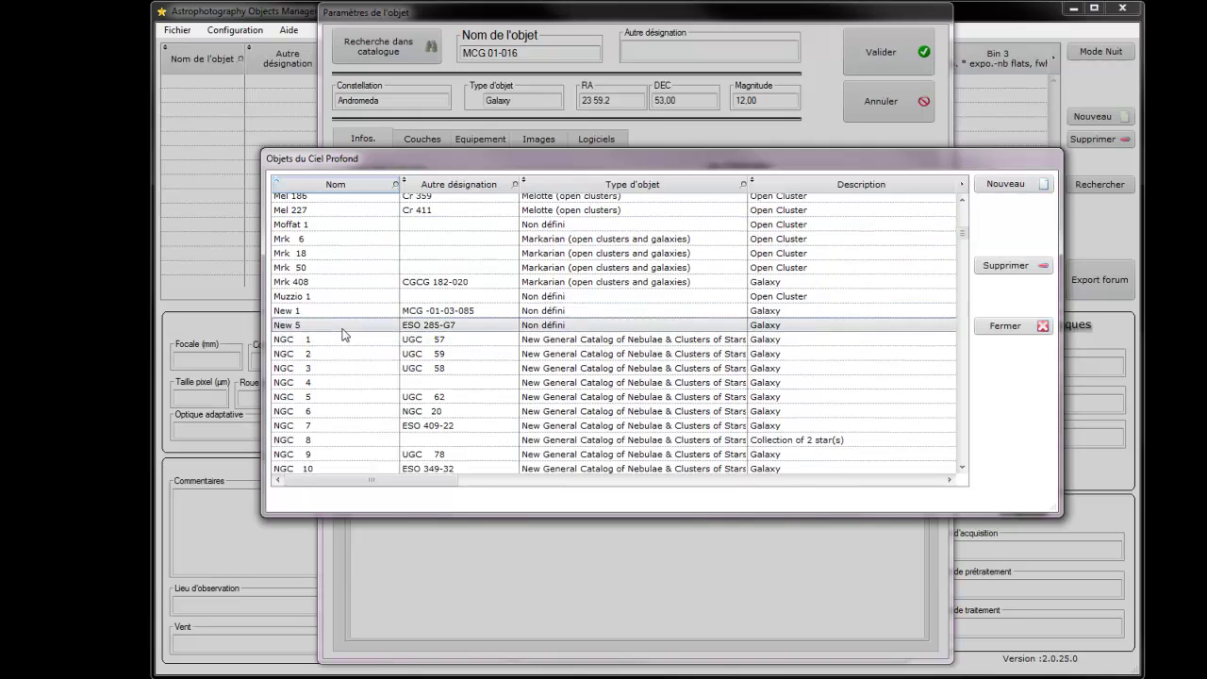
{"action": "scroll", "coordinate": [344, 329], "scroll_direction": "down", "scroll_amount": 18}
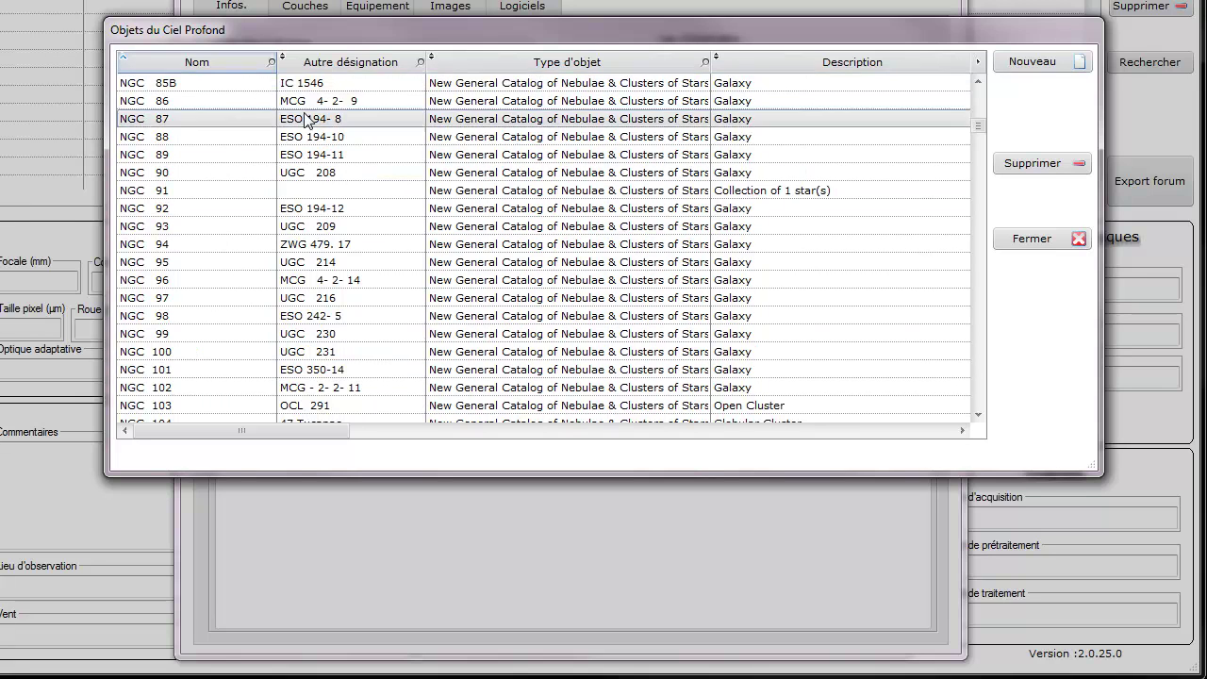
Search the catalogue's alternative designations for M and select M 31 (NGC 224).
{"action": "left_click", "coordinate": [420, 62]}
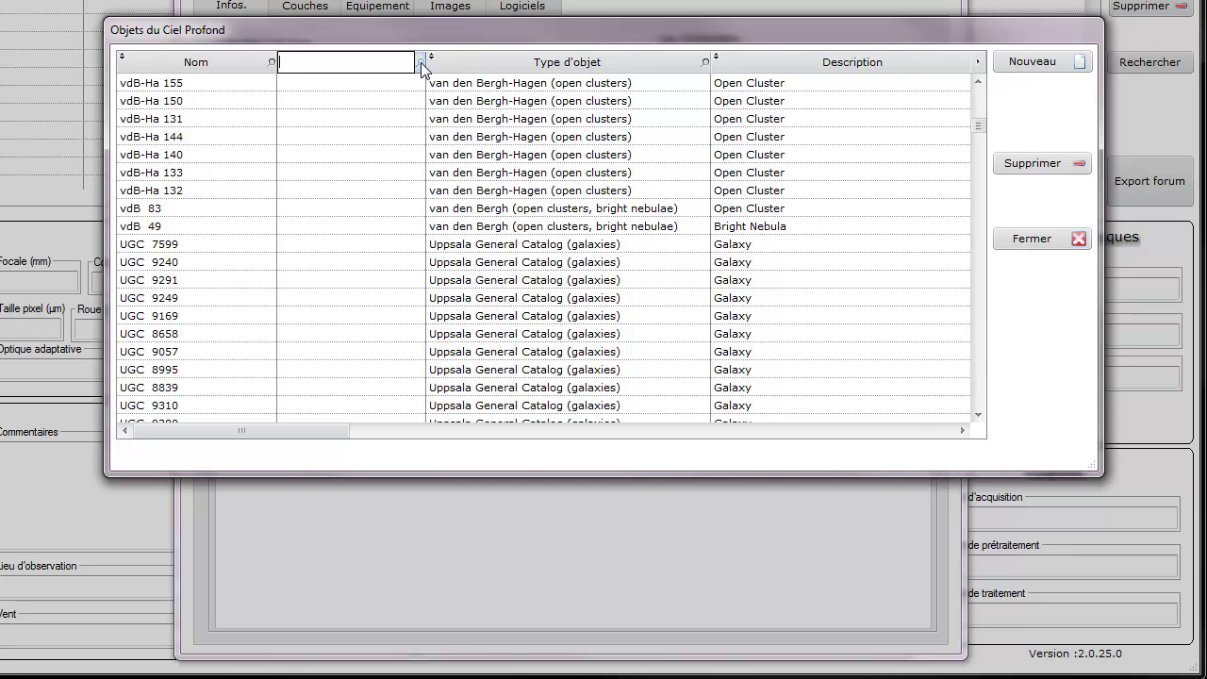
{"action": "type", "text": "M   1"}
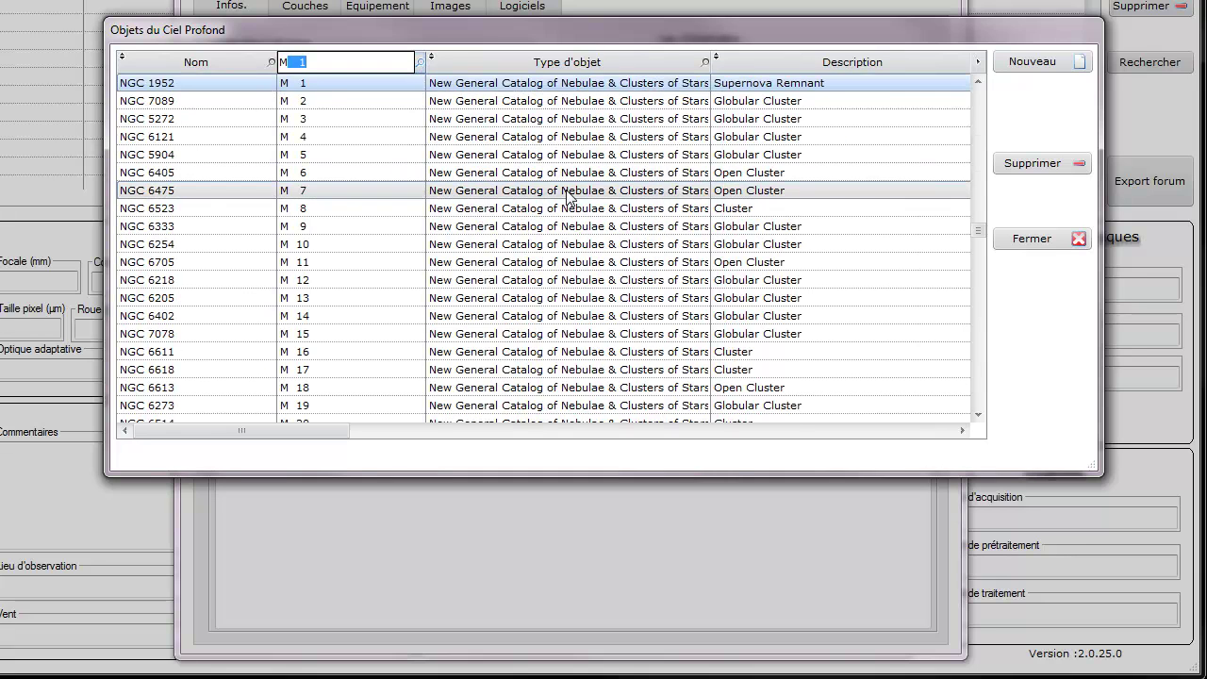
{"action": "left_click", "coordinate": [470, 369]}
{"action": "scroll", "coordinate": [467, 349], "scroll_direction": "down", "scroll_amount": 5}
{"action": "scroll", "coordinate": [462, 330], "scroll_direction": "down", "scroll_amount": 2}
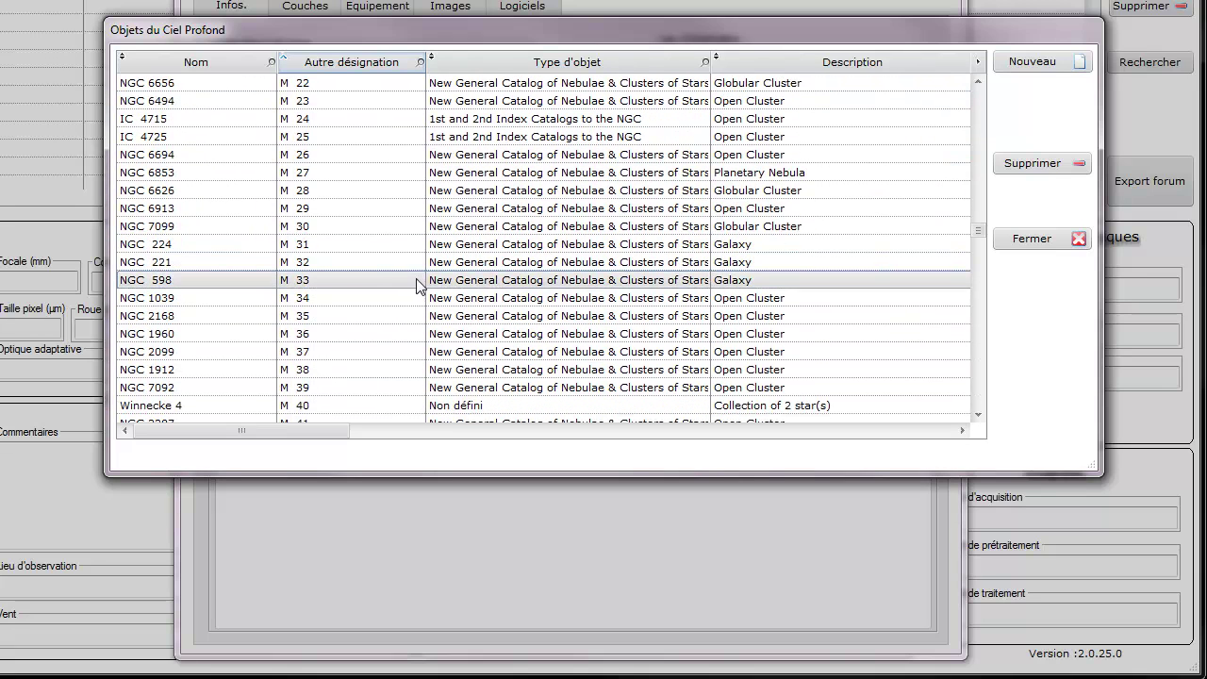
{"action": "left_click", "coordinate": [369, 244]}
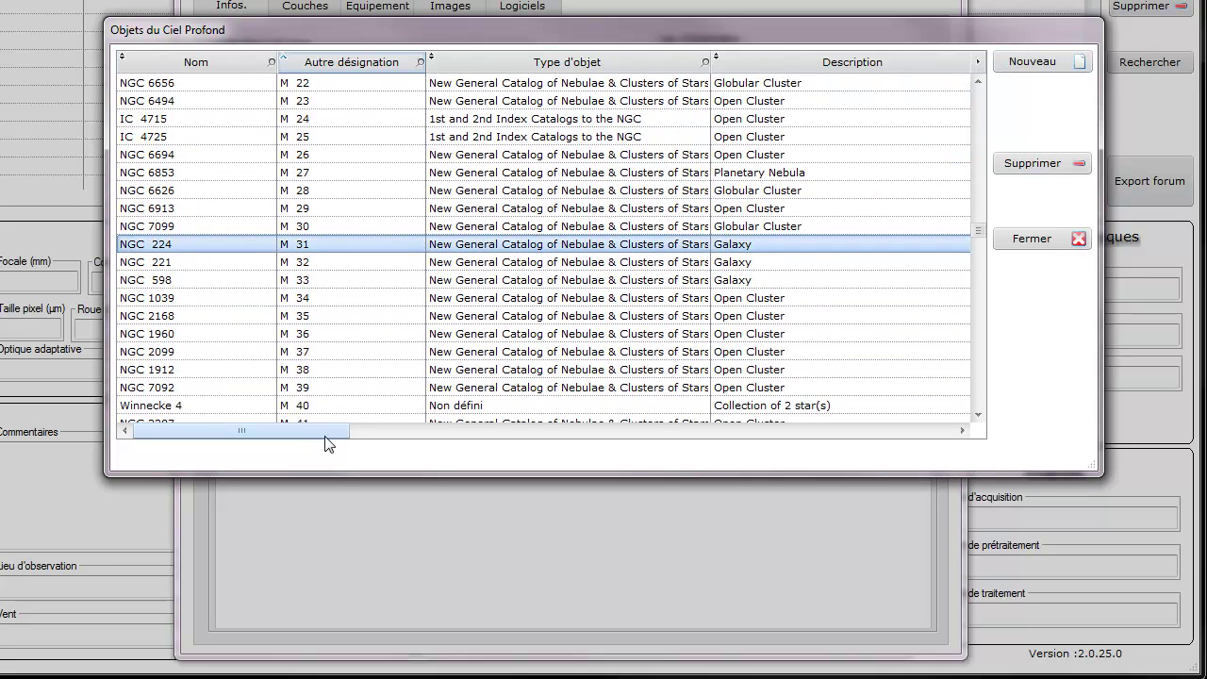
Review the class, NGC description and notes of M 31, and load it into the object record.
{"action": "left_click_drag", "start_coordinate": [331, 440], "coordinate": [954, 440]}
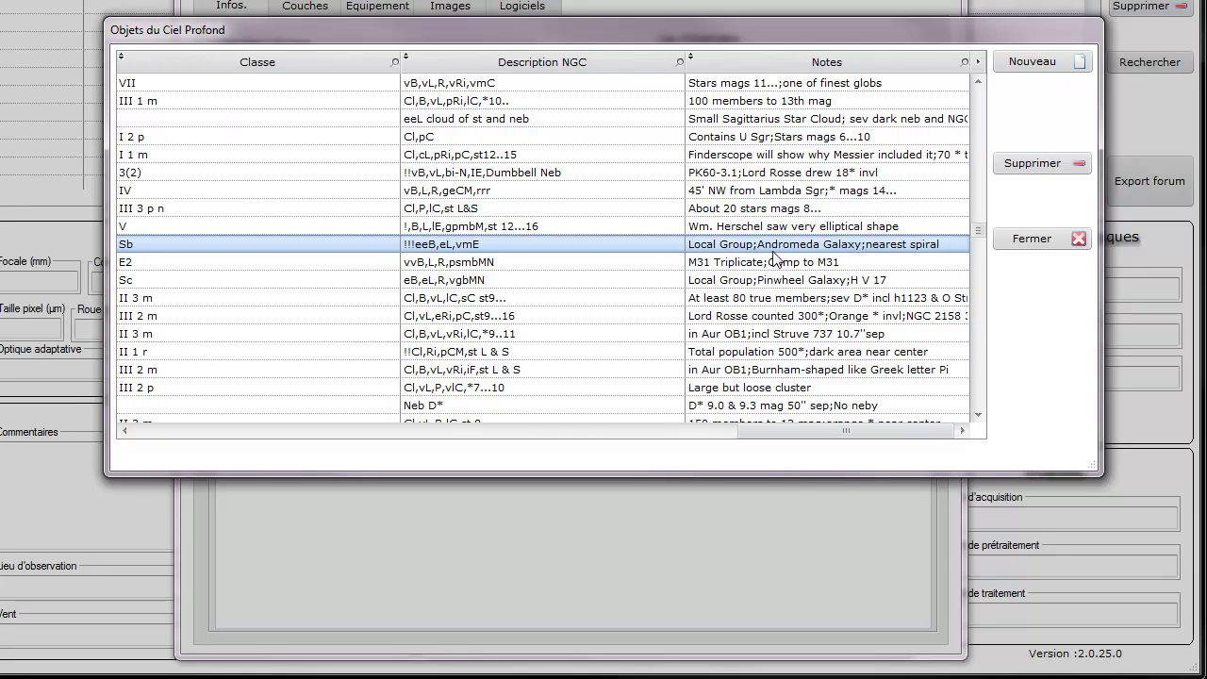
{"action": "left_click_drag", "start_coordinate": [760, 431], "coordinate": [131, 443]}
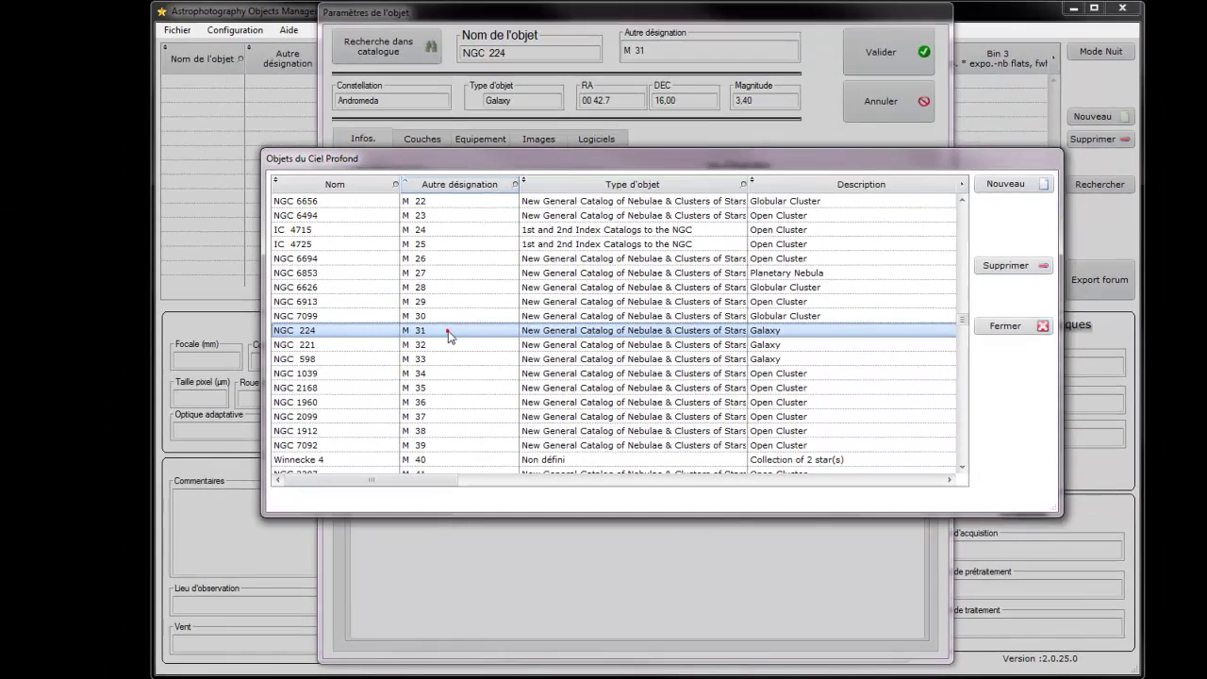
{"action": "double_click", "coordinate": [449, 332]}
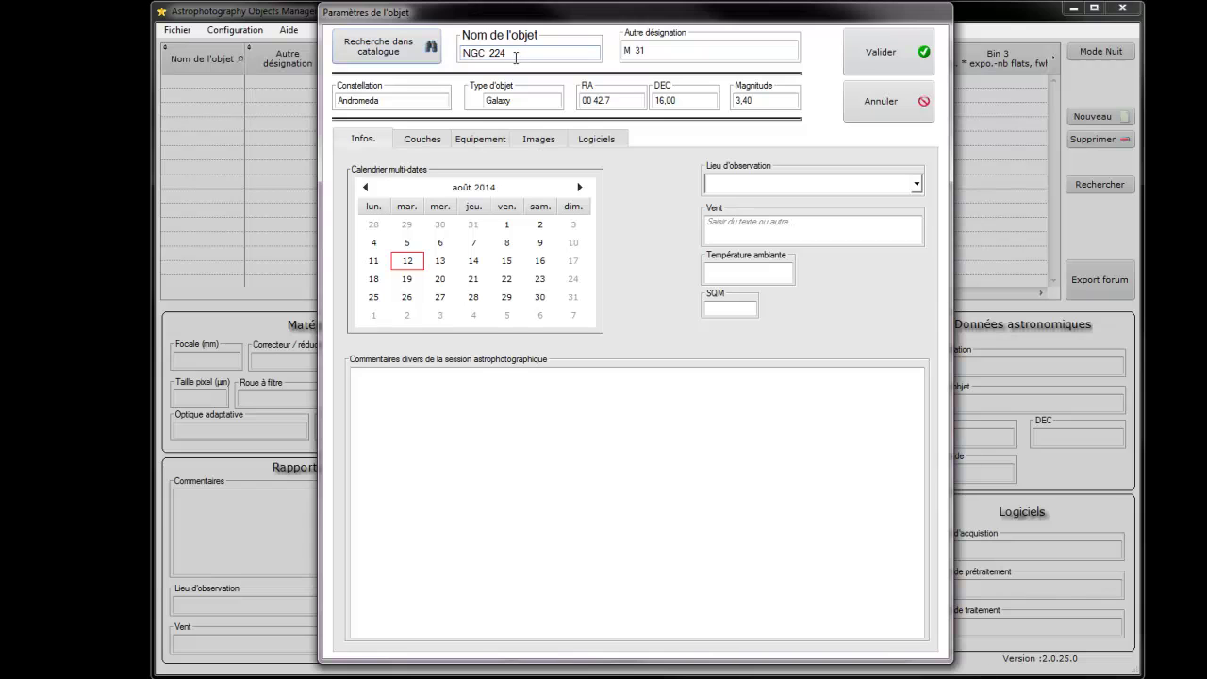
{"action": "left_click_drag", "start_coordinate": [654, 48], "coordinate": [622, 50]}
{"action": "left_click", "coordinate": [685, 99]}
{"action": "left_click", "coordinate": [372, 142]}
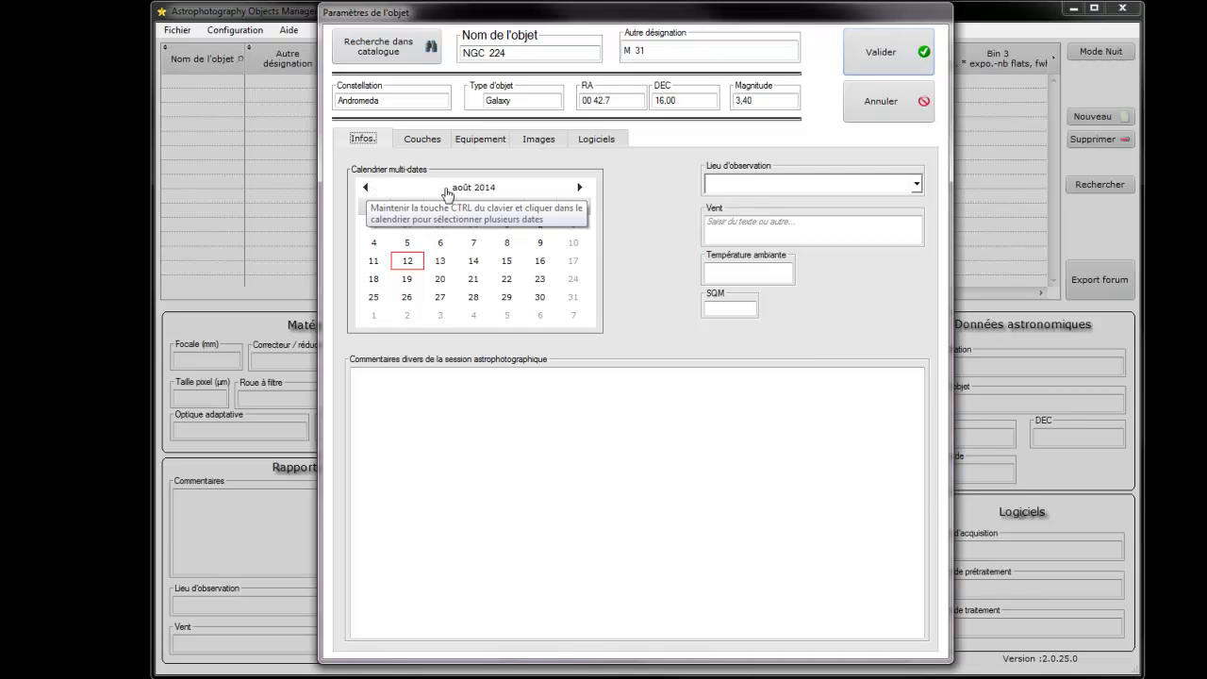
Set the session calendar to January 2014.
{"action": "left_click", "coordinate": [364, 188]}
{"action": "left_click", "coordinate": [367, 189]}
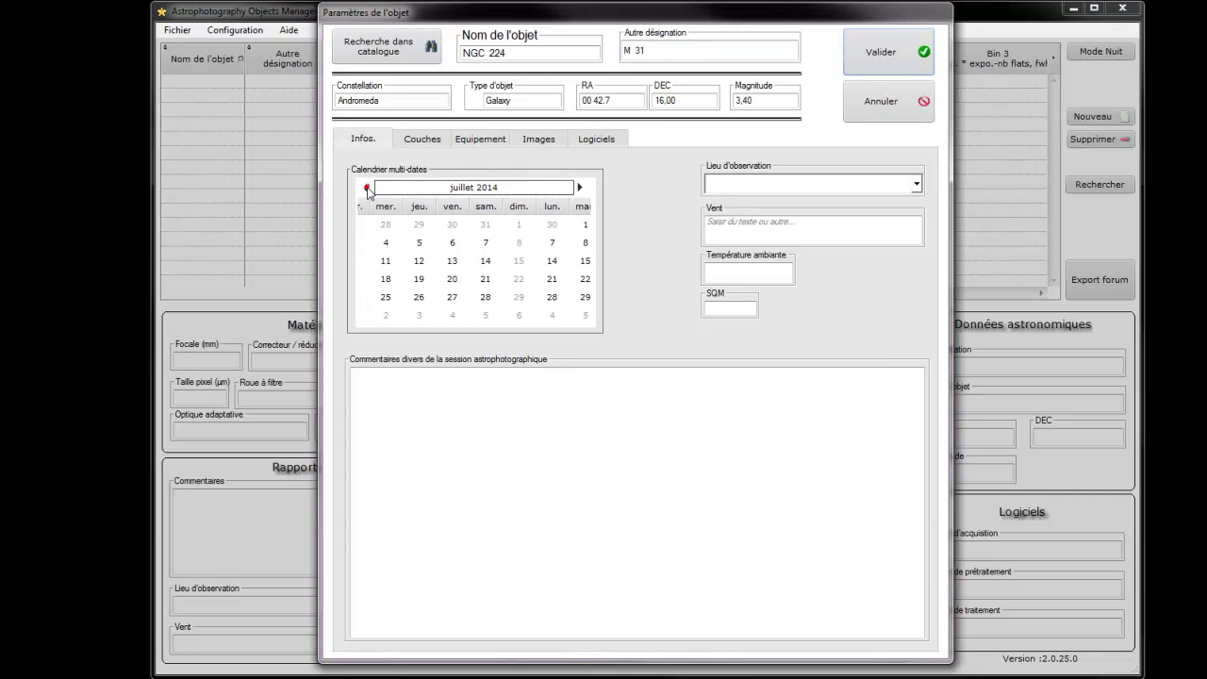
{"action": "left_click", "coordinate": [367, 189]}
{"action": "left_click", "coordinate": [367, 188]}
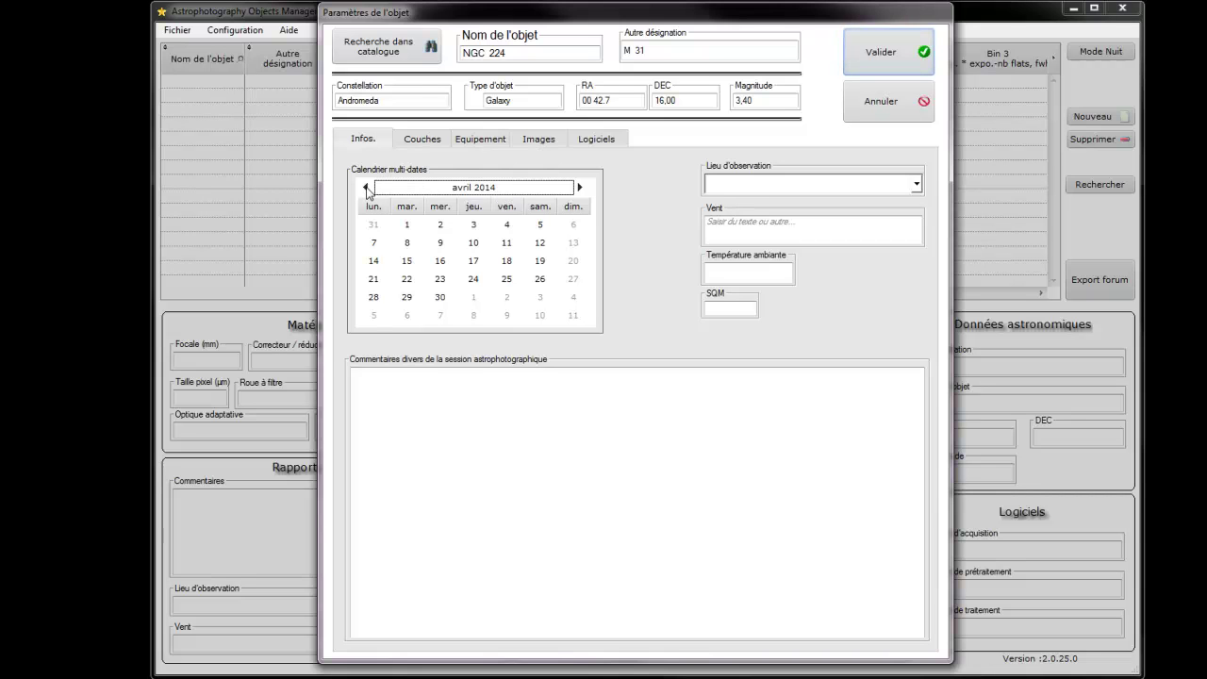
{"action": "left_click", "coordinate": [482, 189]}
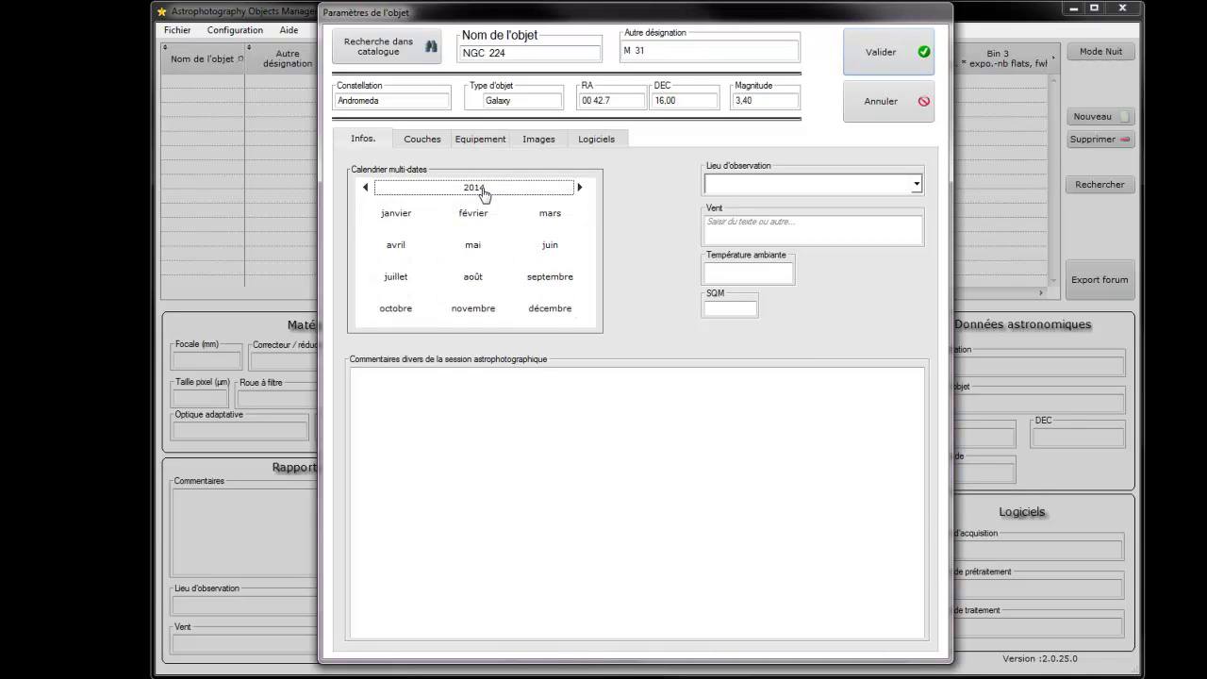
{"action": "left_click", "coordinate": [366, 187]}
{"action": "left_click", "coordinate": [366, 187]}
{"action": "left_click", "coordinate": [579, 188]}
{"action": "left_click", "coordinate": [579, 187]}
{"action": "left_click", "coordinate": [396, 215]}
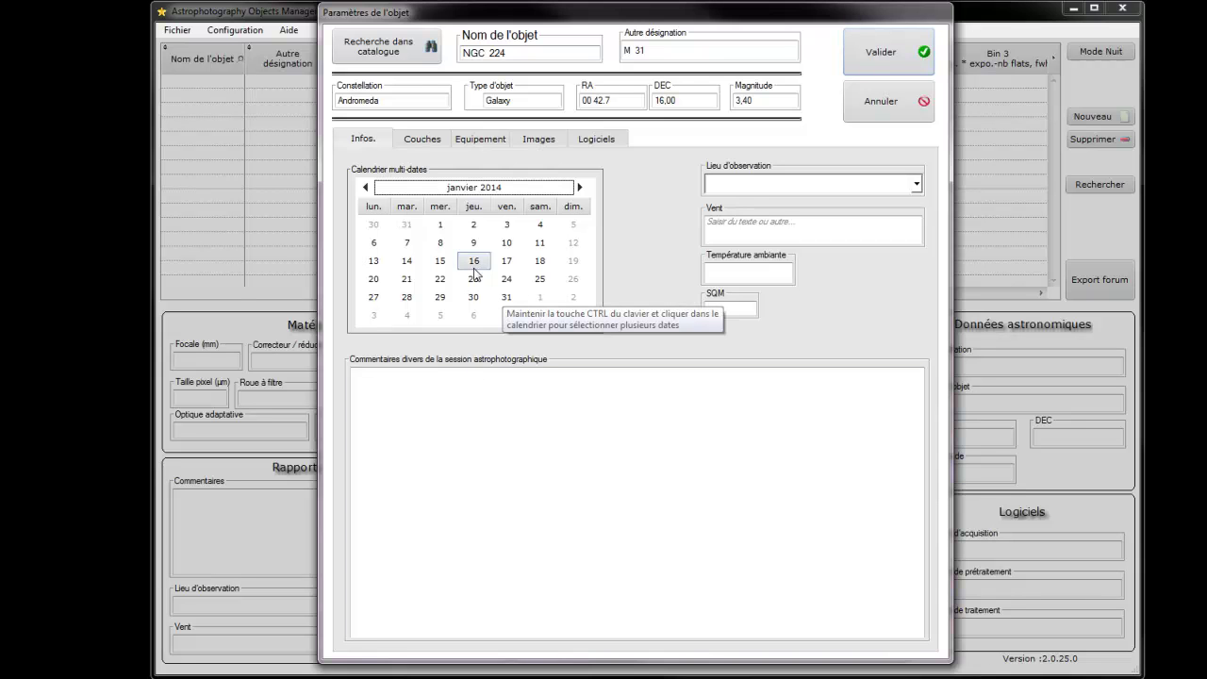
Mark 1, 9 and 22 January 2014 together as the session's dates in the multi-date calendar.
{"action": "left_click", "coordinate": [441, 224]}
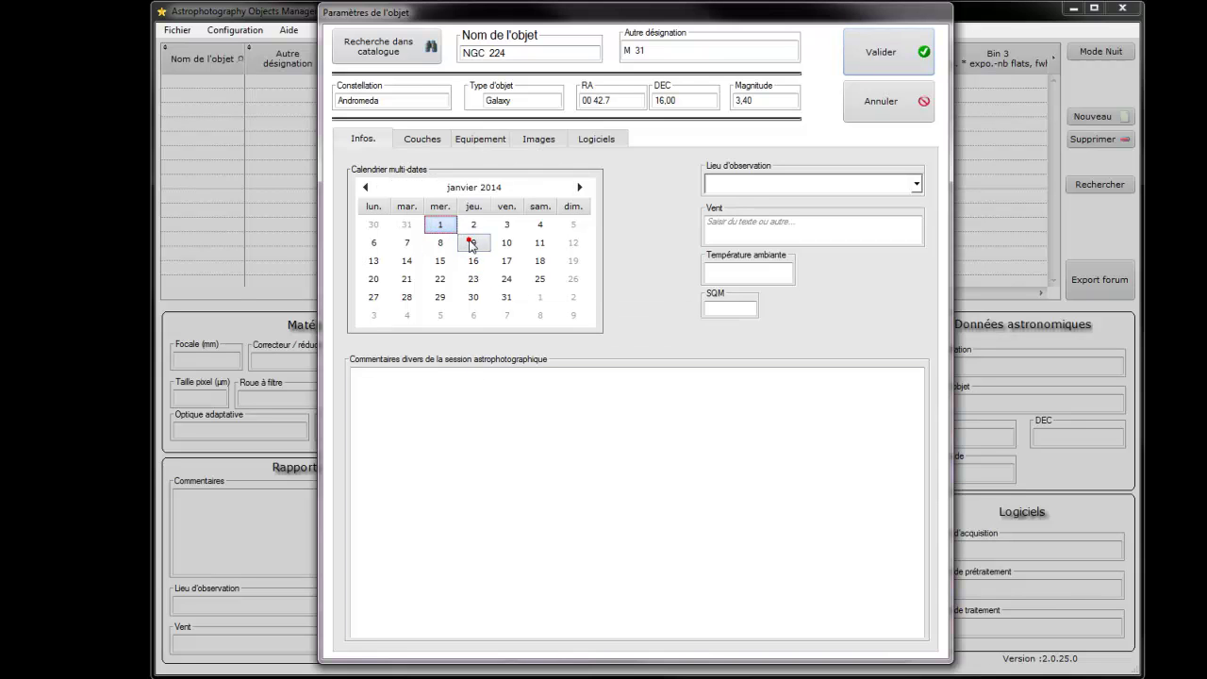
{"action": "left_click", "coordinate": [441, 278], "text": "ctrl"}
{"action": "left_click", "coordinate": [467, 241], "text": "ctrl"}
{"action": "left_click", "coordinate": [439, 225]}
{"action": "left_click", "coordinate": [441, 226]}
{"action": "left_click", "coordinate": [444, 232]}
{"action": "left_click", "coordinate": [474, 244], "text": "ctrl"}
{"action": "left_click", "coordinate": [439, 279], "text": "ctrl"}
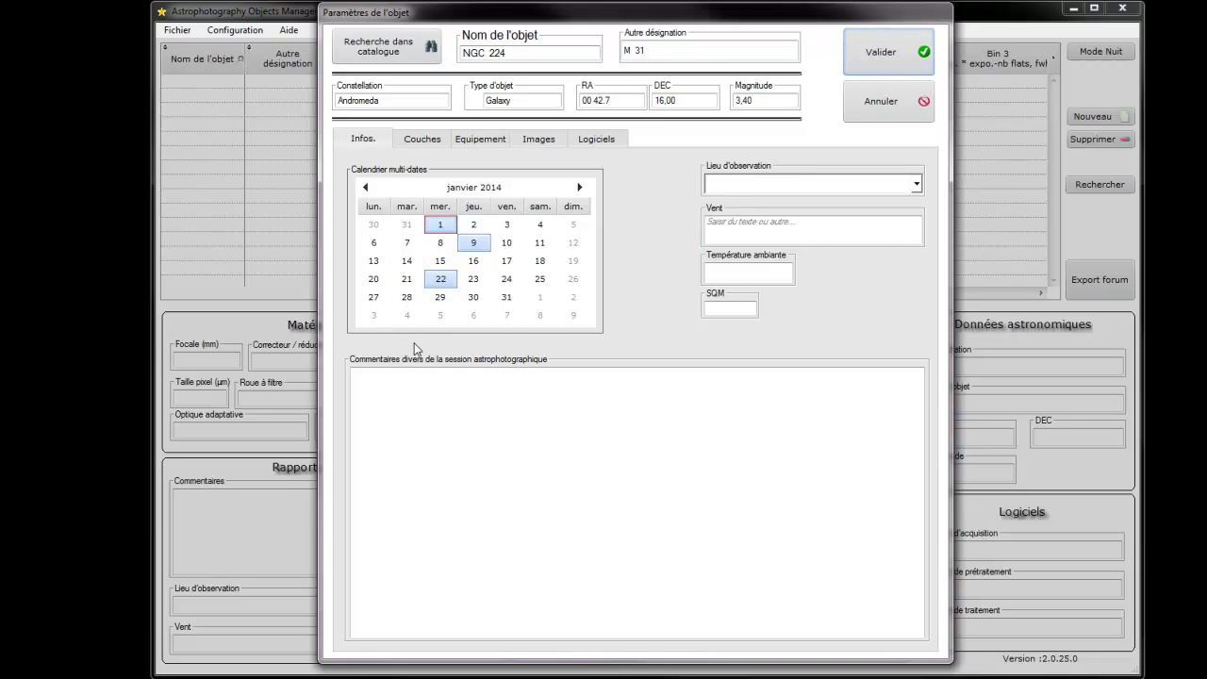
{"action": "left_click", "coordinate": [573, 280], "text": "ctrl"}
Set the observation site to Jardin (38) and enter the wind note "Petites rafales le 09 janvier".
{"action": "left_click", "coordinate": [786, 187]}
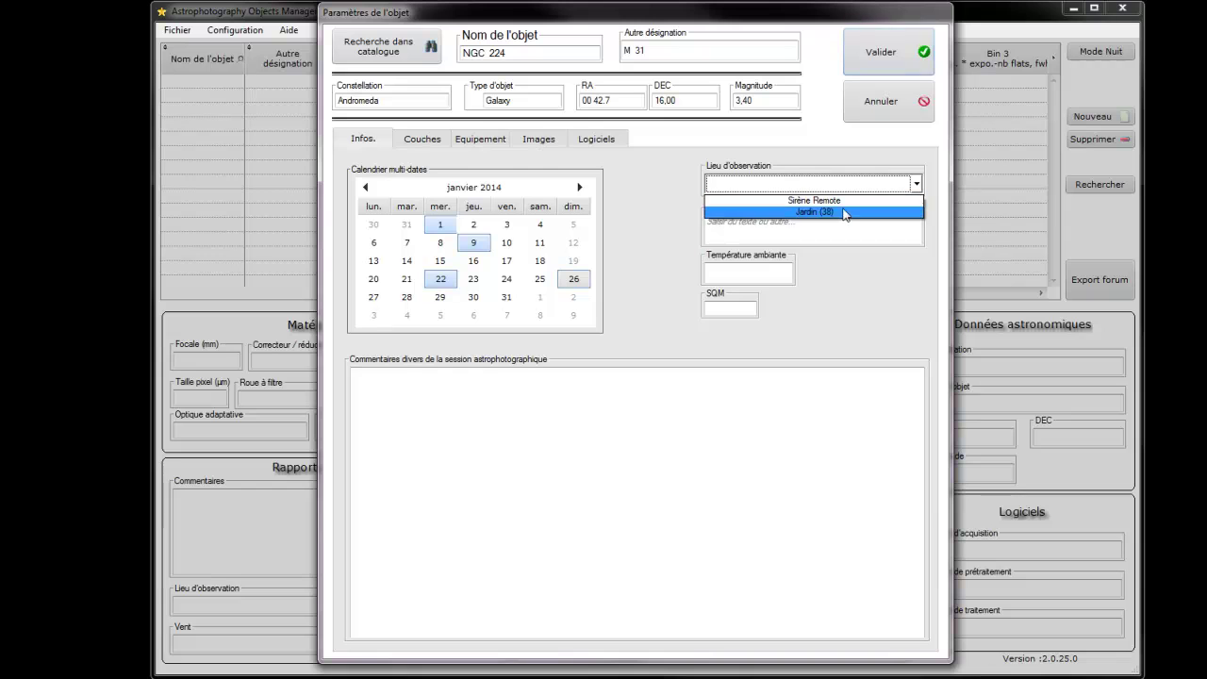
{"action": "left_click", "coordinate": [840, 210]}
{"action": "left_click", "coordinate": [813, 227]}
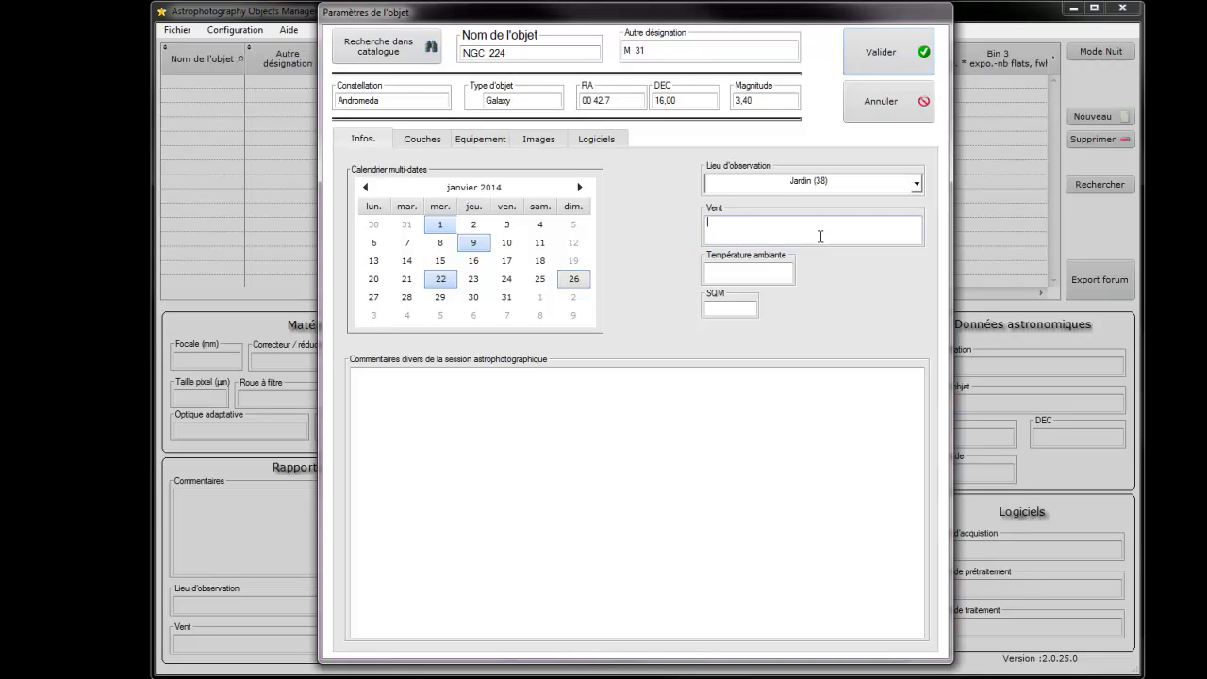
{"action": "type", "text": "rafales le 09 janvier"}
Set the ambient temperature to 3 and the SQM to 19,2.
{"action": "left_click", "coordinate": [777, 271]}
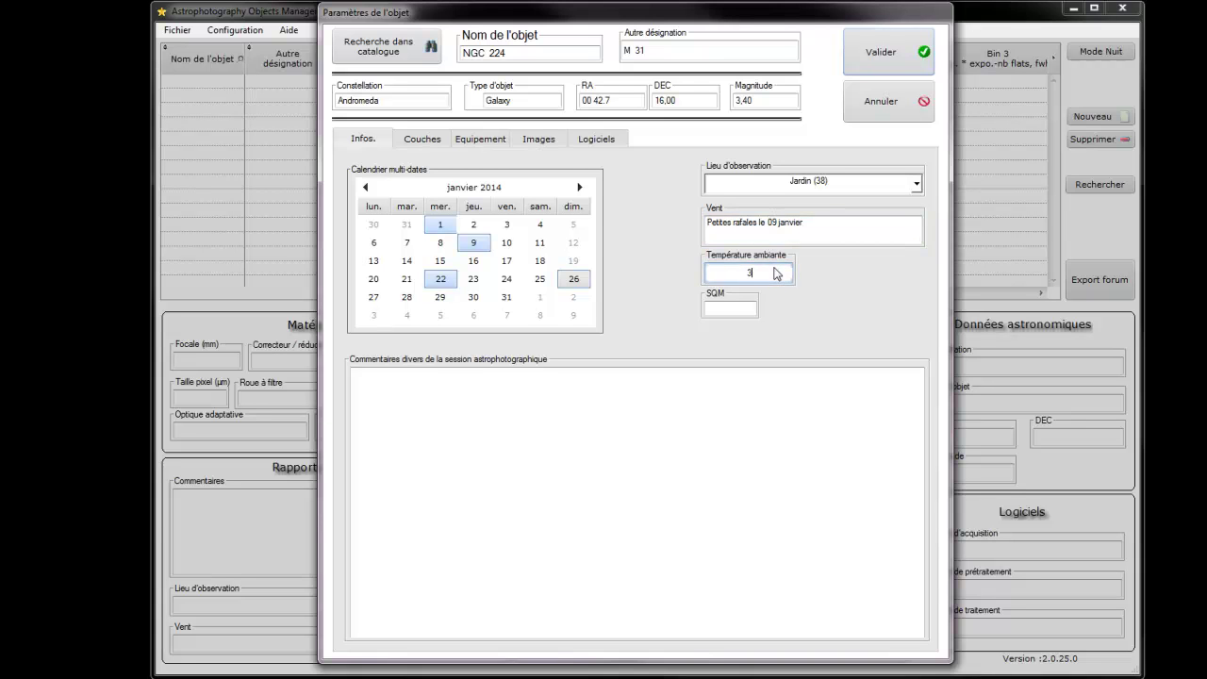
{"action": "left_click", "coordinate": [735, 311]}
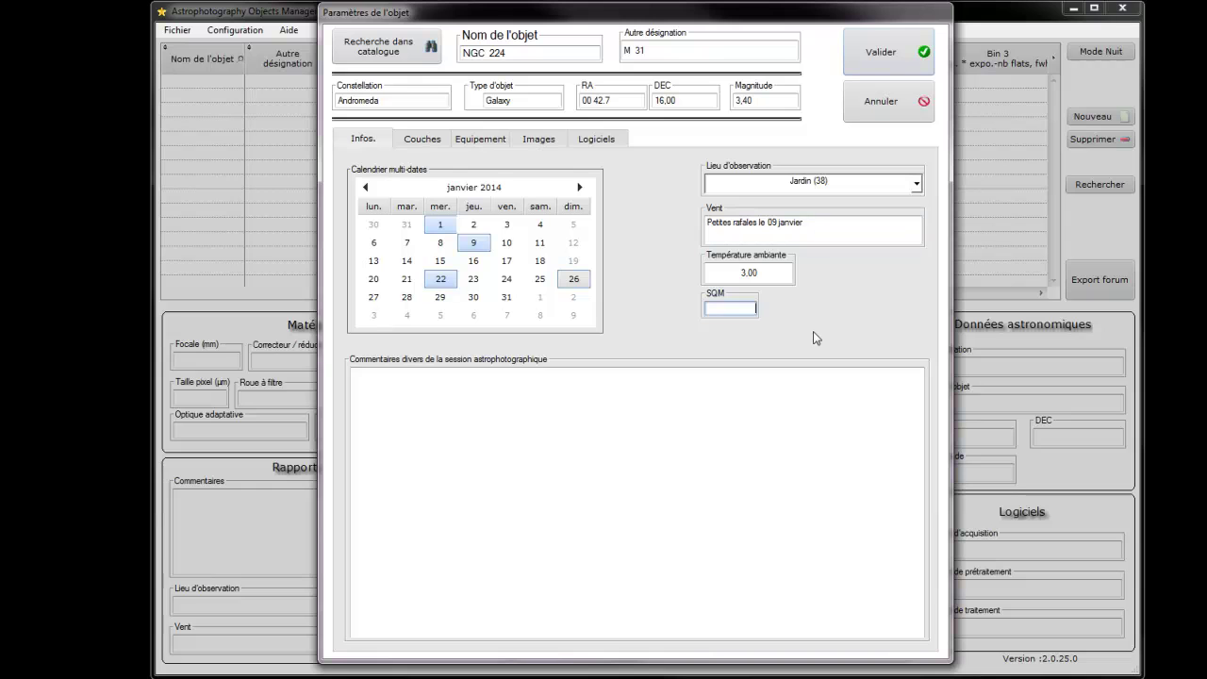
{"action": "type", "text": "19,2"}
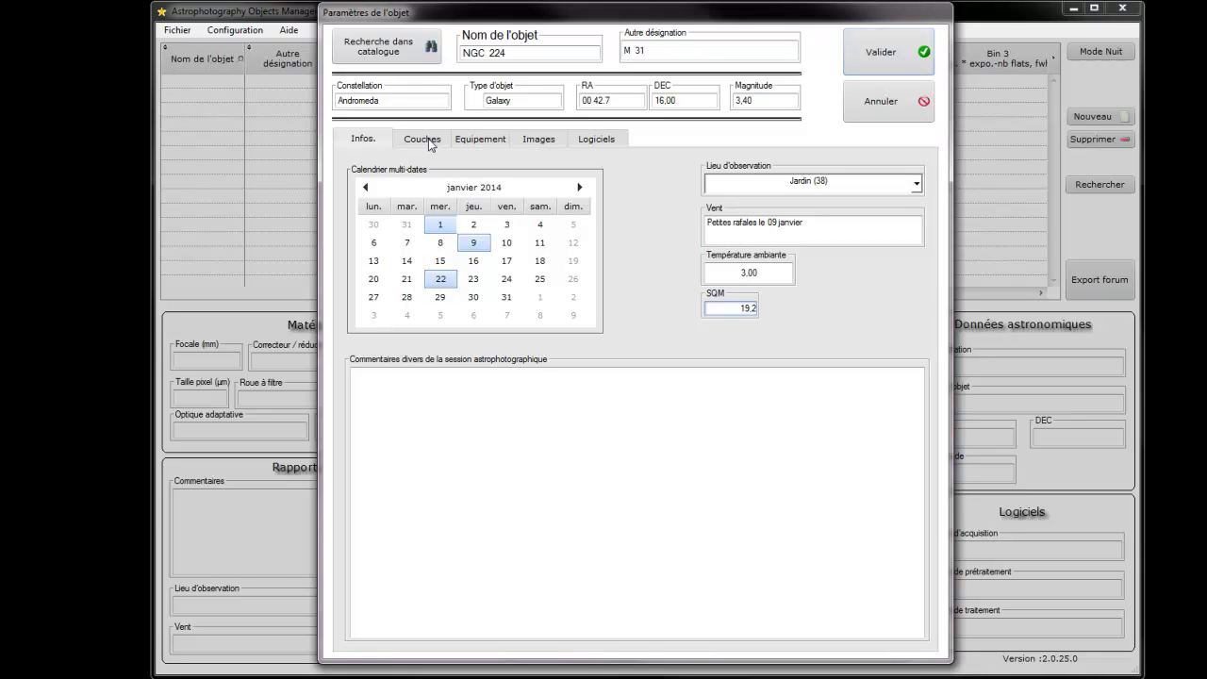
Write the session comments: a line naming the companion for the evening and "Problème d'autoguidage le 22/01".
{"action": "left_click", "coordinate": [435, 429]}
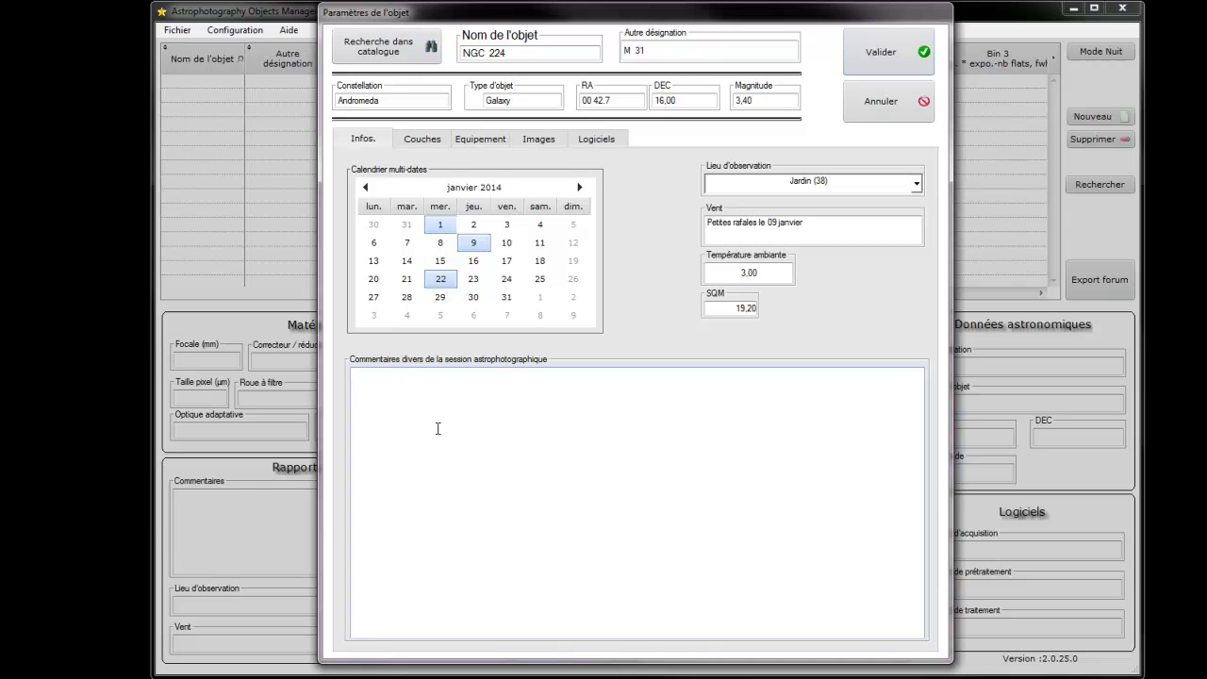
{"action": "type", "text": "Soirée passée avec M. Martin."}
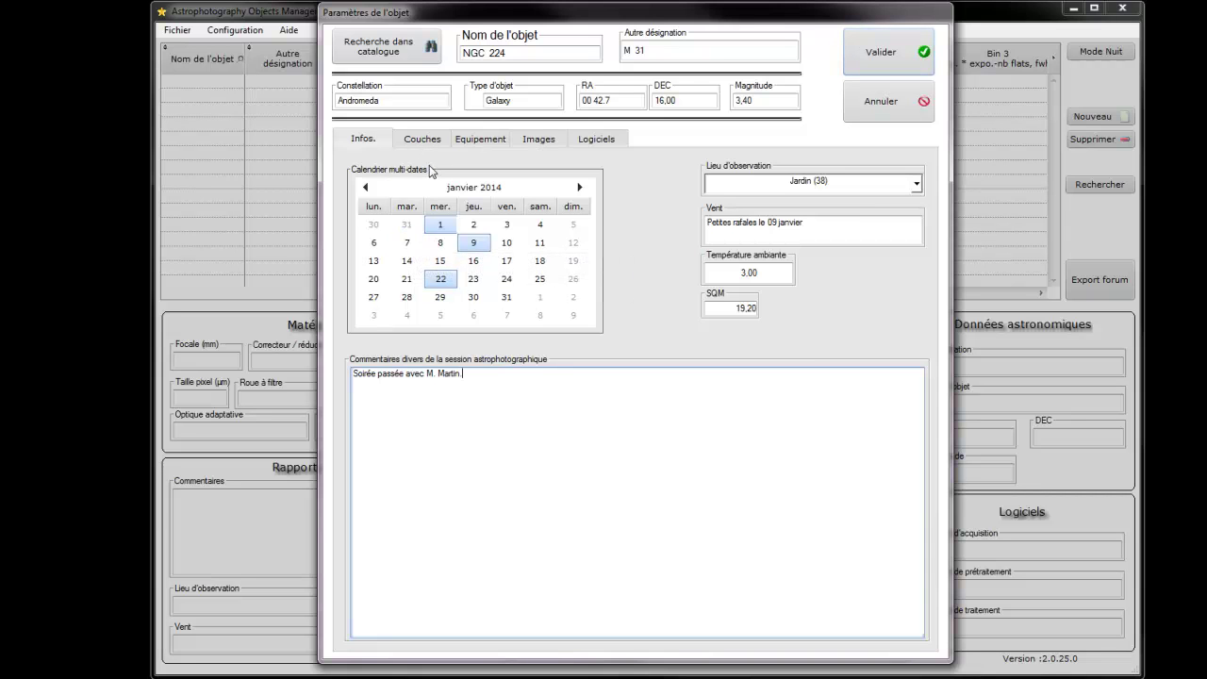
{"action": "type", "text": "Problème d'autoguidage le 22/01"}
Look over the filter layer fields and recheck the session dates marked in the calendar.
{"action": "left_click", "coordinate": [431, 141]}
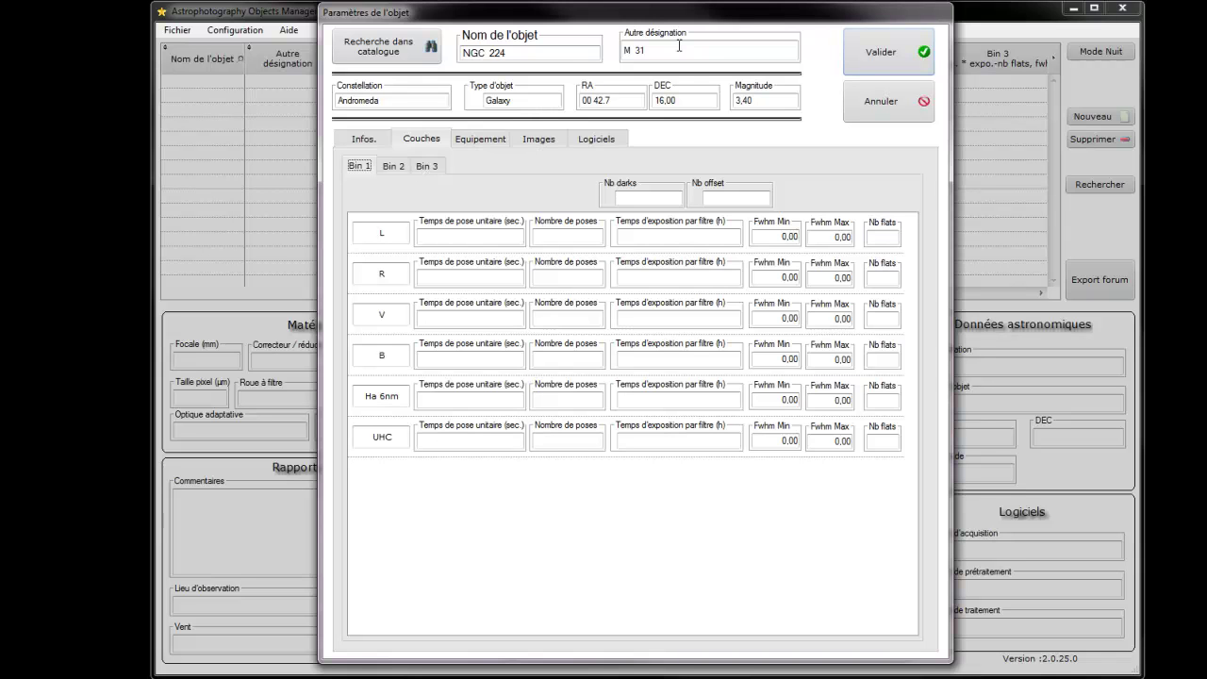
{"action": "left_click", "coordinate": [363, 139]}
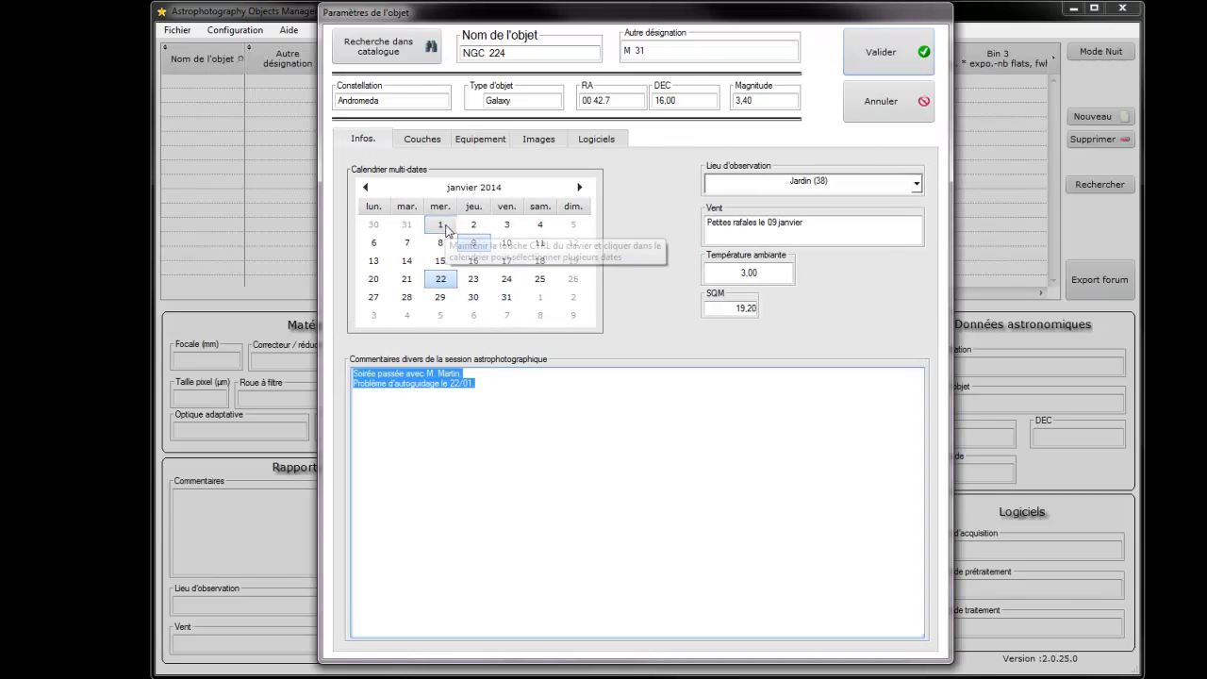
{"action": "left_click", "coordinate": [443, 280], "text": "ctrl"}
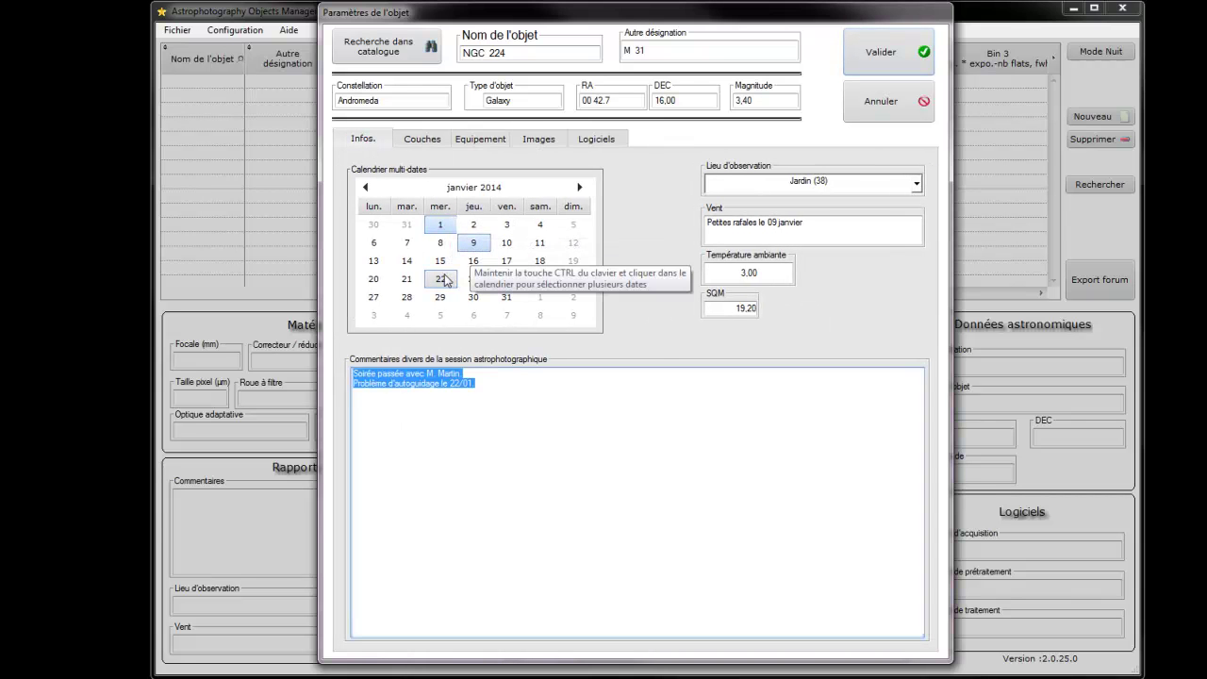
Fill in the Bin 1 L layer with 20 exposures of 600 s, FWHM 1,5 to 1,9 and 51 flats.
{"action": "left_click", "coordinate": [422, 143]}
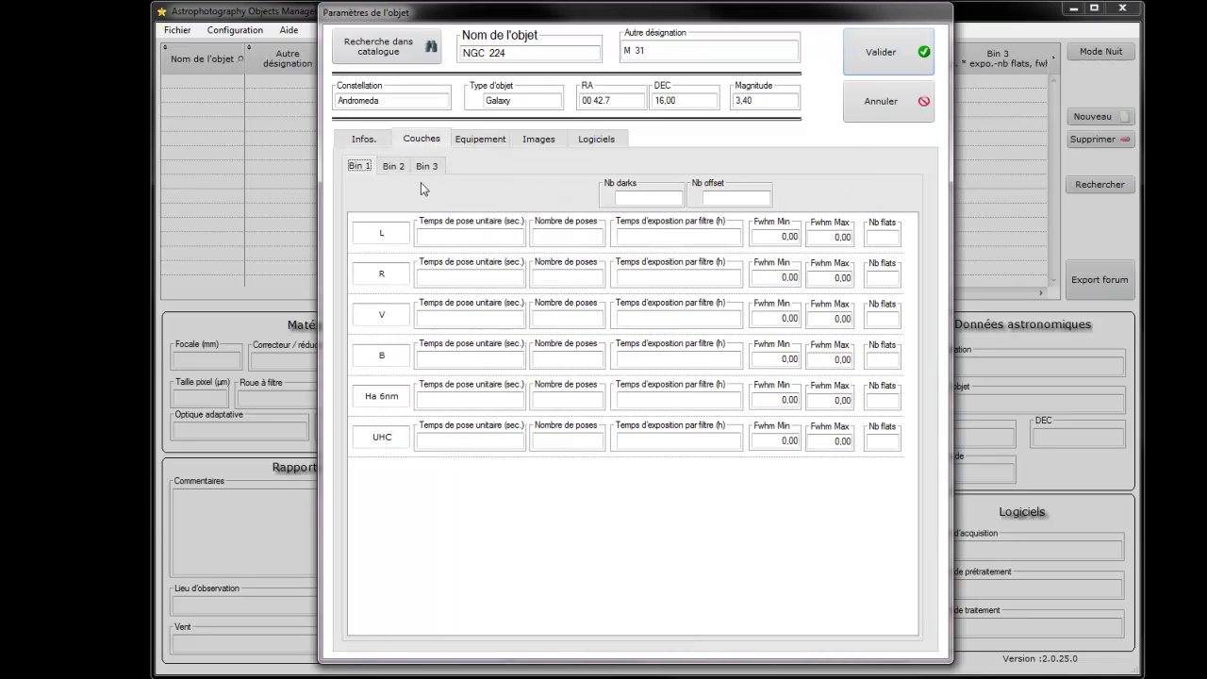
{"action": "left_click", "coordinate": [487, 236]}
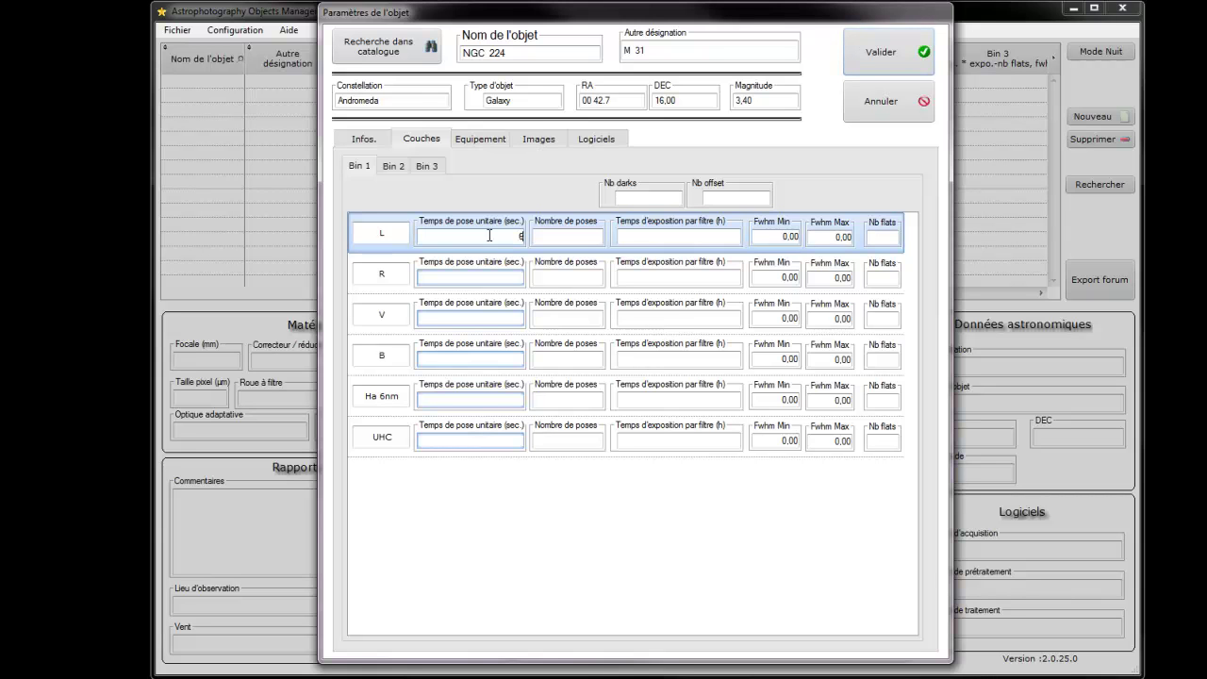
{"action": "key", "text": "Tab"}
{"action": "type", "text": "2"}
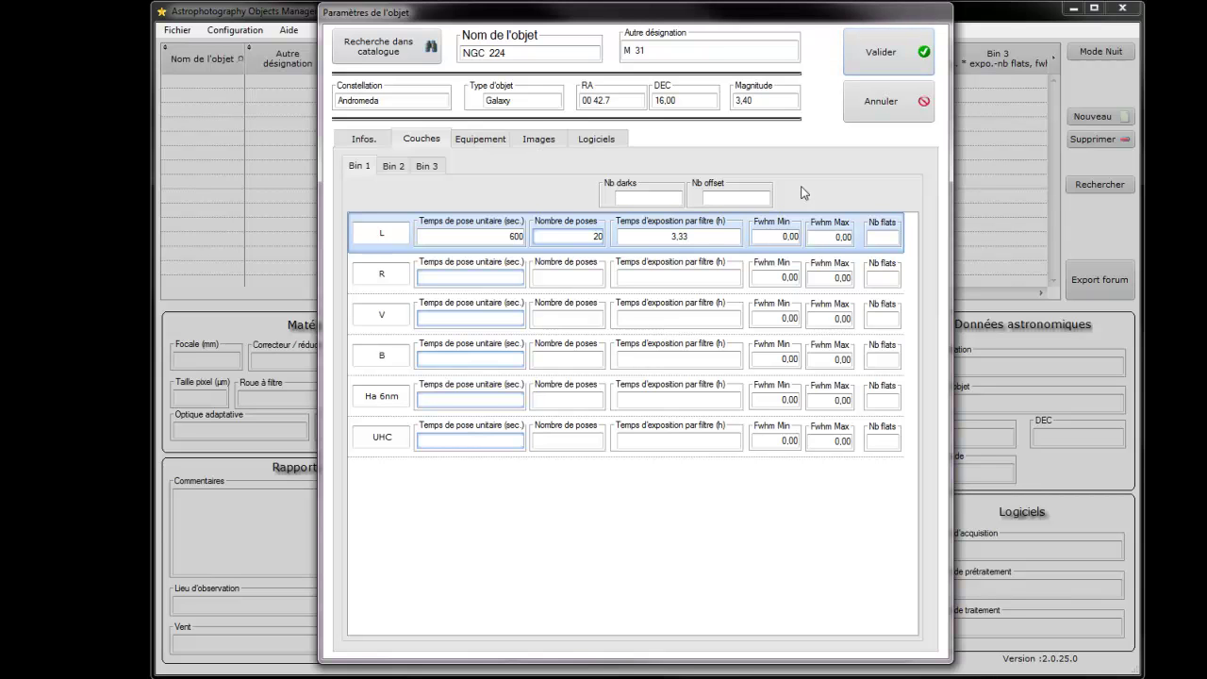
{"action": "key", "text": "Tab"}
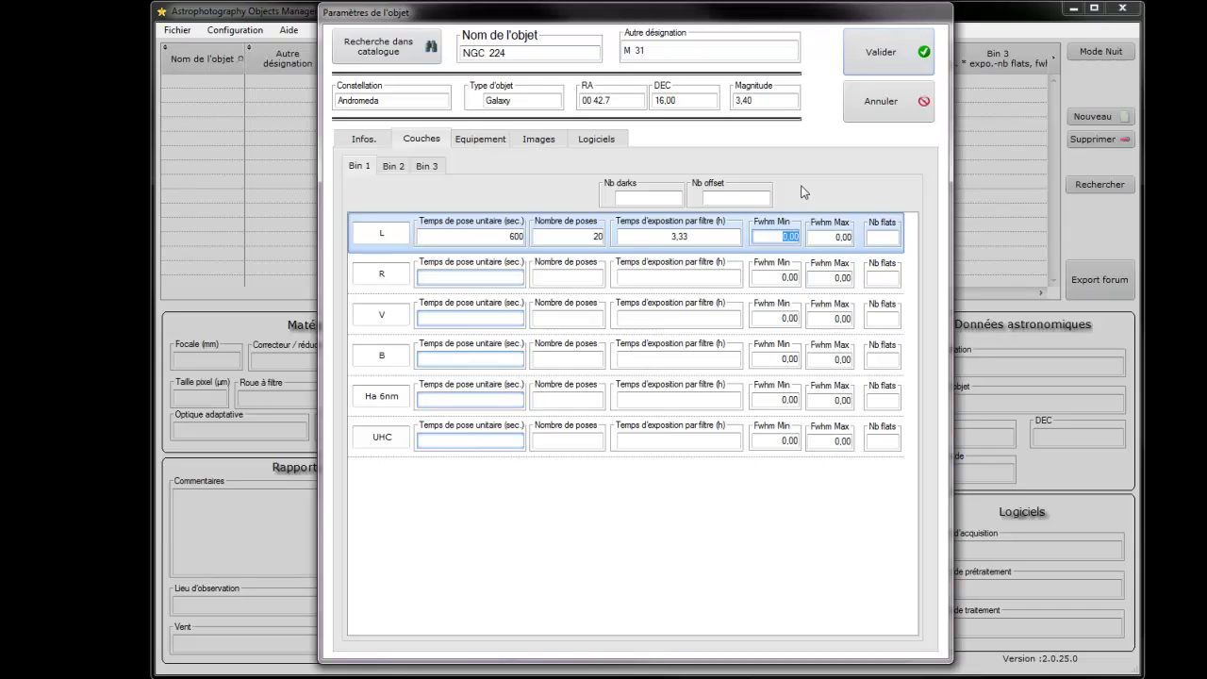
{"action": "type", "text": "1,5"}
{"action": "key", "text": "Tab"}
{"action": "type", "text": "1,9"}
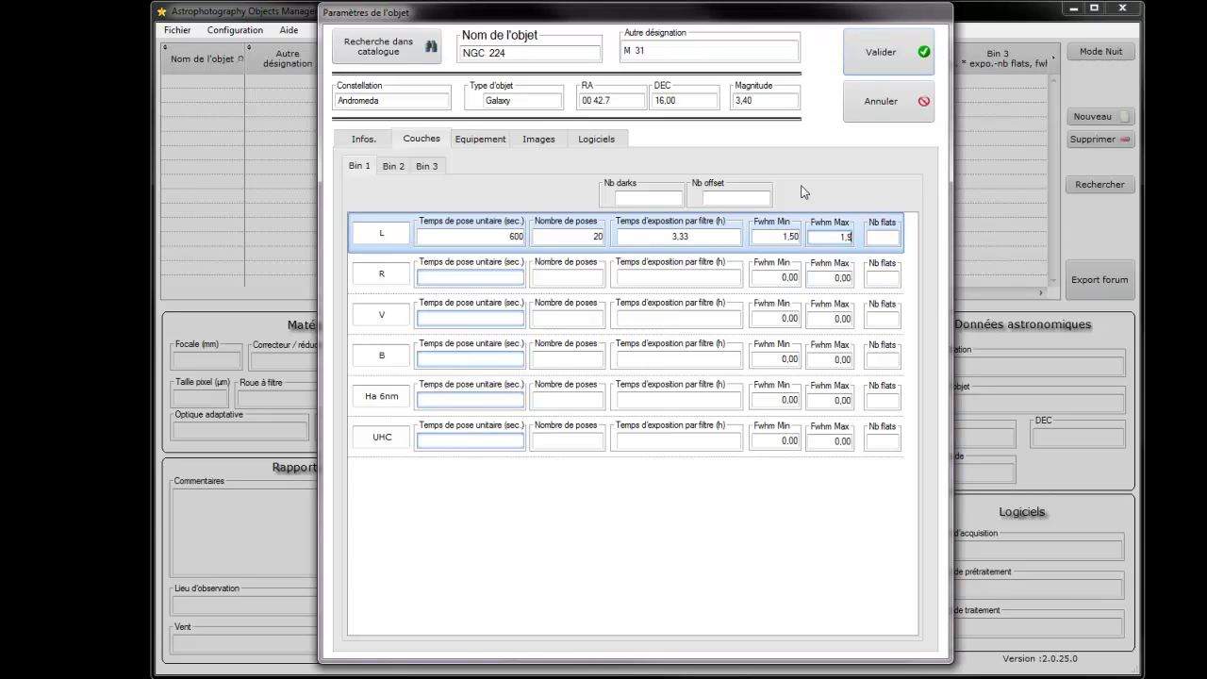
{"action": "key", "text": "Tab"}
{"action": "type", "text": "5"}
{"action": "key", "text": "Tab"}
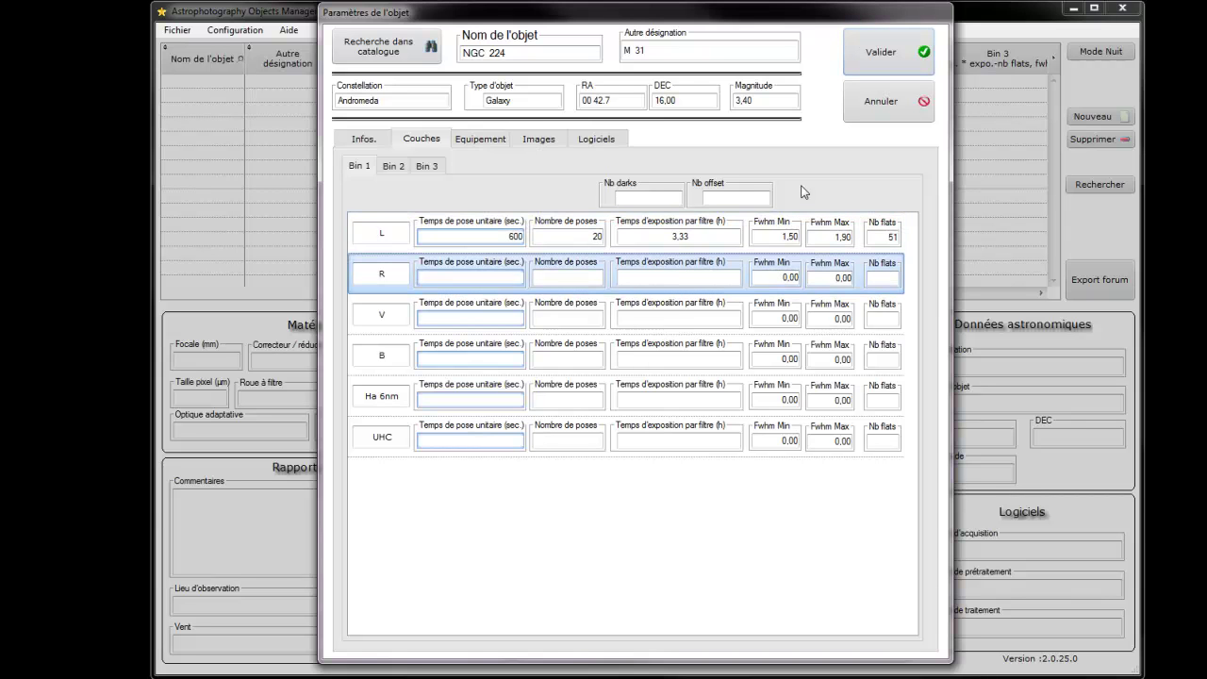
Skip the R, V and B layers of Bin 1 and set Ha 6nm to 15 exposures of 900 s.
{"action": "key", "text": "Tab"}
{"action": "key", "text": "Tab"}
{"action": "key", "text": "Tab"}
{"action": "key", "text": "Tab"}
{"action": "key", "text": "Tab"}
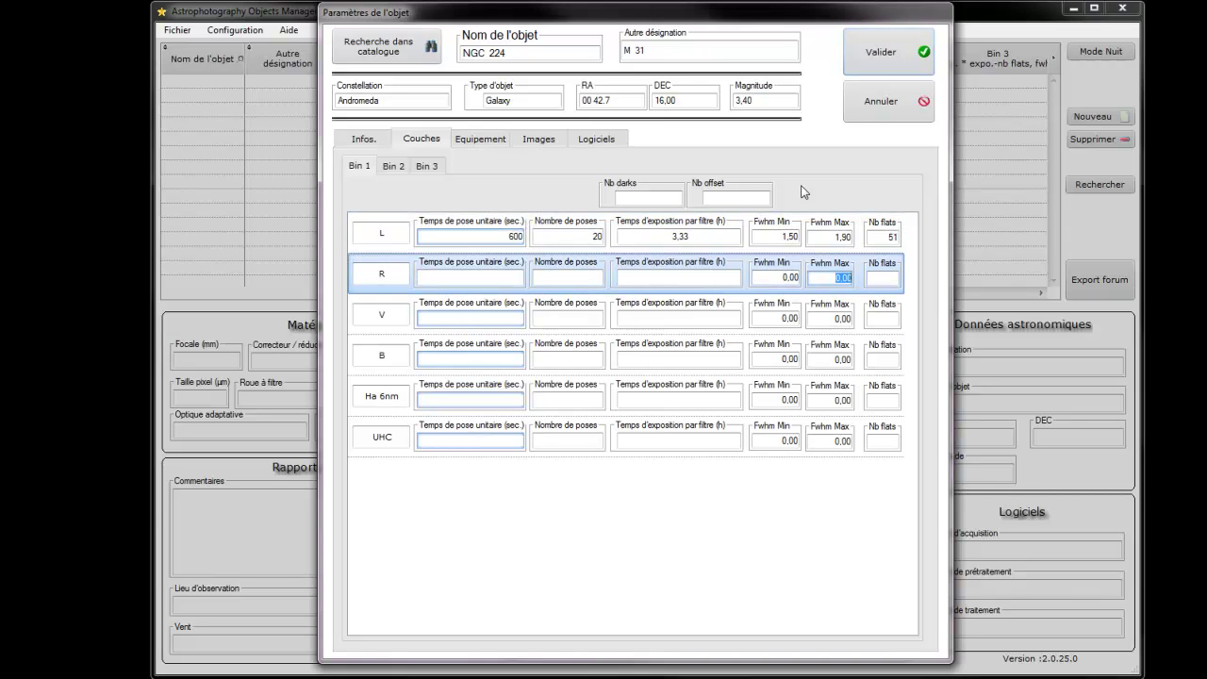
{"action": "key", "text": "Tab"}
{"action": "key", "text": "Tab"}
{"action": "key", "text": "Tab"}
{"action": "key", "text": "Tab"}
{"action": "key", "text": "Tab"}
{"action": "key", "text": "Tab"}
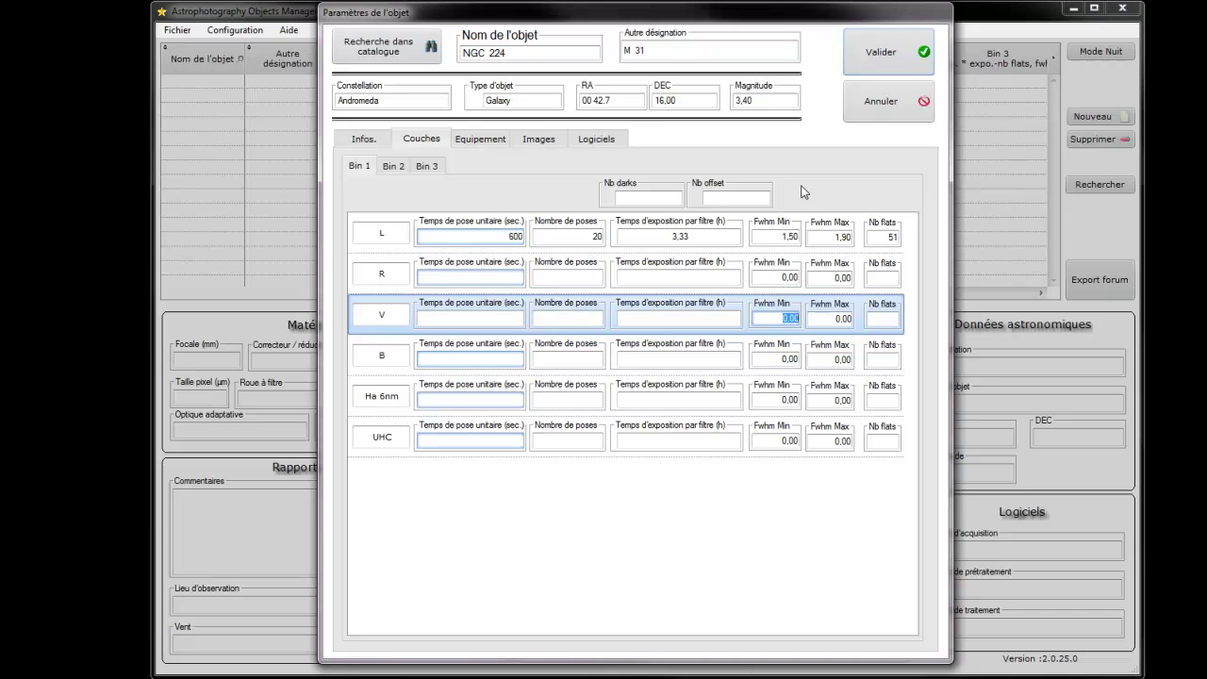
{"action": "key", "text": "Tab"}
{"action": "key", "text": "Tab"}
{"action": "key", "text": "Tab"}
{"action": "key", "text": "Tab"}
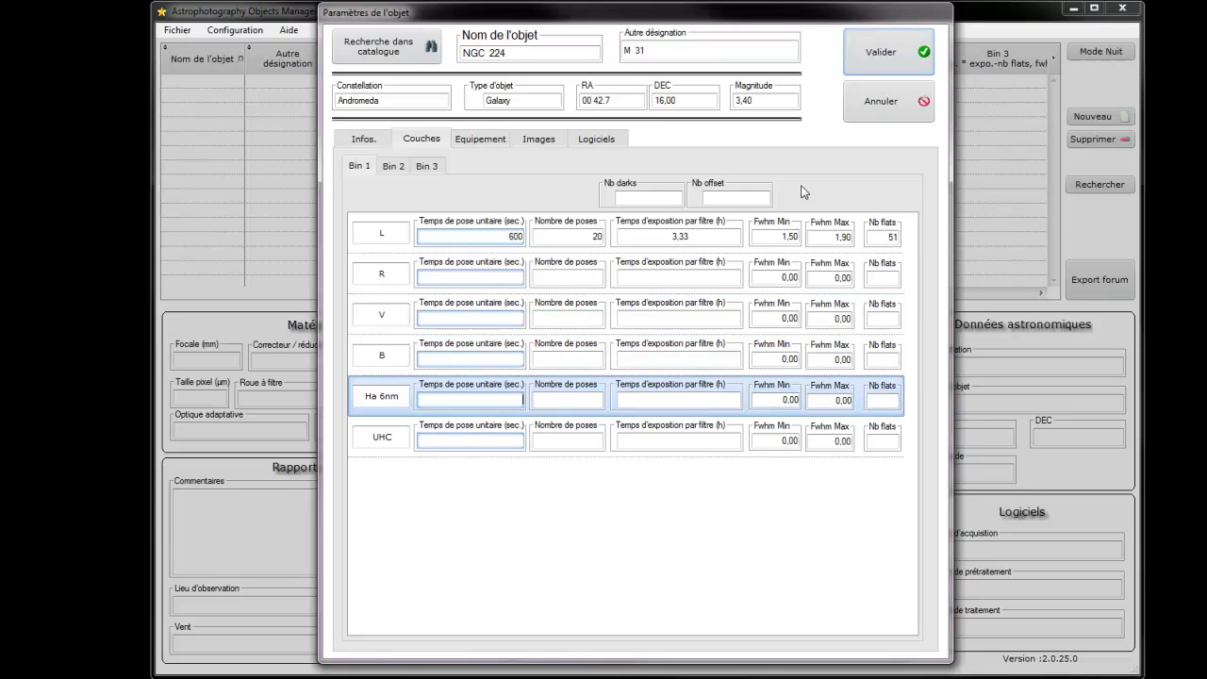
{"action": "type", "text": "5"}
{"action": "key", "text": "Tab"}
{"action": "type", "text": "15"}
{"action": "key", "text": "Tab"}
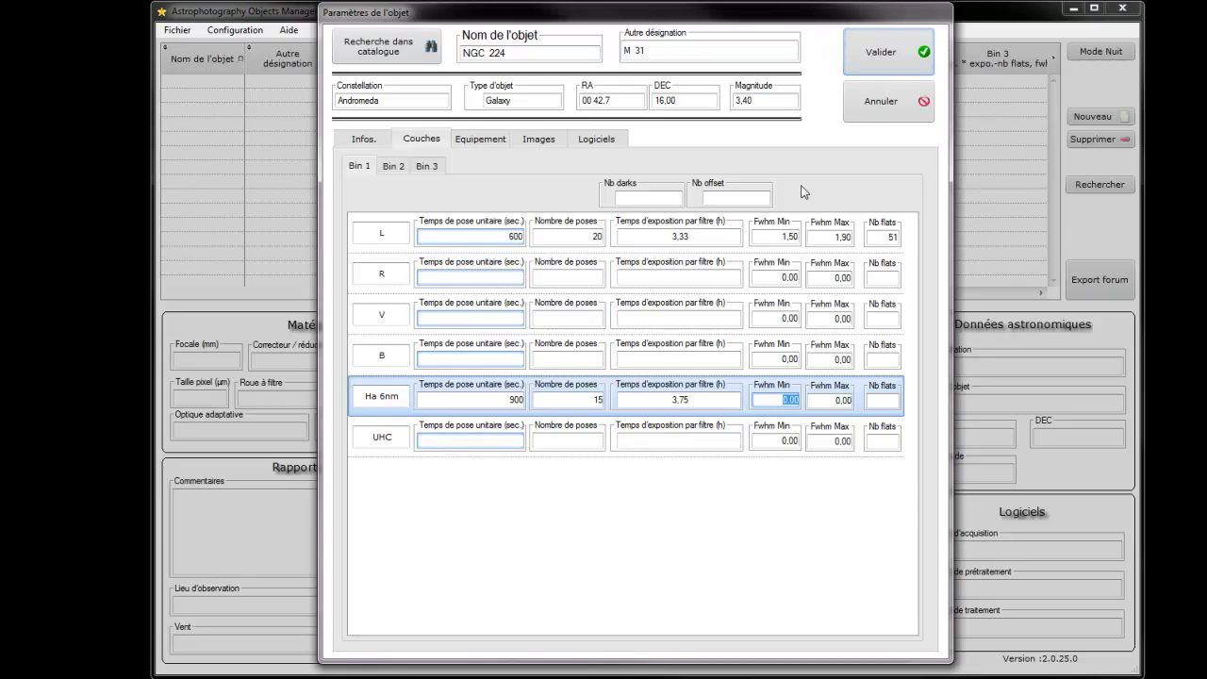
Give the Bin 1 Ha 6nm layer a FWHM of 1,1 to 1,4 and 51 flats.
{"action": "type", "text": "1,1"}
{"action": "key", "text": "Tab"}
{"action": "type", "text": "1,4"}
{"action": "key", "text": "Tab"}
{"action": "type", "text": "51"}
{"action": "key", "text": "Tab"}
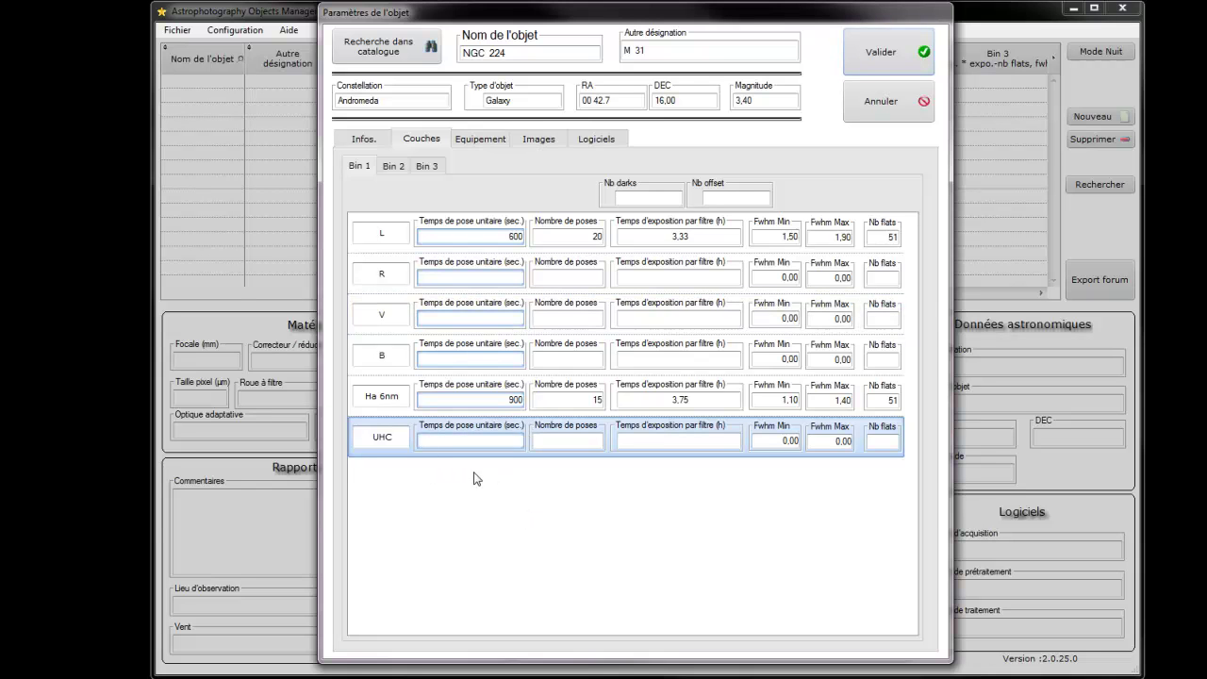
Deselect the UHC row and select the L and Ha 6nm rows in Bin 1.
{"action": "left_click", "coordinate": [402, 446]}
{"action": "left_click", "coordinate": [413, 455]}
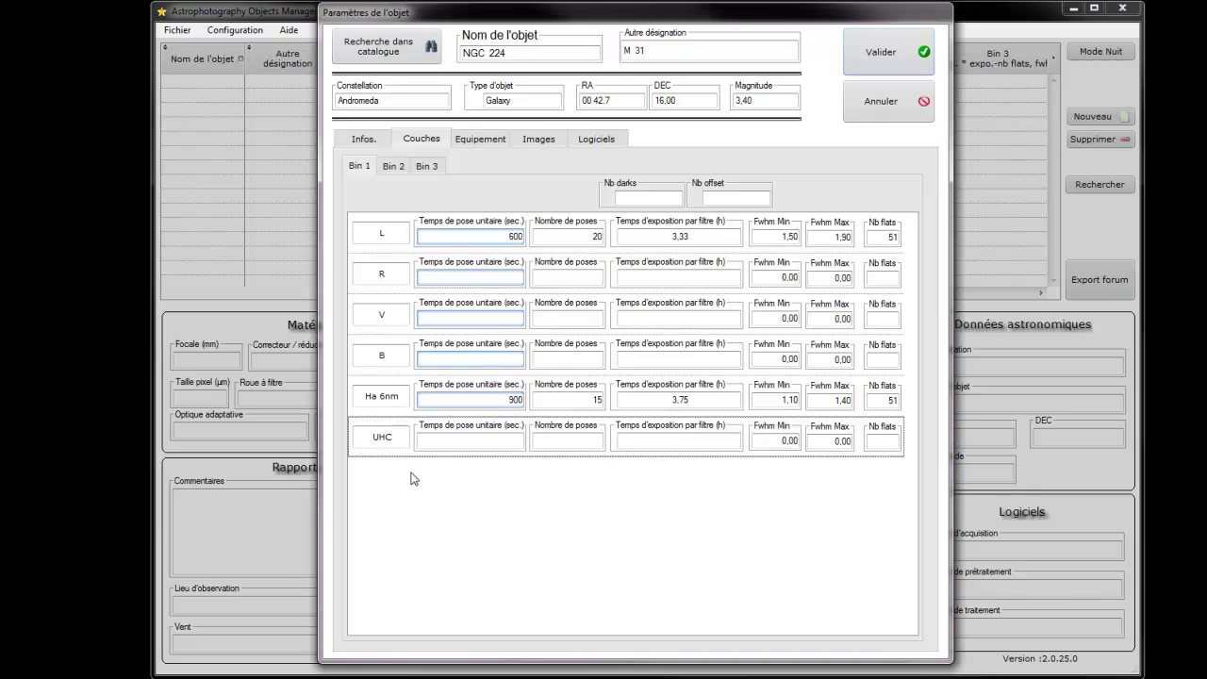
{"action": "left_click", "coordinate": [391, 249]}
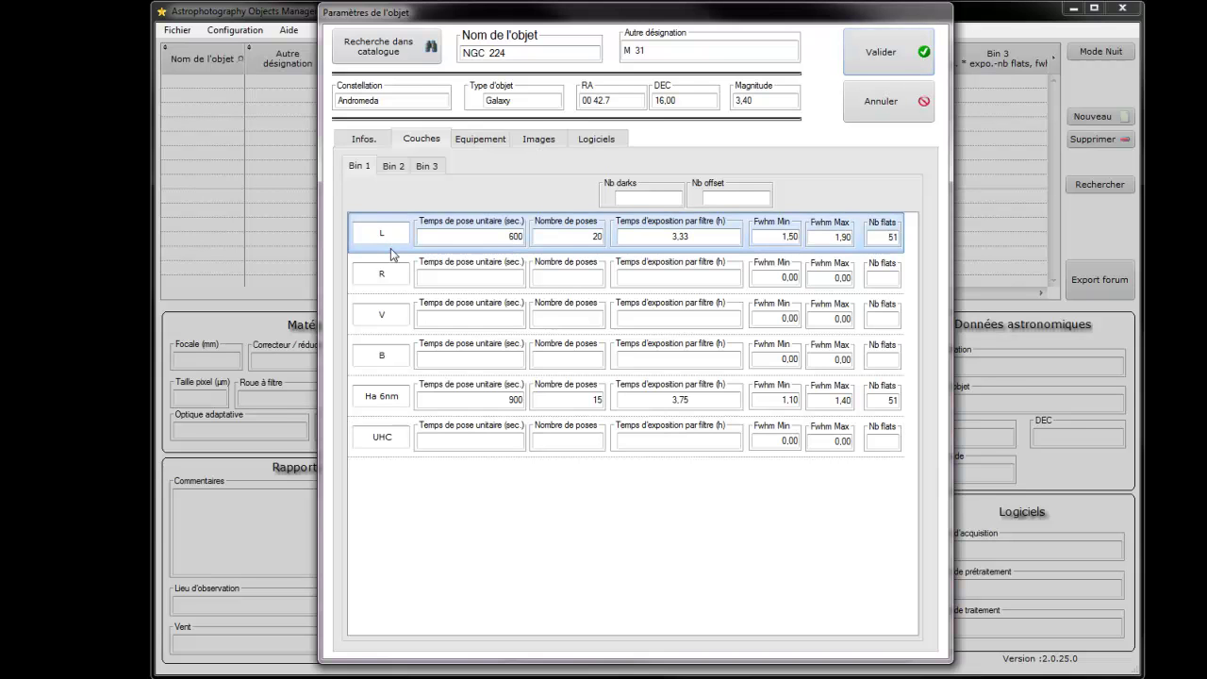
{"action": "left_click", "coordinate": [396, 387]}
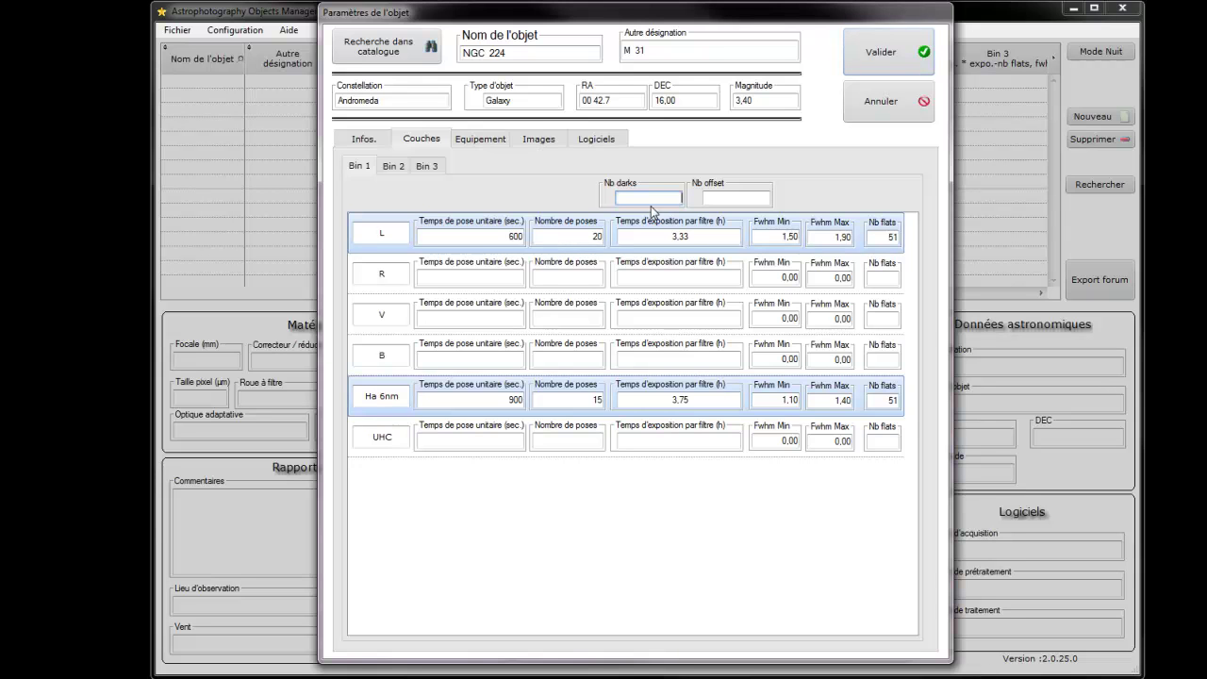
Enter the number of darks for Bin 1 and set its offsets to 99.
{"action": "type", "text": "1"}
{"action": "key", "text": "Tab"}
{"action": "type", "text": "99"}
Set the Bin 2 calibration frames to 51 darks and 99 offsets.
{"action": "left_click", "coordinate": [394, 166]}
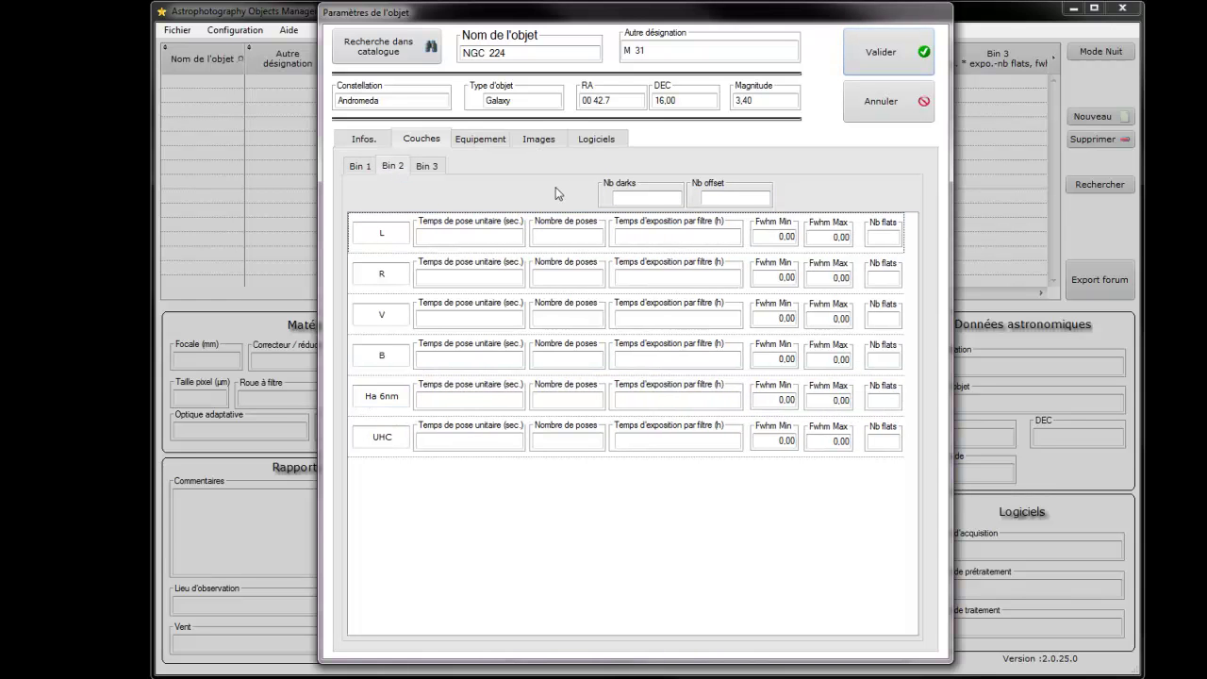
{"action": "left_click", "coordinate": [637, 198]}
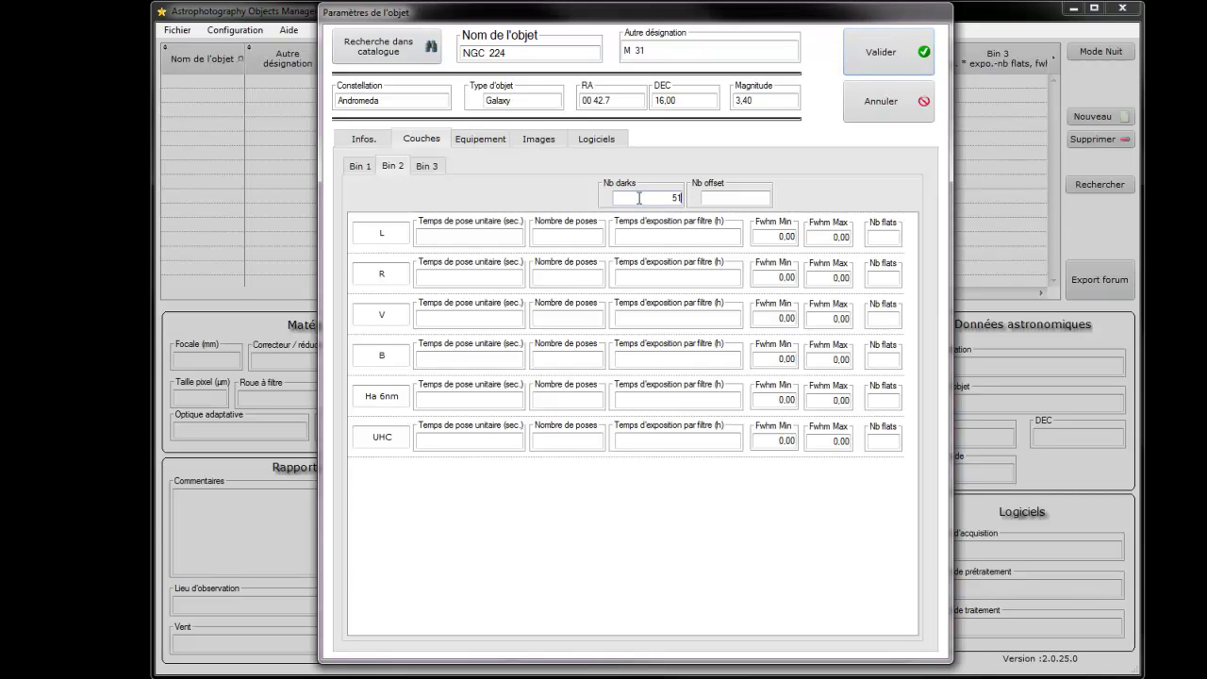
{"action": "key", "text": "Tab"}
{"action": "type", "text": "99"}
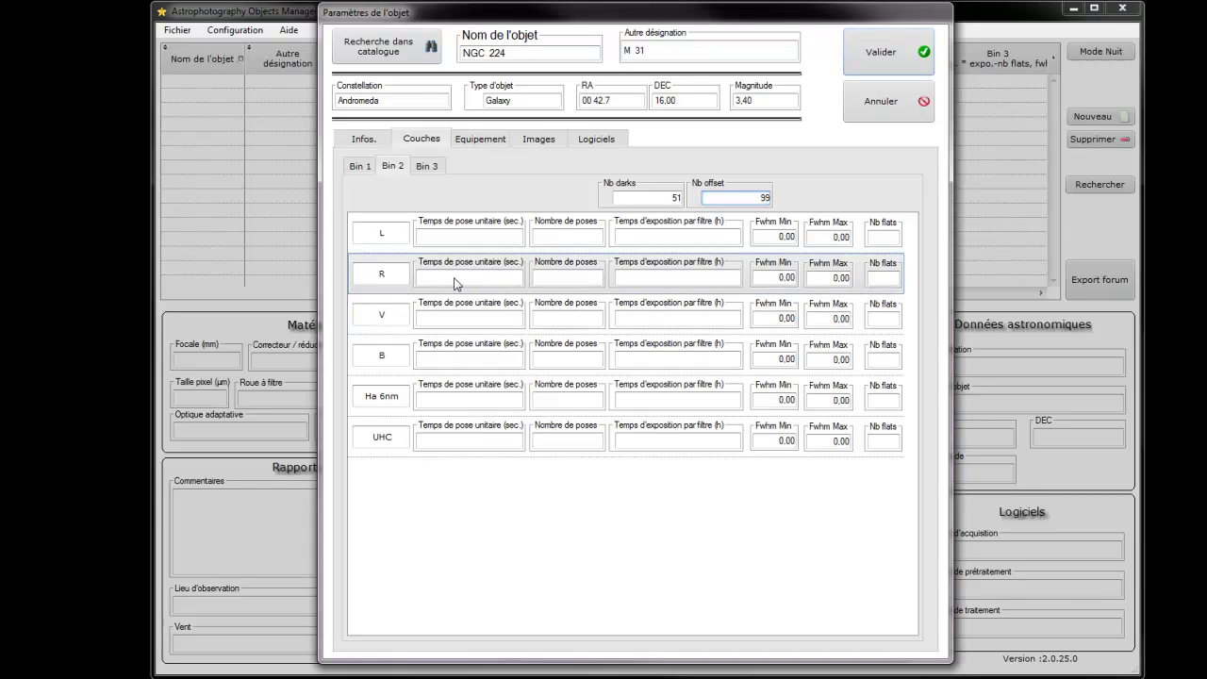
Fill in the Bin 2 R layer with 15 exposures of 300 s, FWHM 1,8 to 2,3 and 51 flats.
{"action": "left_click", "coordinate": [502, 278]}
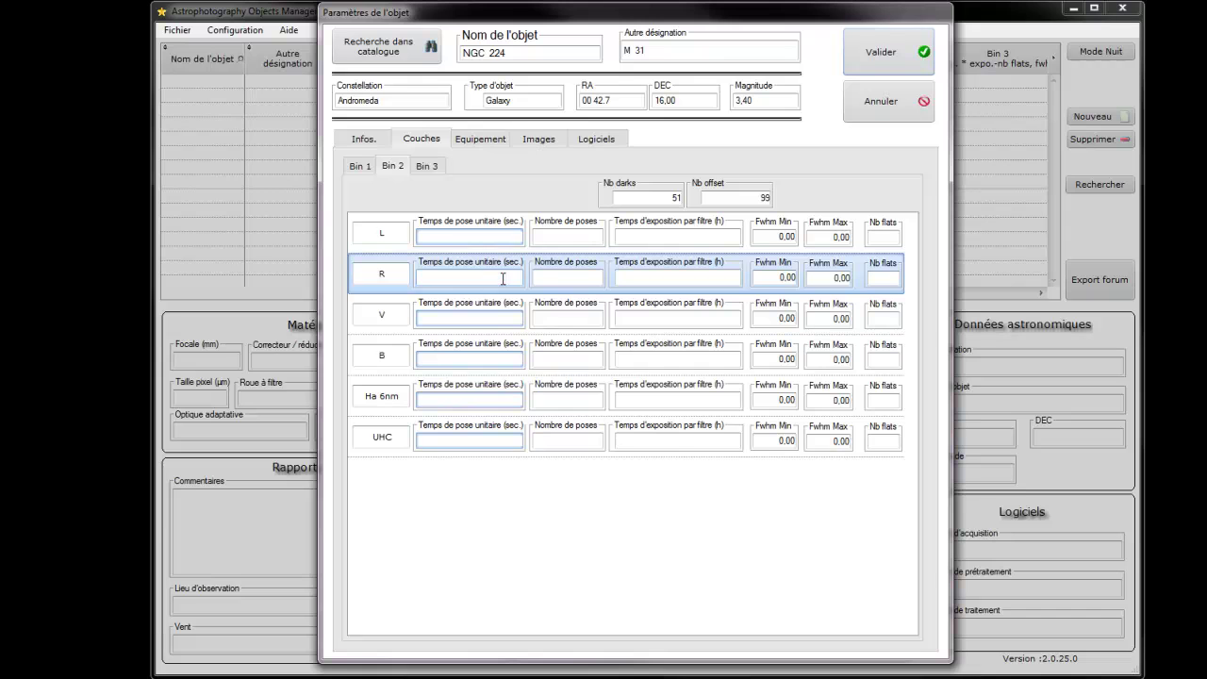
{"action": "key", "text": "Tab"}
{"action": "type", "text": "15"}
{"action": "key", "text": "Tab"}
{"action": "type", "text": "1"}
{"action": "key", "text": "Tab"}
{"action": "type", "text": "2,3"}
{"action": "key", "text": "Tab"}
{"action": "type", "text": "51"}
Fill in the Bin 2 V layer with 13 exposures of 300 s, FWHM 1,5 to 1,9 and 51 flats.
{"action": "key", "text": "Tab"}
{"action": "type", "text": "300"}
{"action": "key", "text": "Tab"}
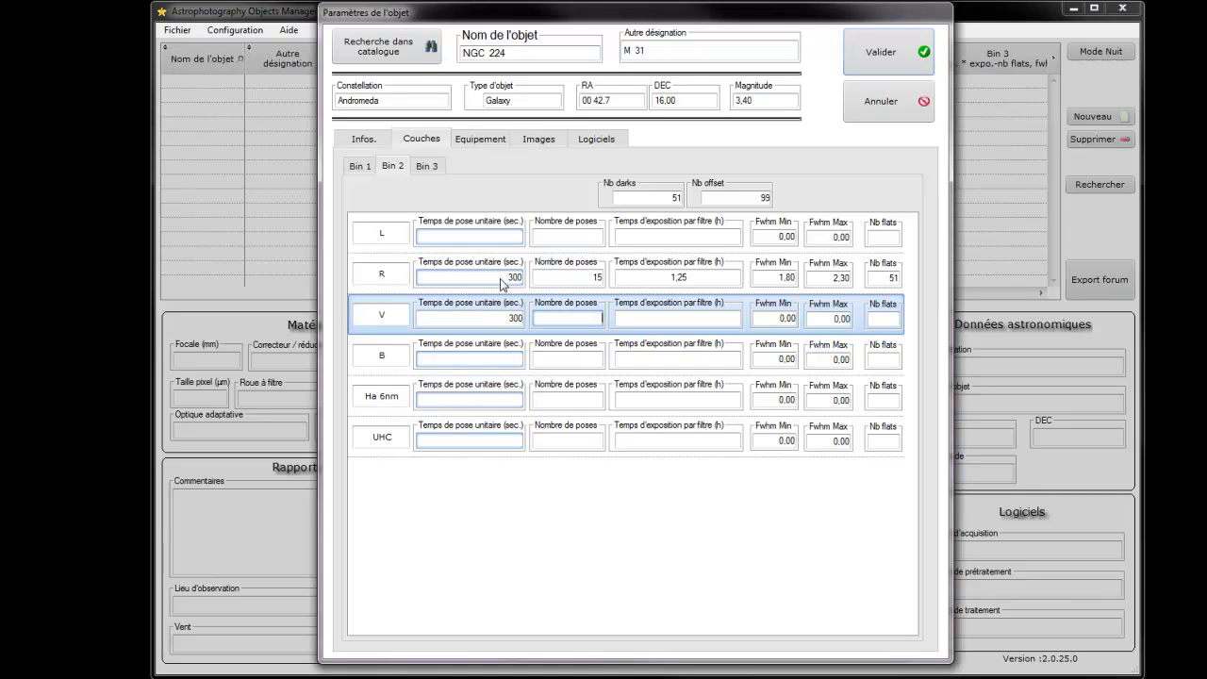
{"action": "type", "text": "1"}
{"action": "type", "text": "1"}
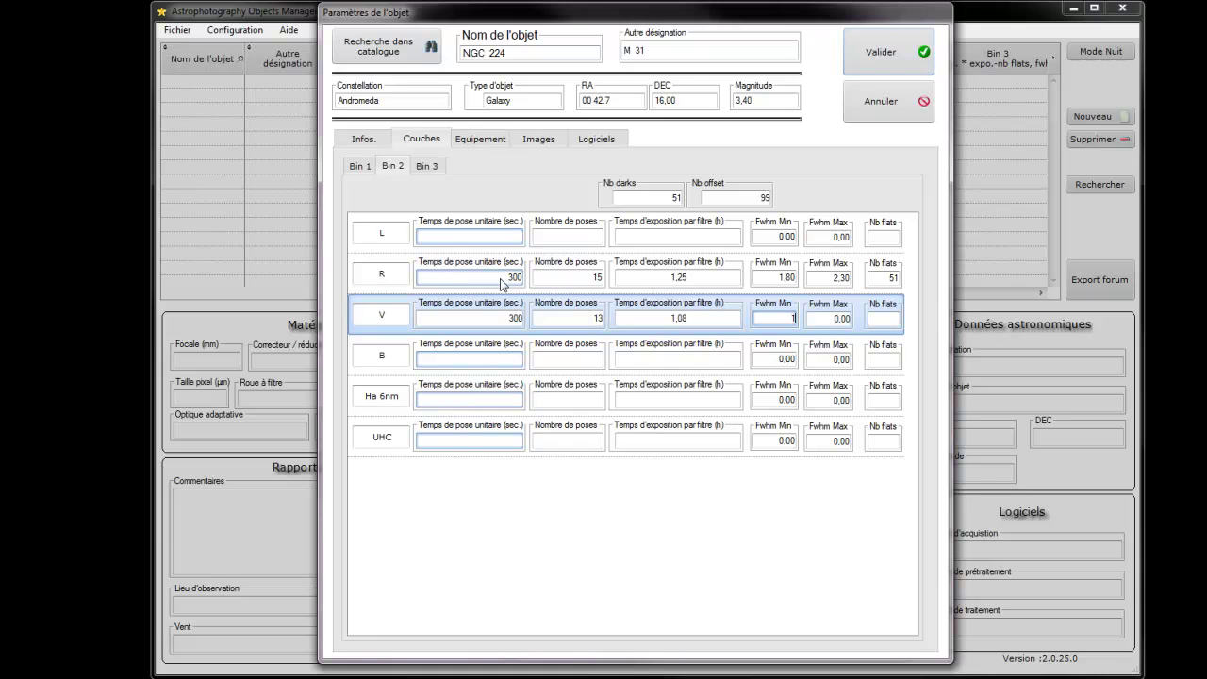
{"action": "type", "text": ",5"}
{"action": "key", "text": "Tab"}
{"action": "type", "text": "1,90"}
{"action": "key", "text": "Tab"}
{"action": "key", "text": "Tab"}
Fill in the Bin 2 B layer with 18 exposures of 300 s, FWHM 1,2 to 1,8 and 51 flats.
{"action": "type", "text": "300"}
{"action": "key", "text": "Tab"}
{"action": "key", "text": "Tab"}
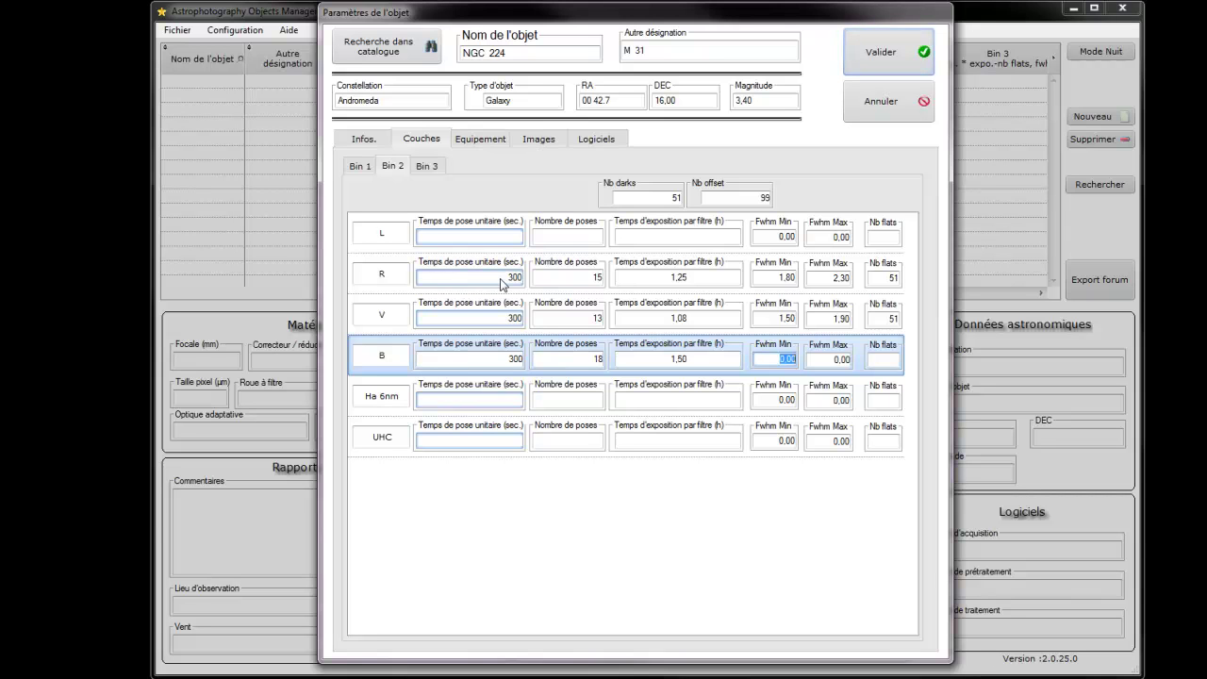
{"action": "key", "text": "Tab"}
{"action": "type", "text": "1"}
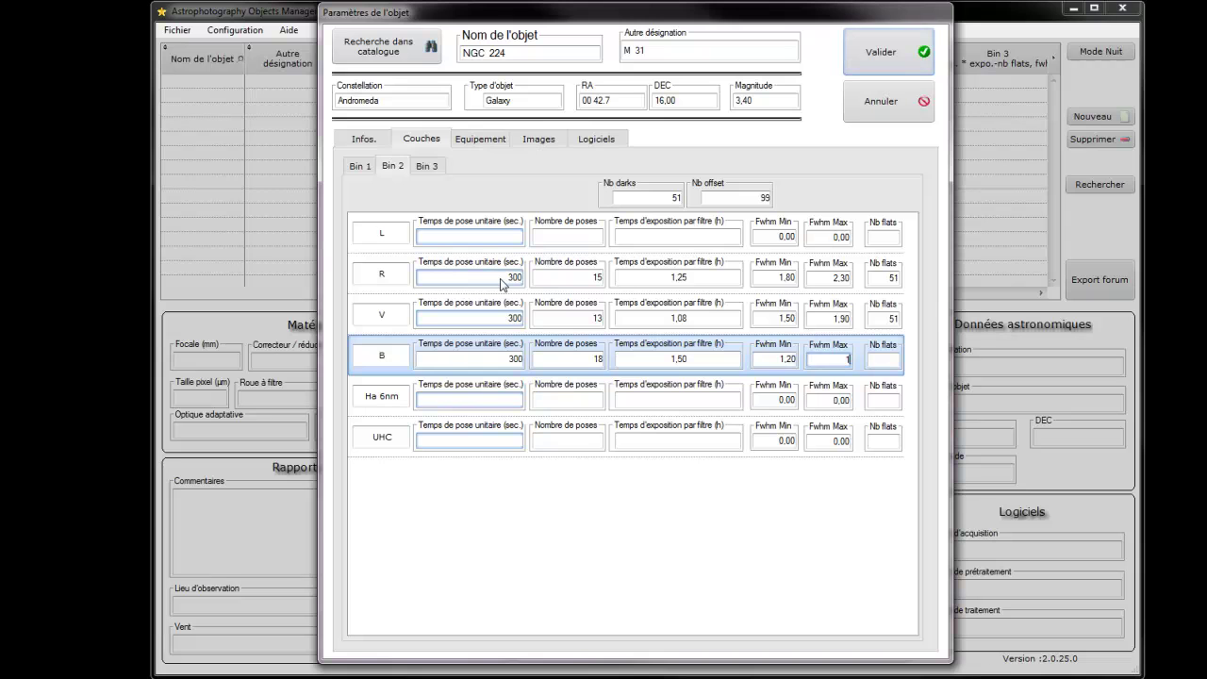
{"action": "type", "text": ",8"}
{"action": "key", "text": "Tab"}
{"action": "type", "text": "51"}
{"action": "key", "text": "Tab"}
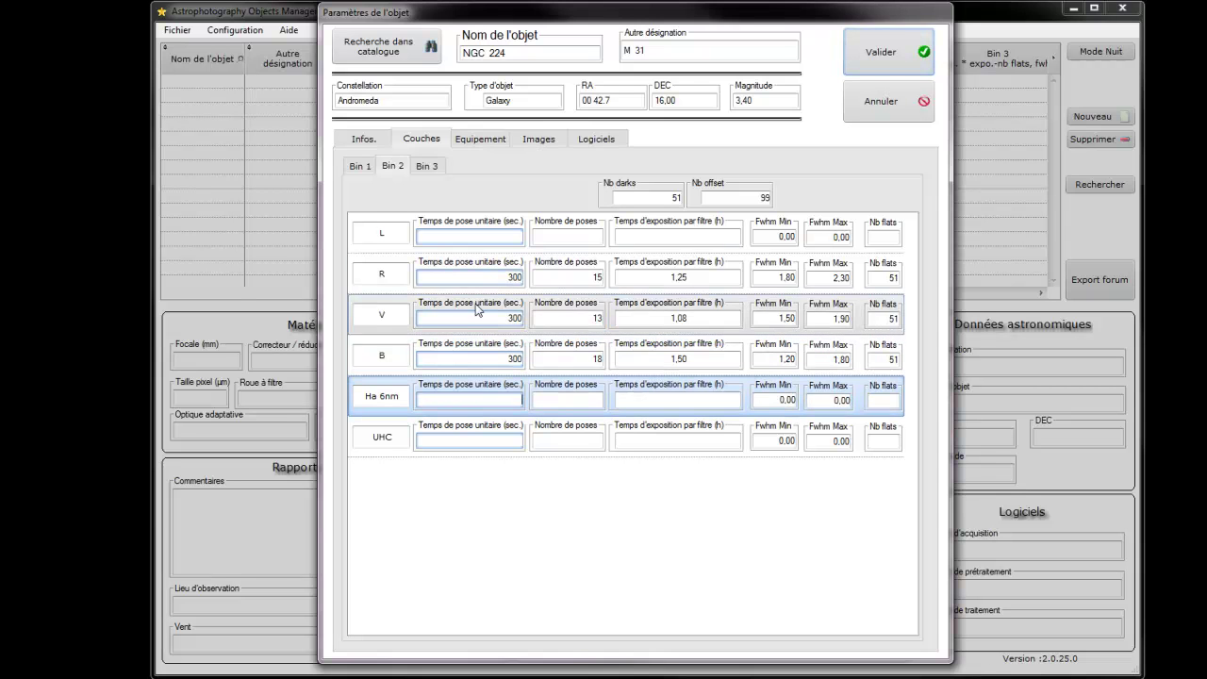
Select the R, V and B rows in Bin 2 and deselect the Ha 6nm row.
{"action": "left_click", "coordinate": [395, 291]}
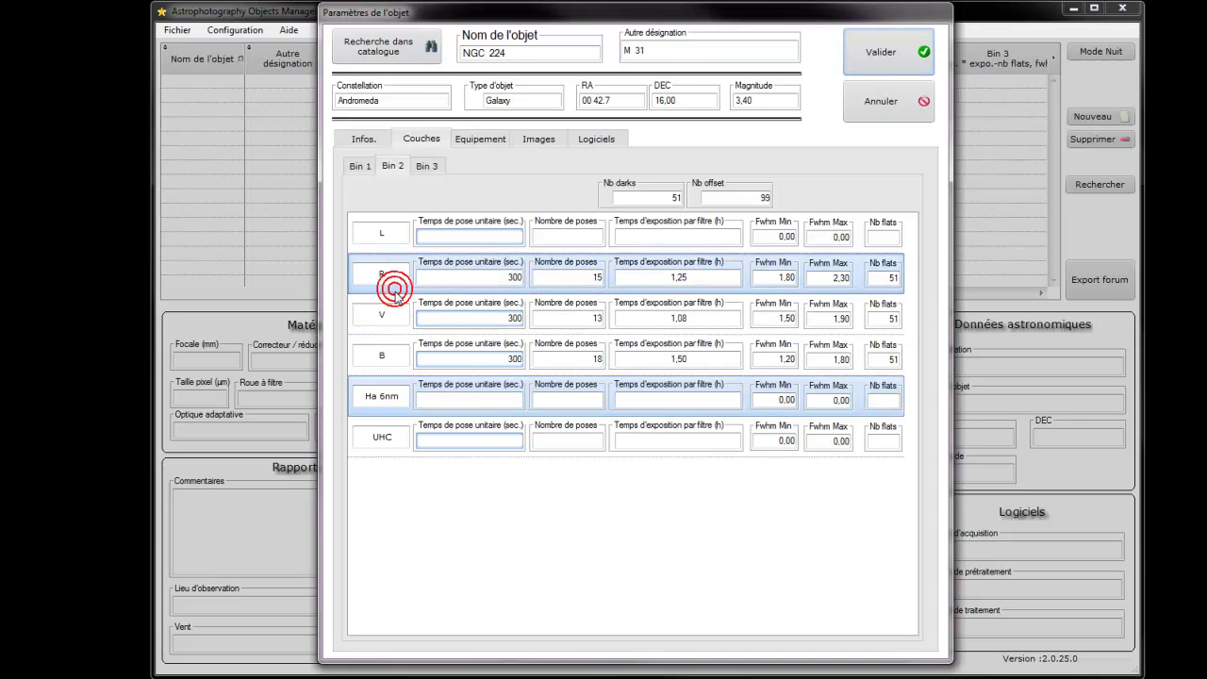
{"action": "left_click", "coordinate": [396, 325]}
{"action": "left_click", "coordinate": [398, 368]}
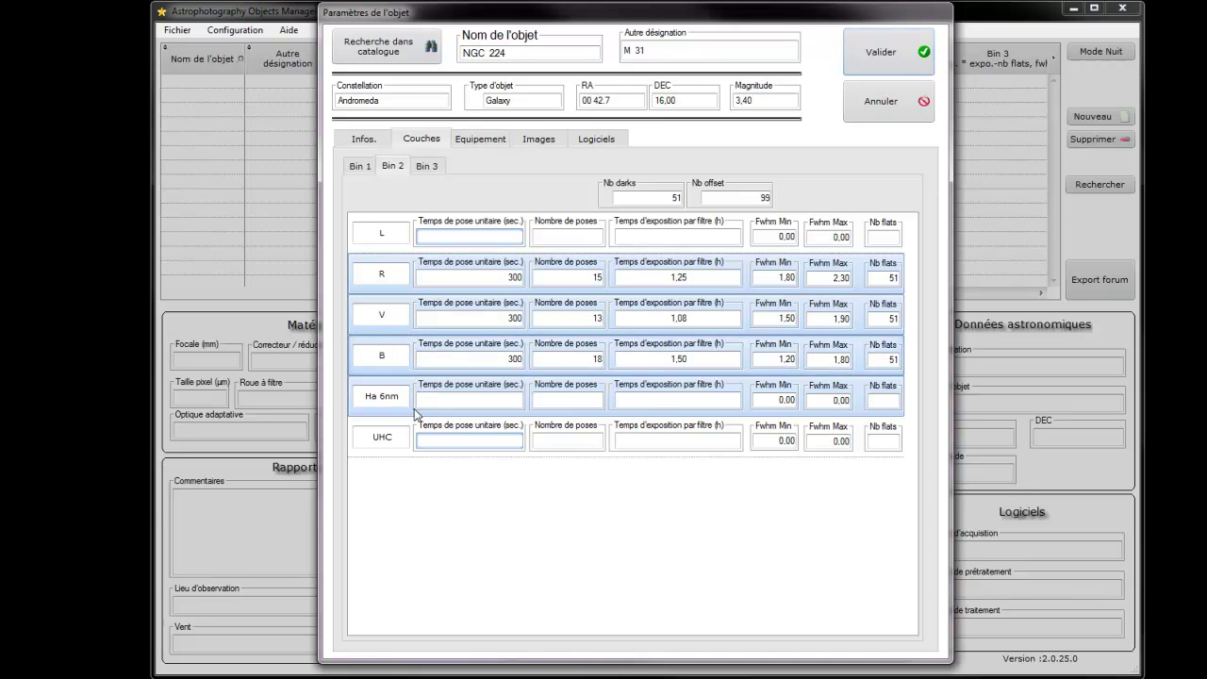
{"action": "left_click", "coordinate": [401, 412]}
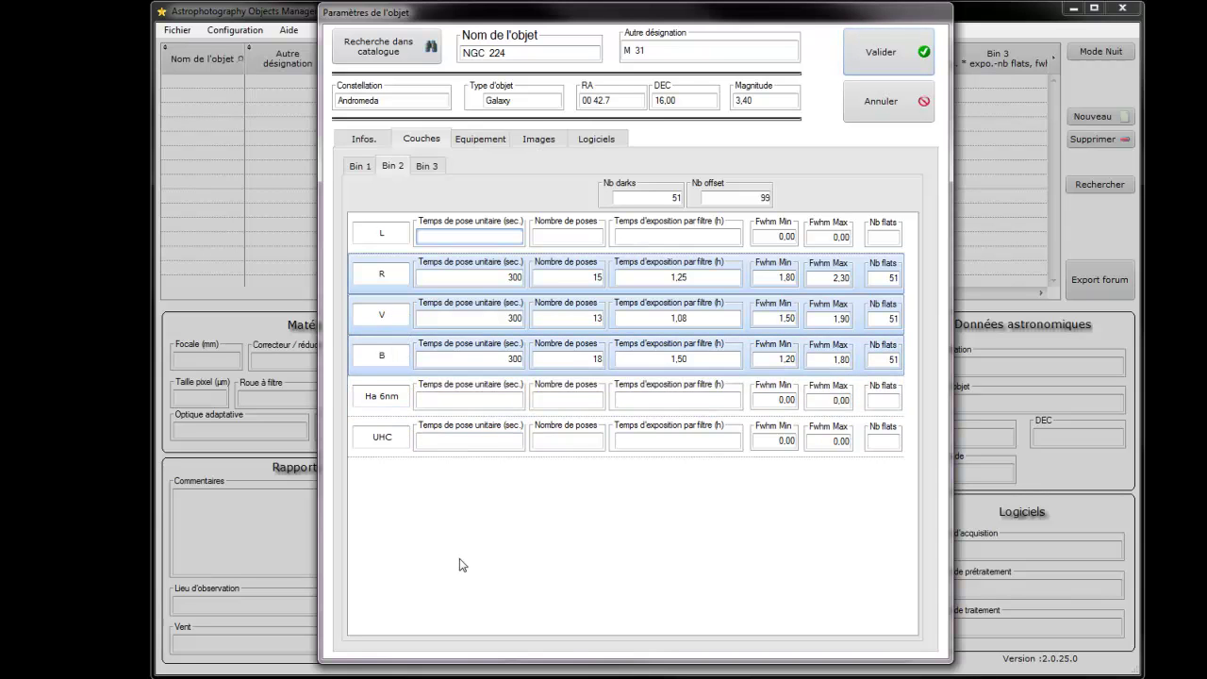
Review the Bin 1 and Bin 2 layer entries and the session information of the record.
{"action": "left_click", "coordinate": [368, 165]}
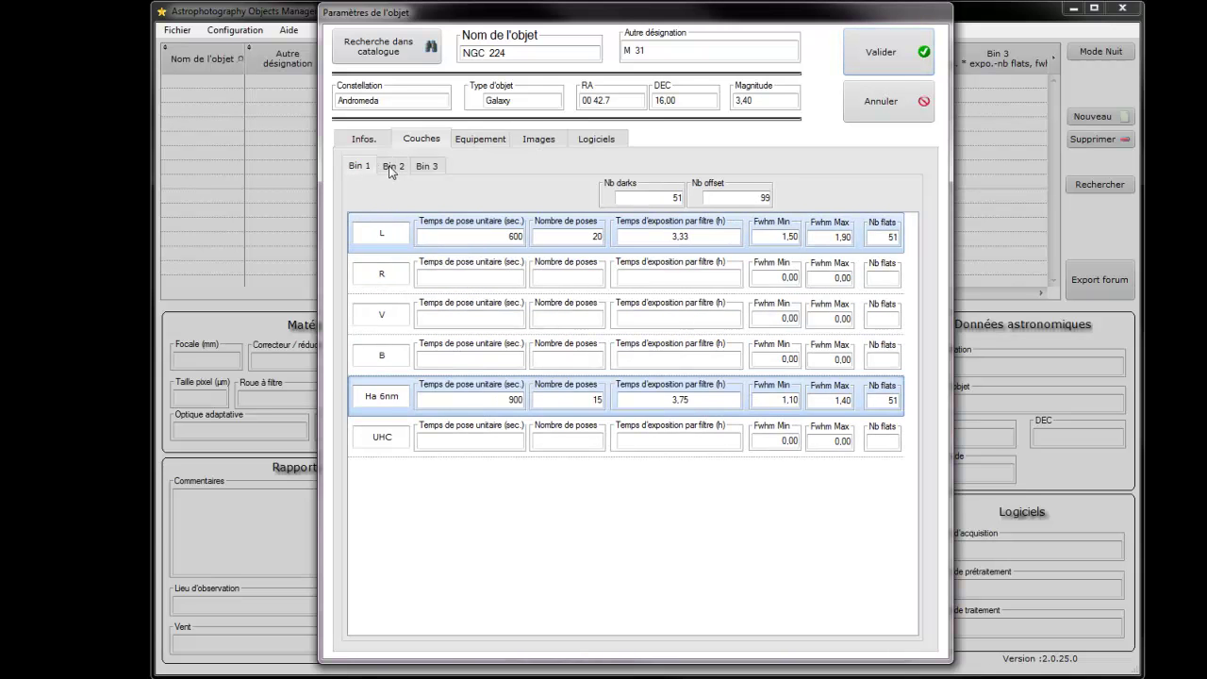
{"action": "left_click", "coordinate": [392, 167]}
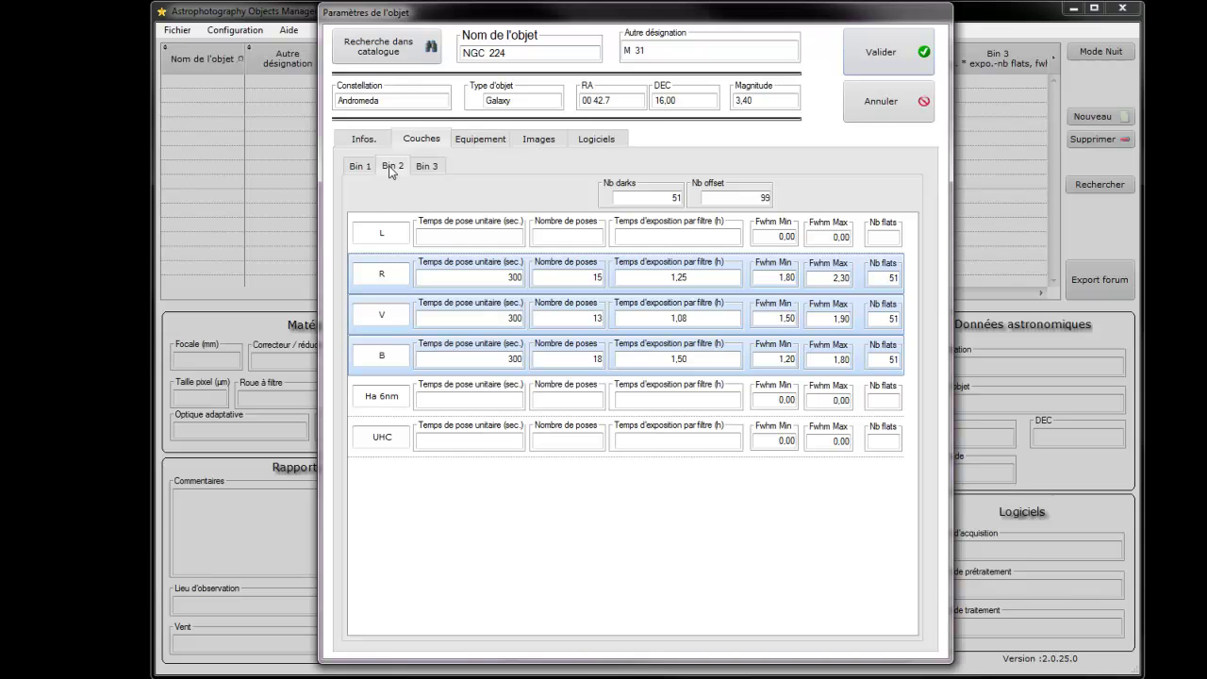
{"action": "left_click", "coordinate": [467, 145]}
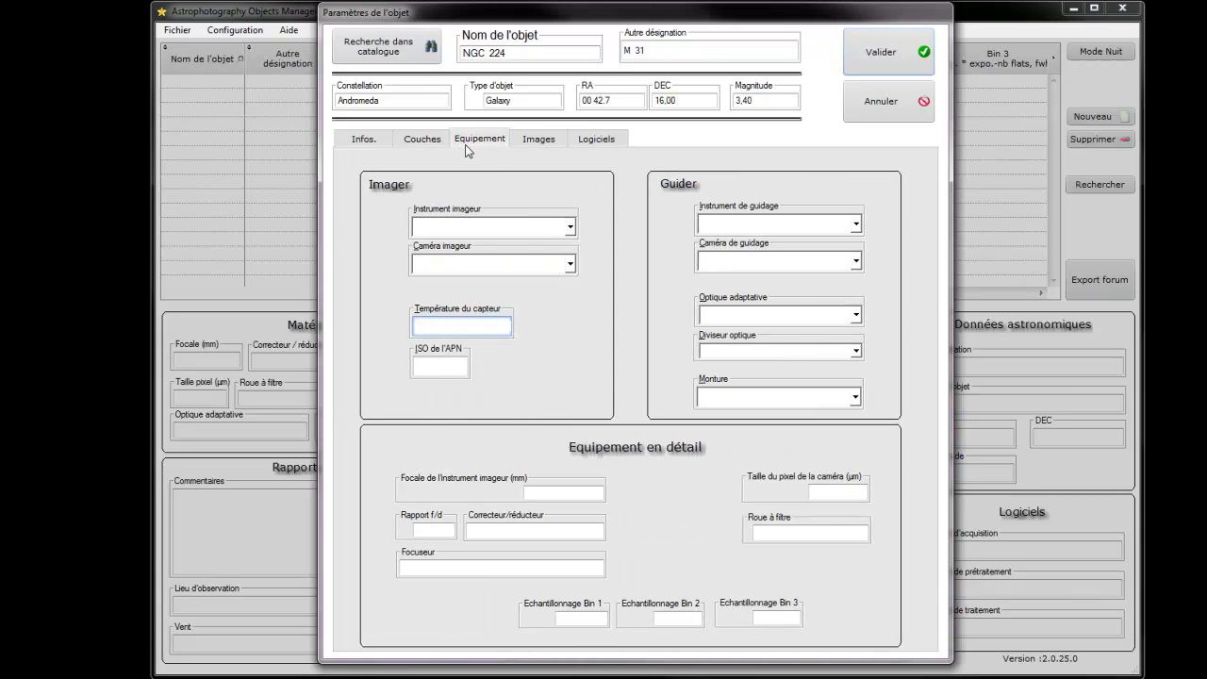
{"action": "left_click", "coordinate": [423, 139]}
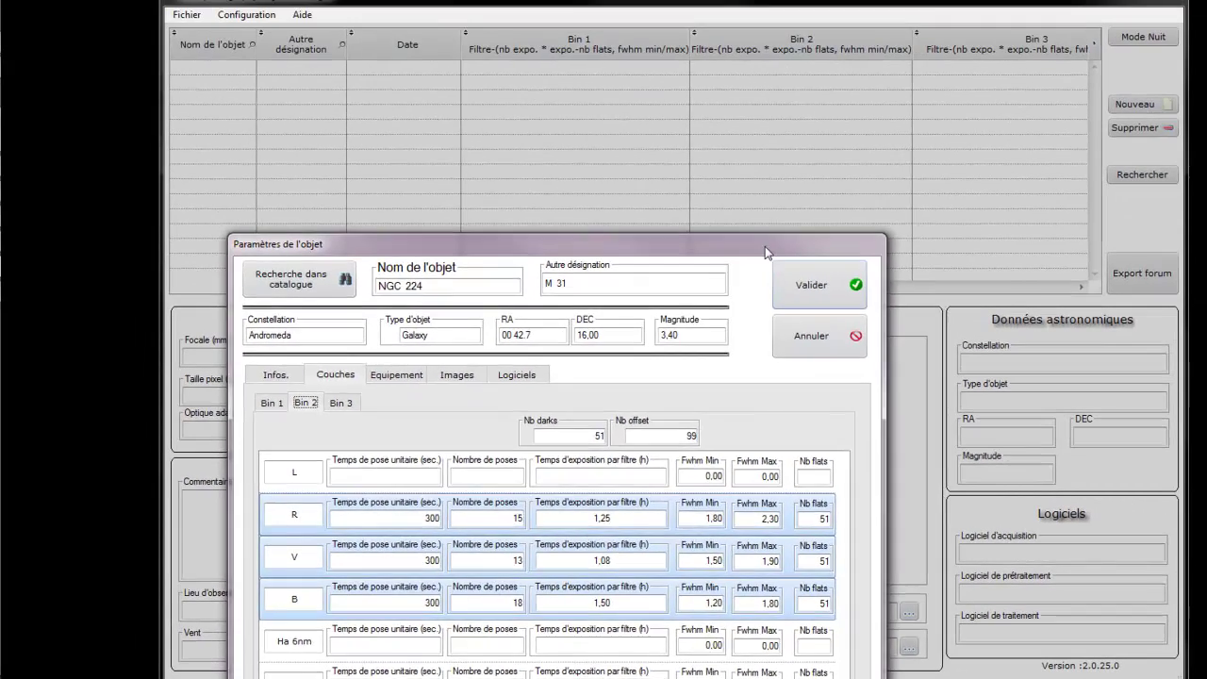
{"action": "left_click_drag", "start_coordinate": [765, 244], "coordinate": [808, 16]}
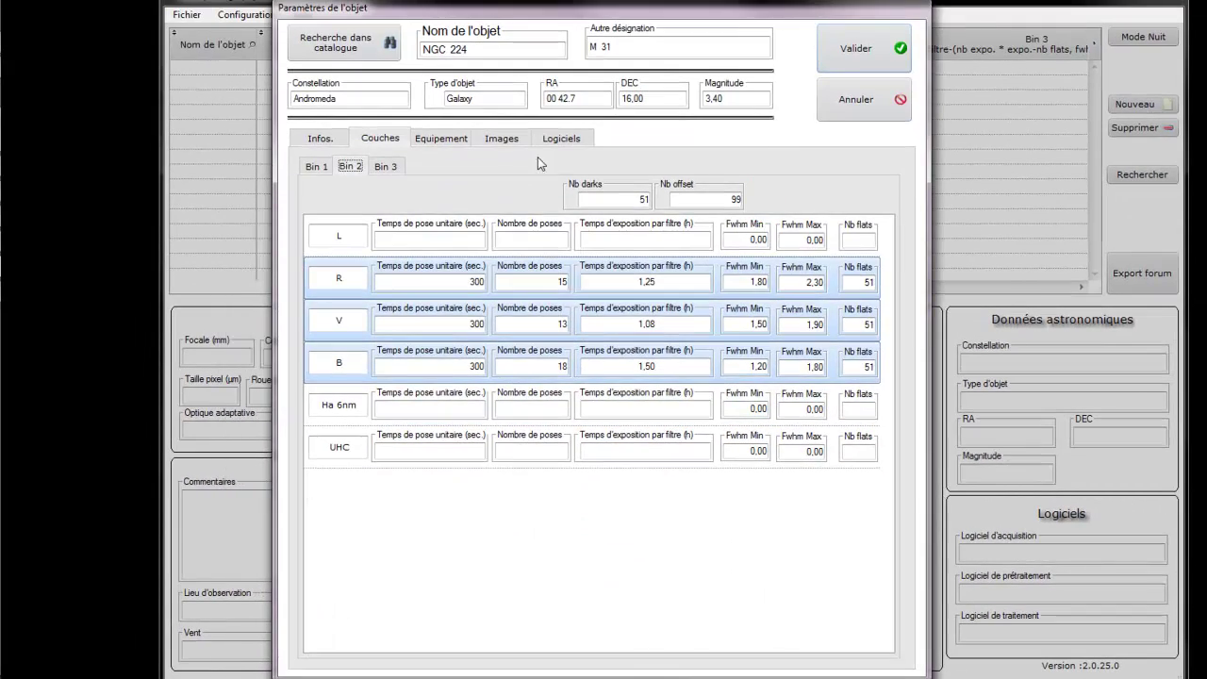
{"action": "left_click", "coordinate": [309, 166]}
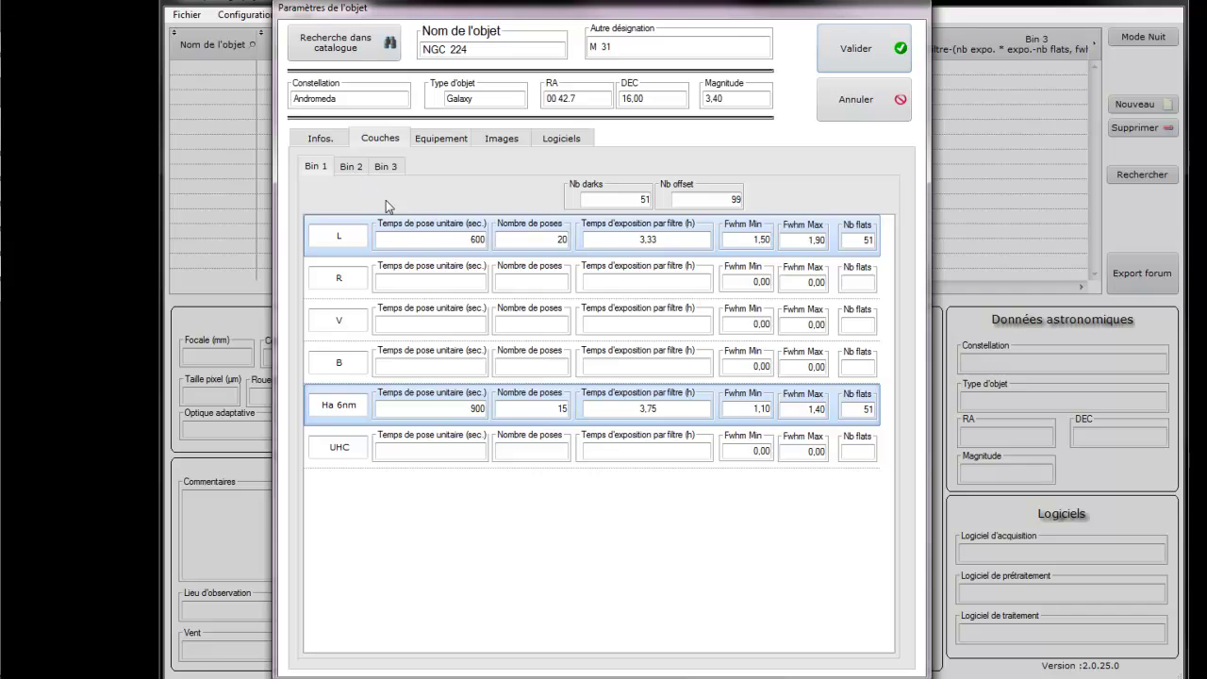
{"action": "left_click", "coordinate": [351, 169]}
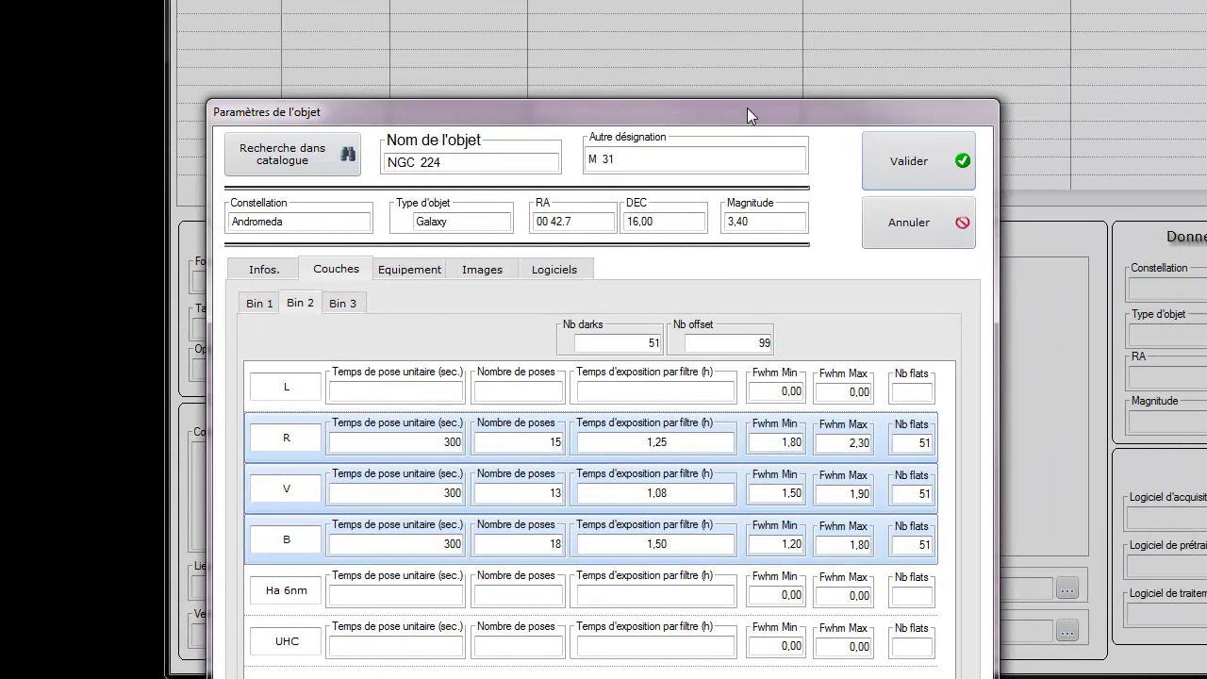
{"action": "left_click", "coordinate": [275, 270]}
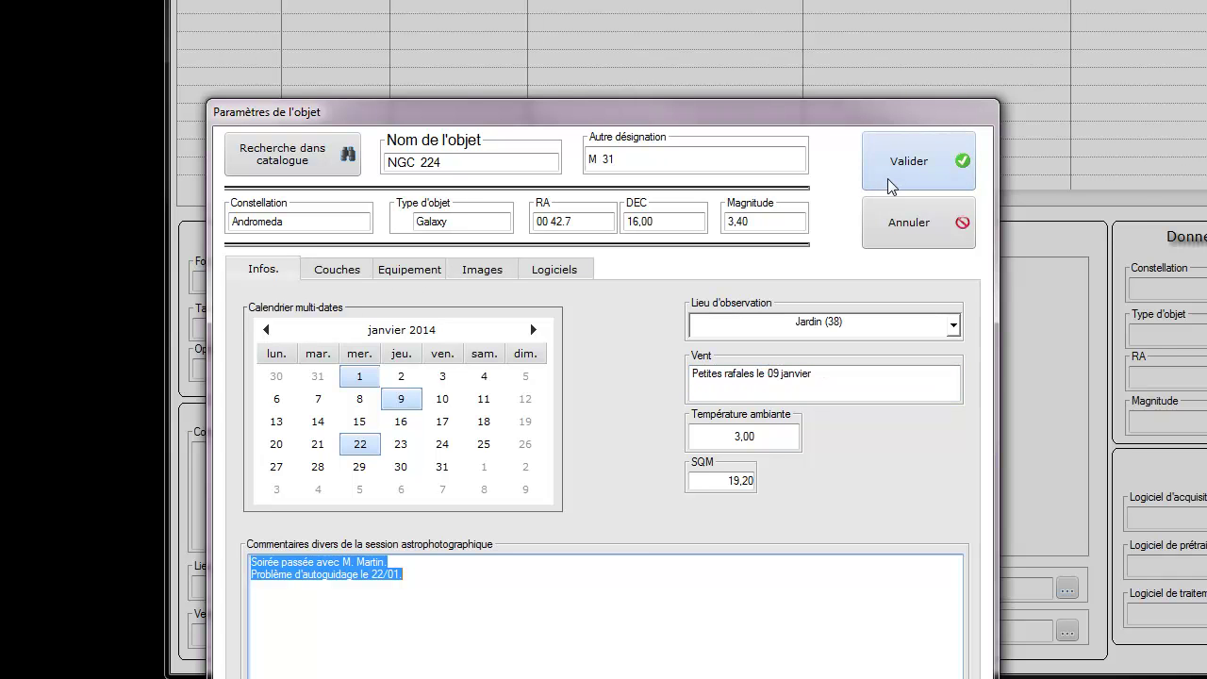
{"action": "left_click", "coordinate": [340, 270]}
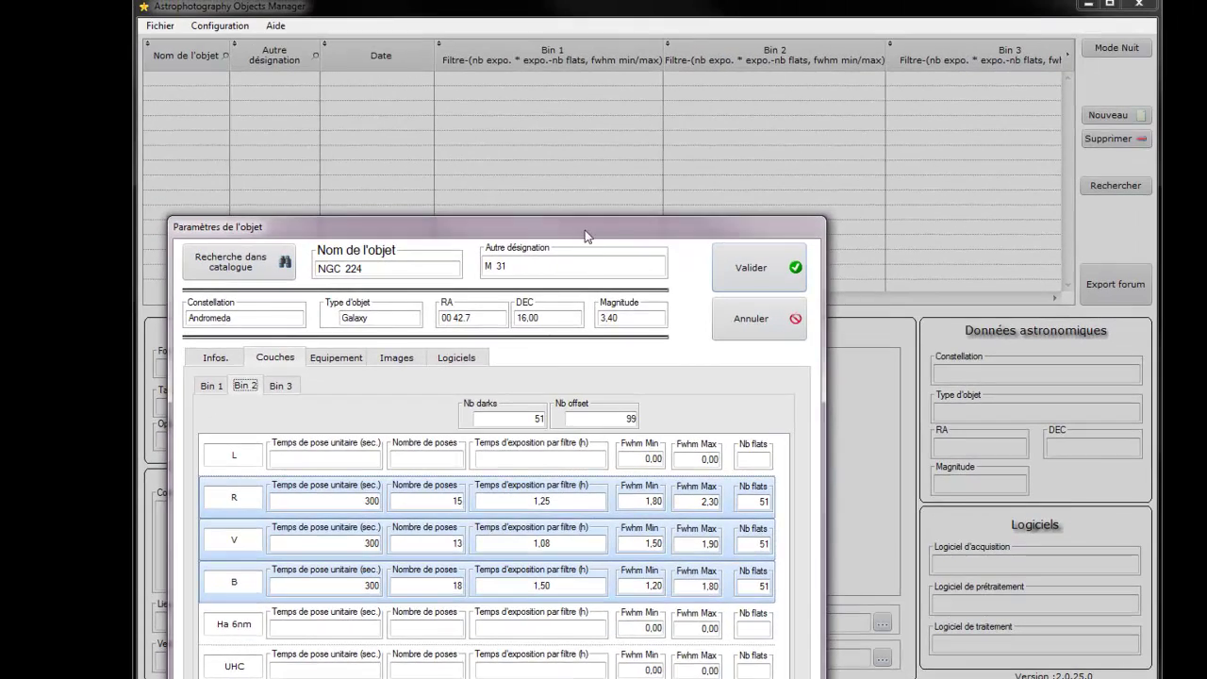
{"action": "left_click_drag", "start_coordinate": [585, 236], "coordinate": [693, 19]}
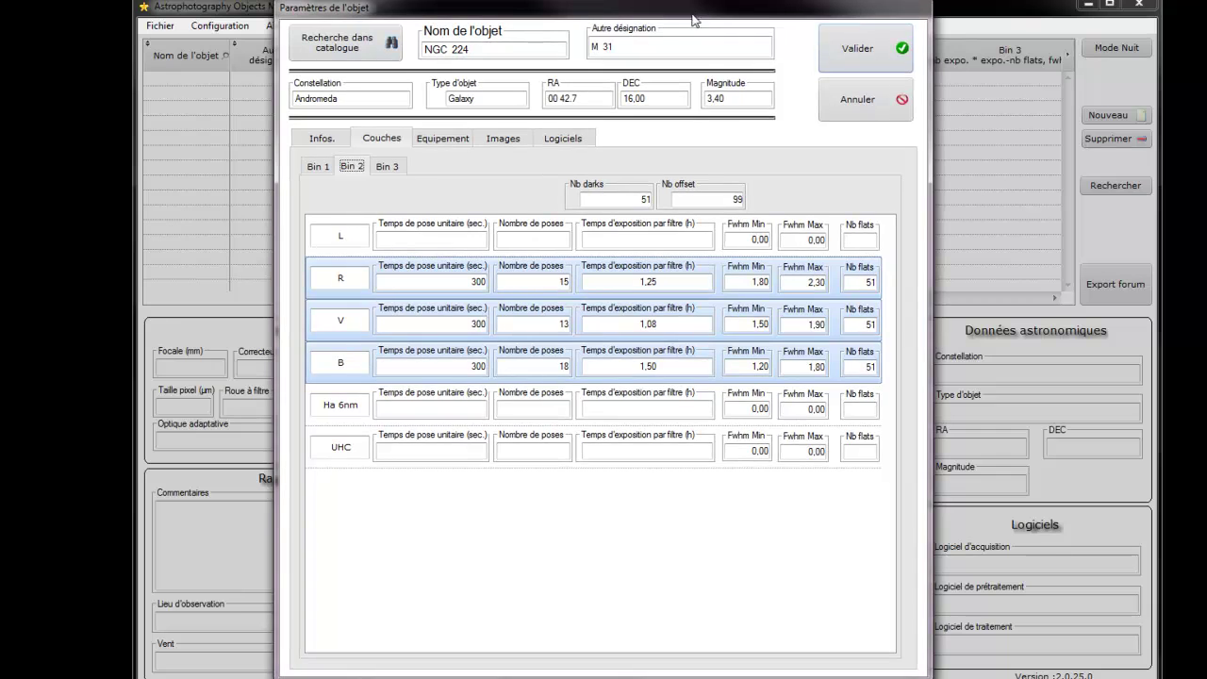
Set the imaging equipment to the TEC140ED instrument and STL11000M camera with a sensor temperature of -30.
{"action": "left_click", "coordinate": [443, 141]}
{"action": "left_click", "coordinate": [503, 230]}
{"action": "left_click", "coordinate": [483, 247]}
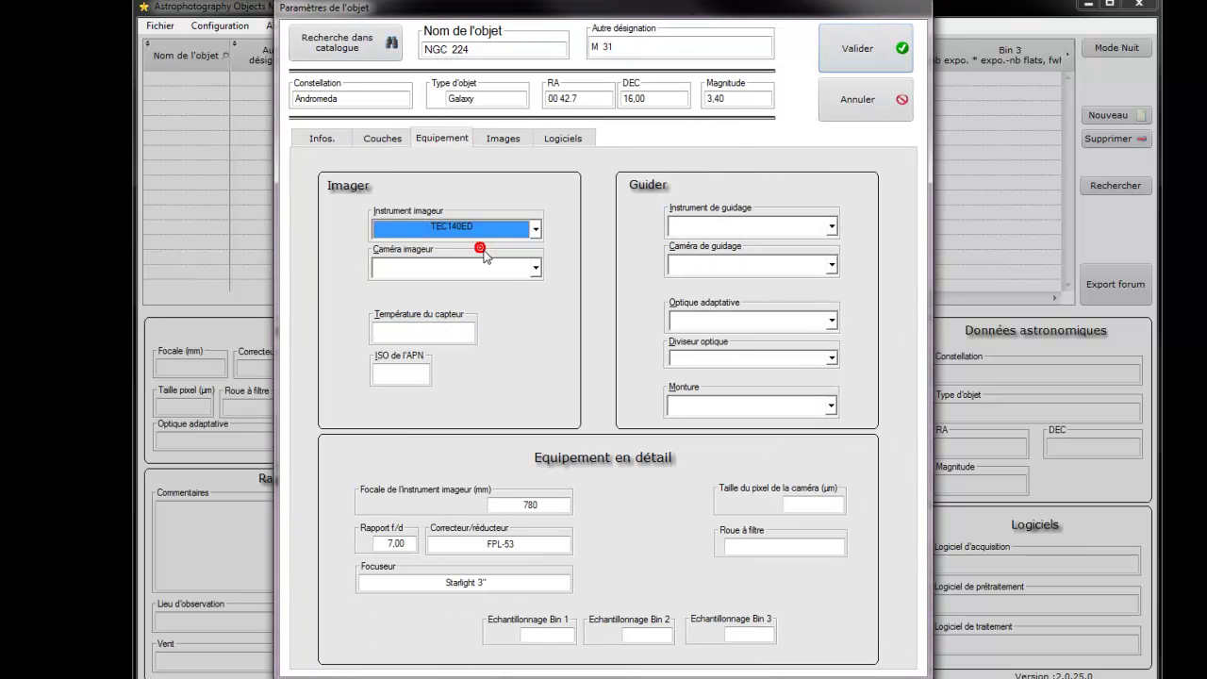
{"action": "left_click", "coordinate": [421, 267]}
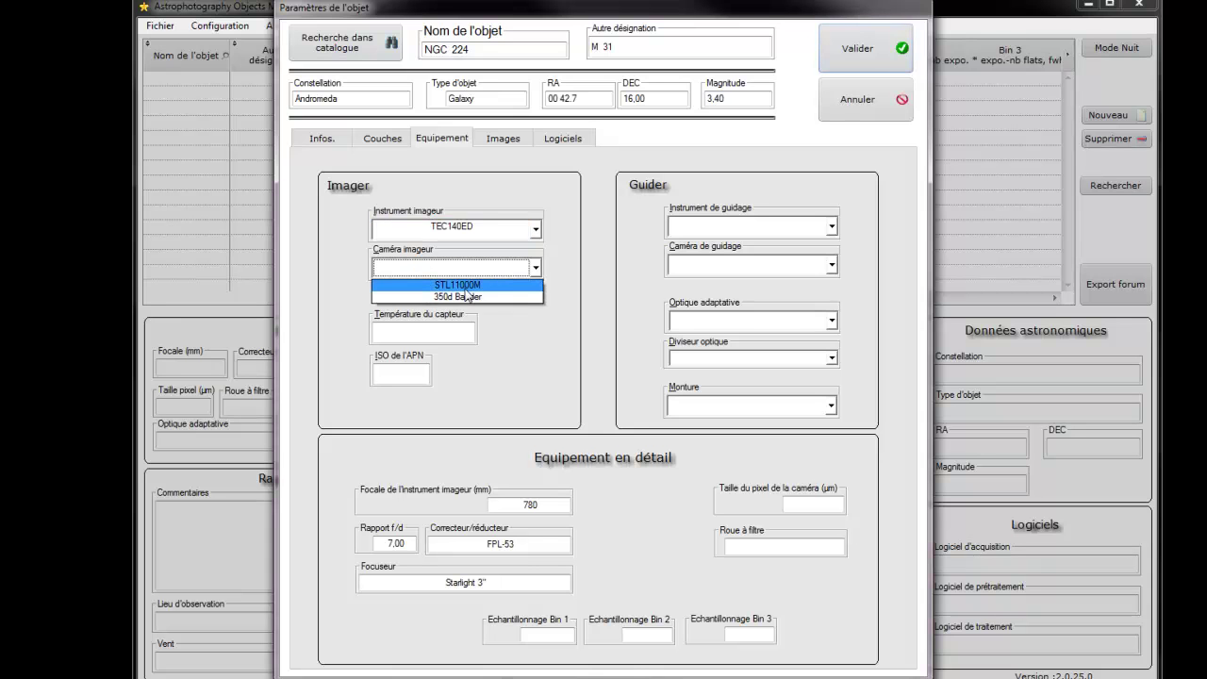
{"action": "left_click", "coordinate": [460, 286]}
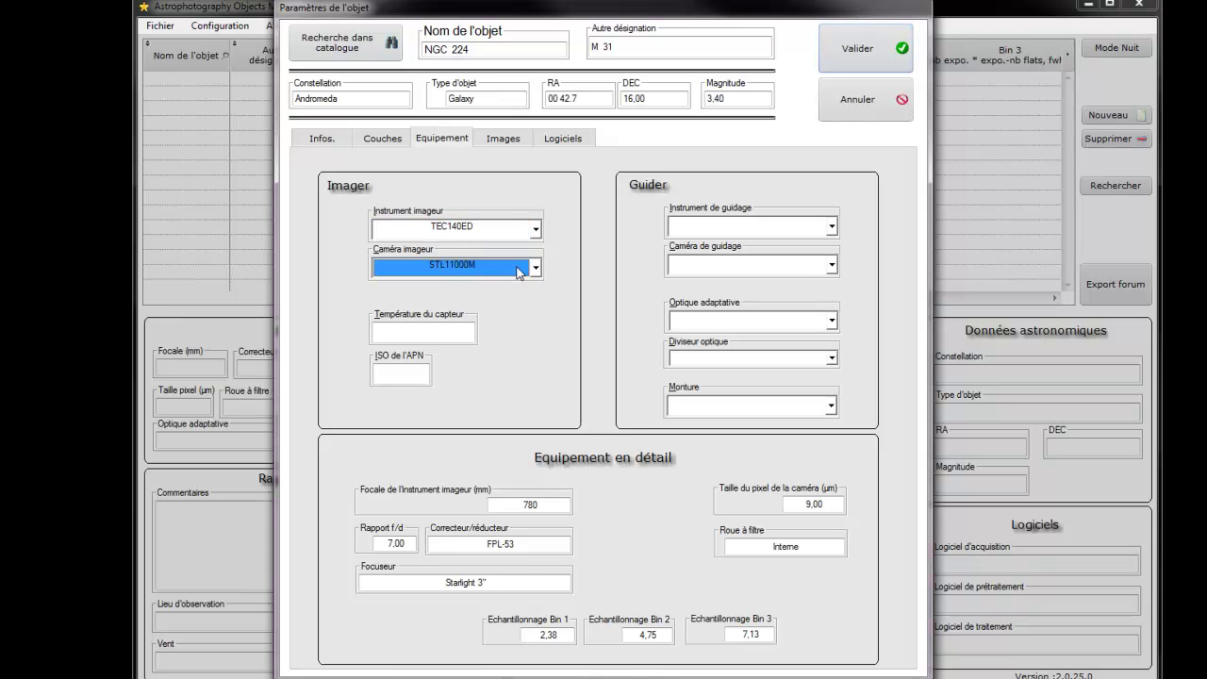
{"action": "left_click", "coordinate": [413, 333]}
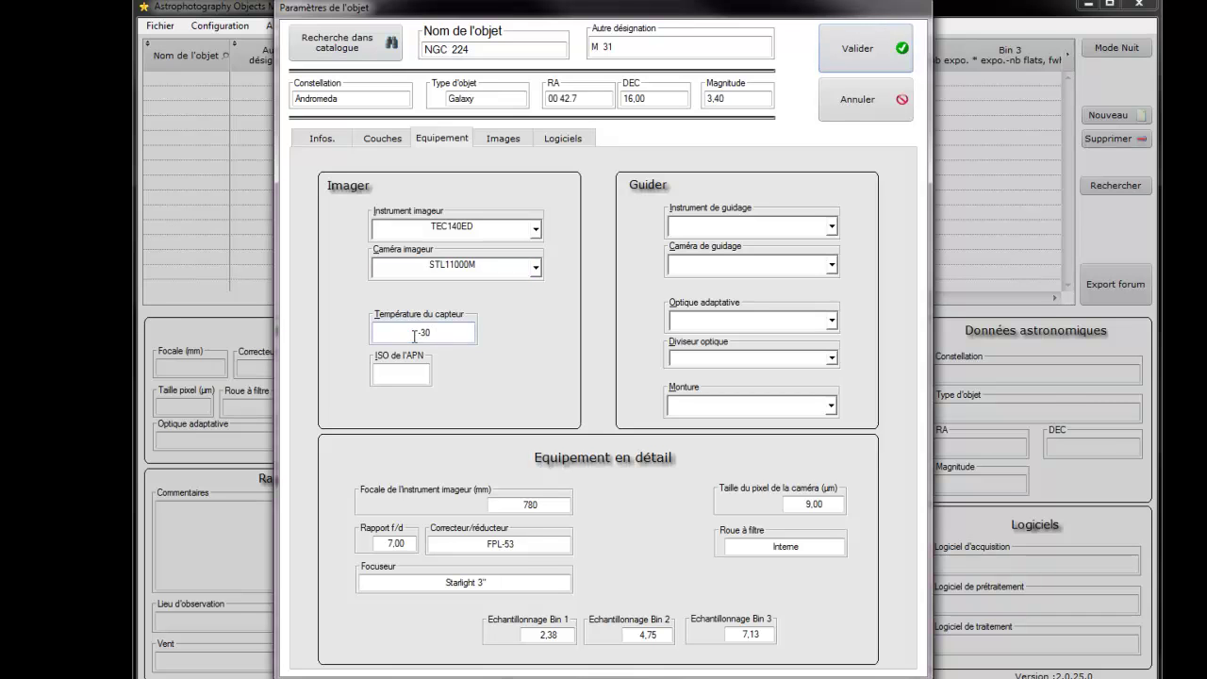
{"action": "left_click", "coordinate": [383, 375]}
Set the guiding instrument to Idem and the guiding camera to Guiding Head Sbig.
{"action": "left_click", "coordinate": [752, 227]}
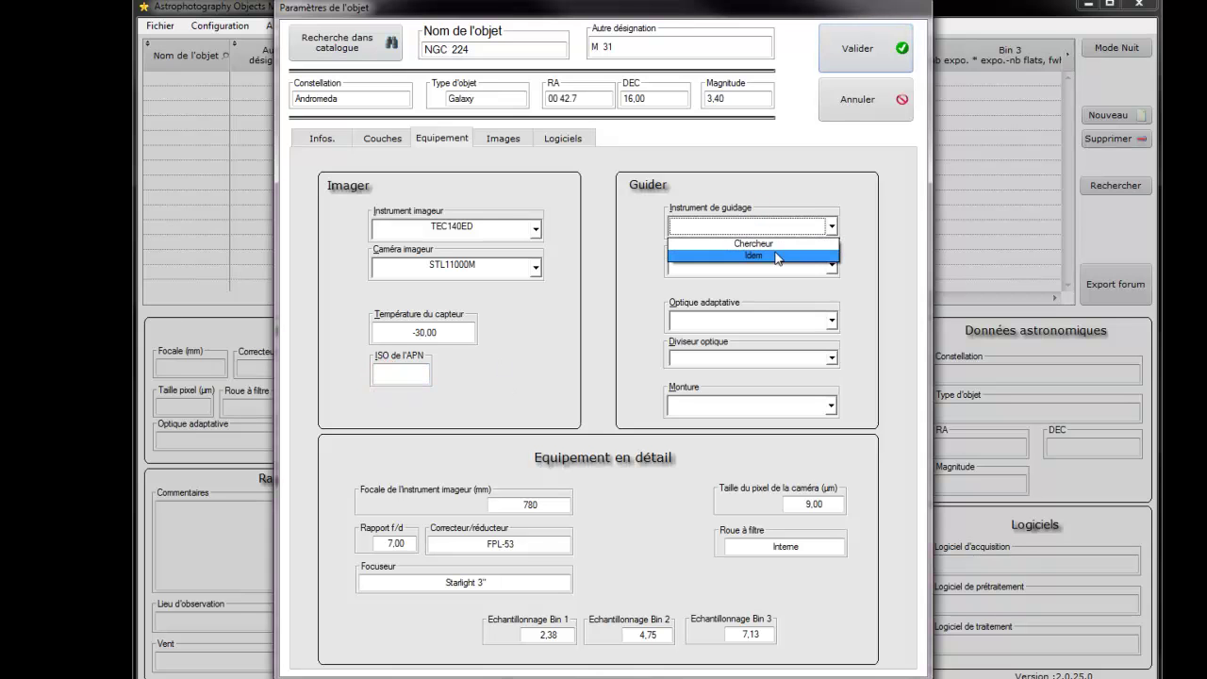
{"action": "left_click", "coordinate": [772, 256]}
{"action": "left_click", "coordinate": [765, 264]}
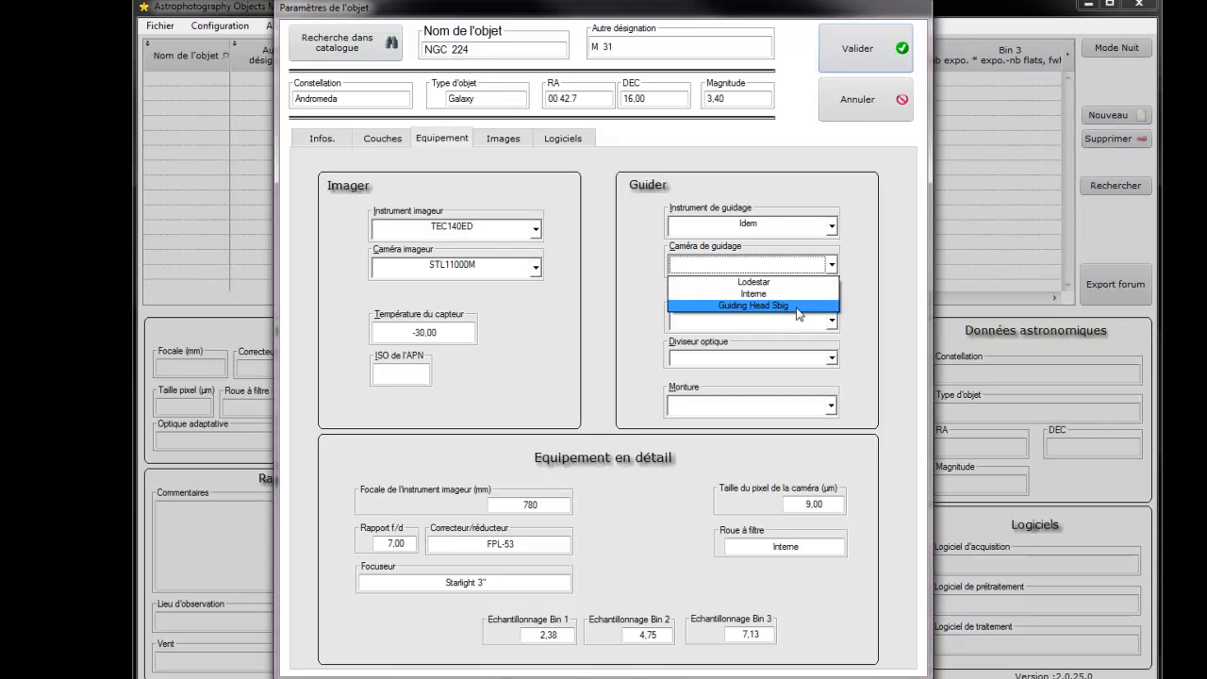
{"action": "left_click", "coordinate": [796, 306]}
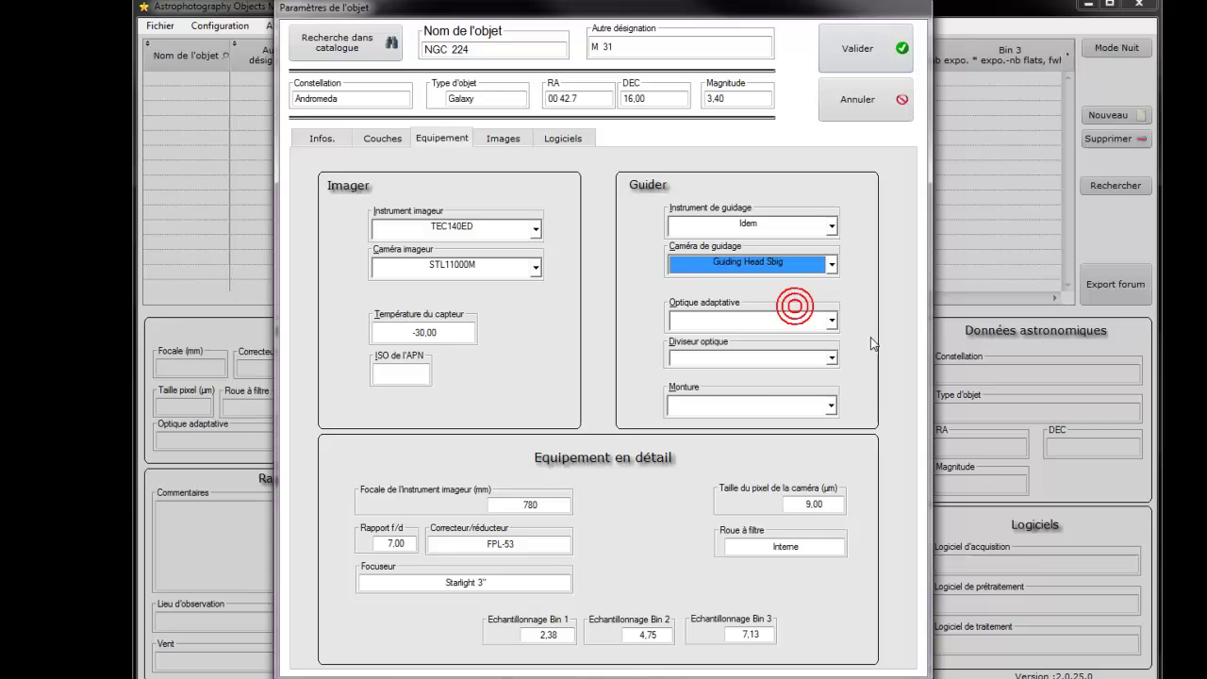
Choose AO-L as adaptive optics, SkyMéca3" as optical divider and G11 Kit Vis as mount.
{"action": "left_click", "coordinate": [818, 322]}
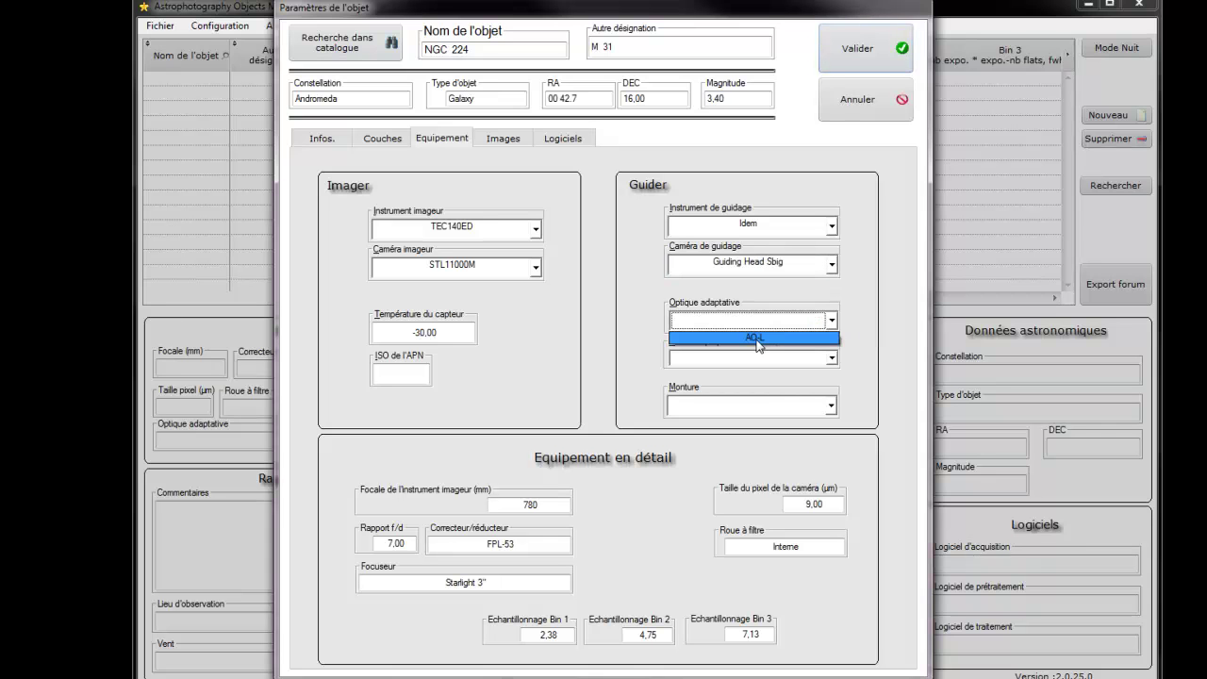
{"action": "left_click", "coordinate": [757, 337]}
{"action": "left_click", "coordinate": [745, 360]}
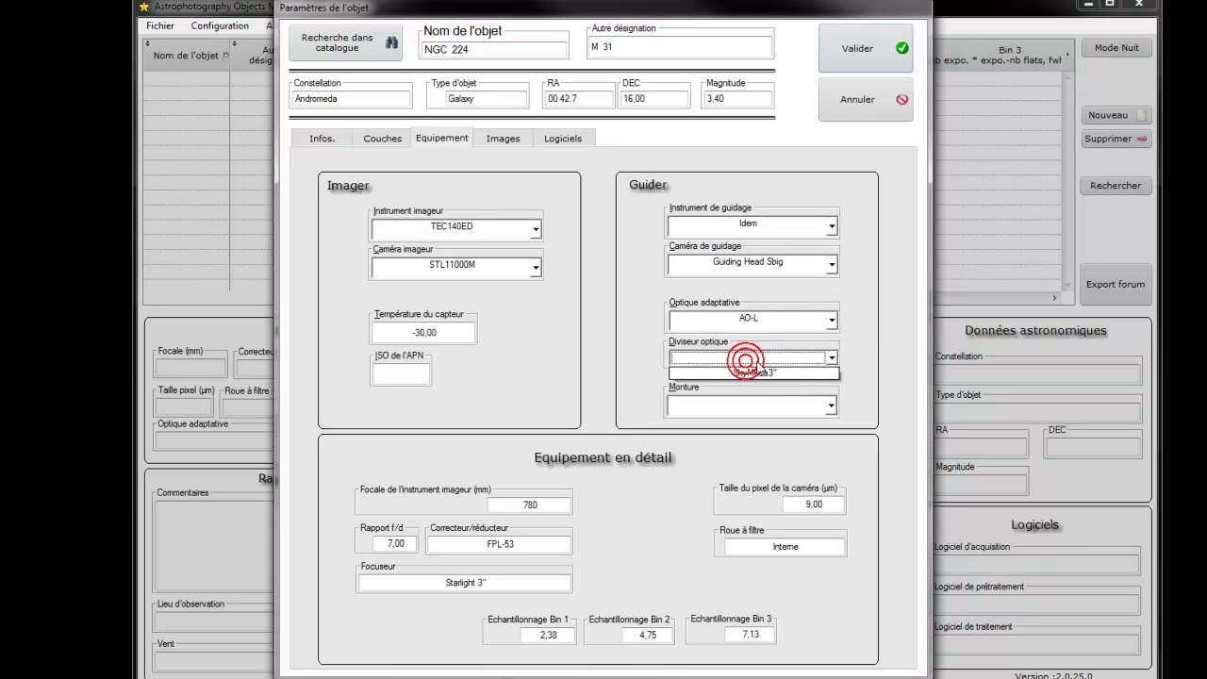
{"action": "left_click", "coordinate": [771, 373]}
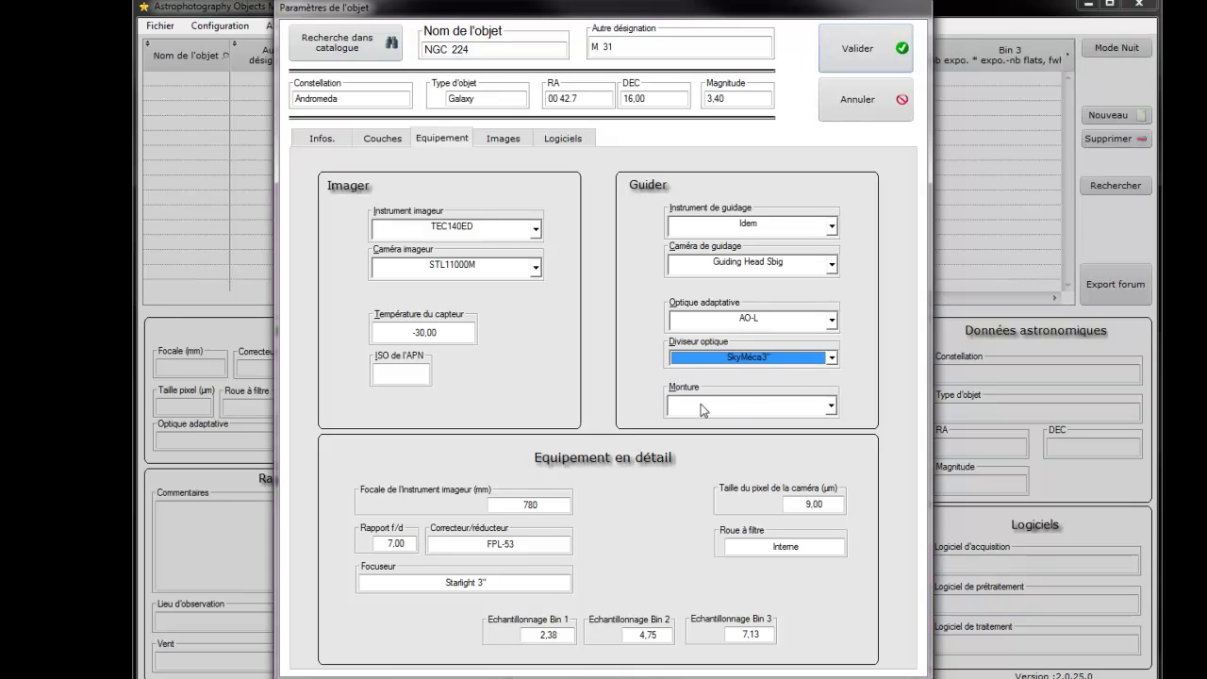
{"action": "left_click", "coordinate": [754, 407]}
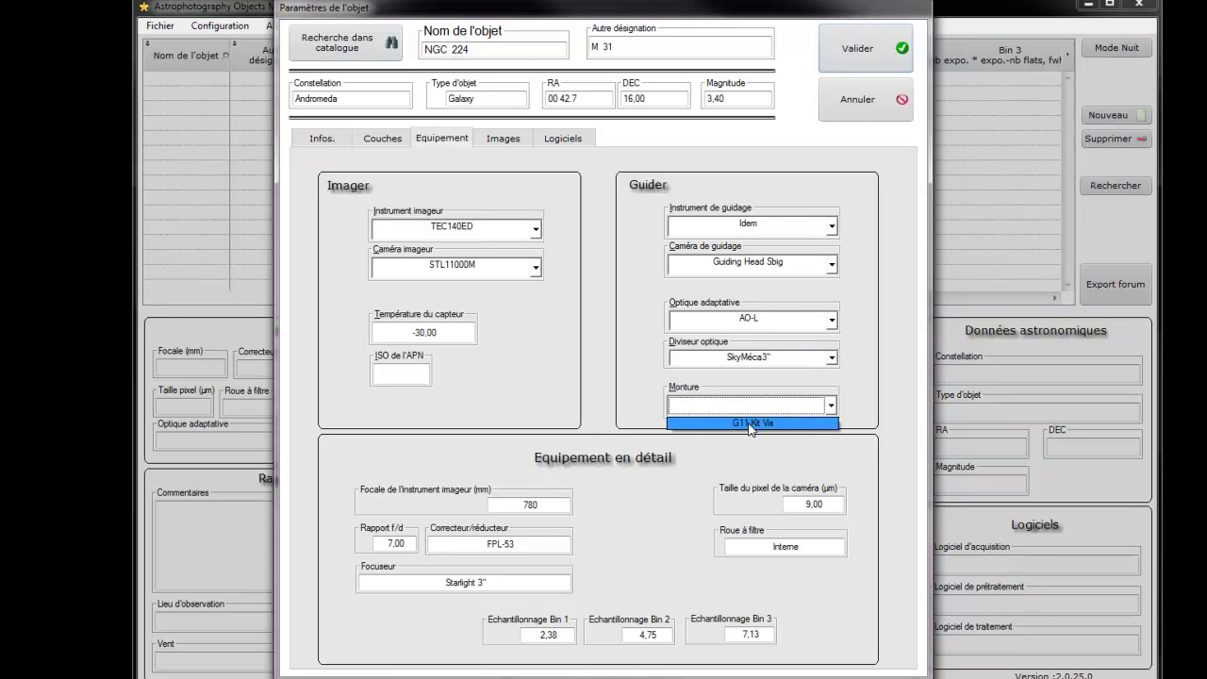
{"action": "left_click", "coordinate": [750, 423]}
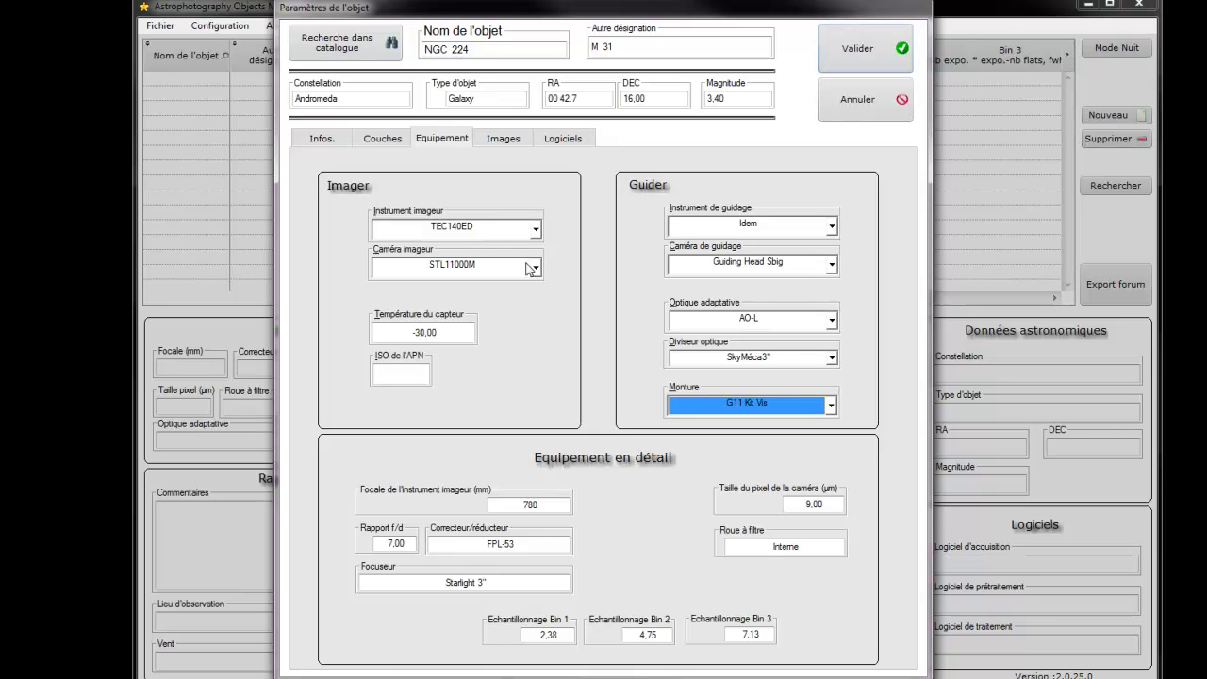
Set the source images directory to the _2014_Cheval folder under Mes images\Images Astro en local\Traitement.
{"action": "left_click", "coordinate": [499, 141]}
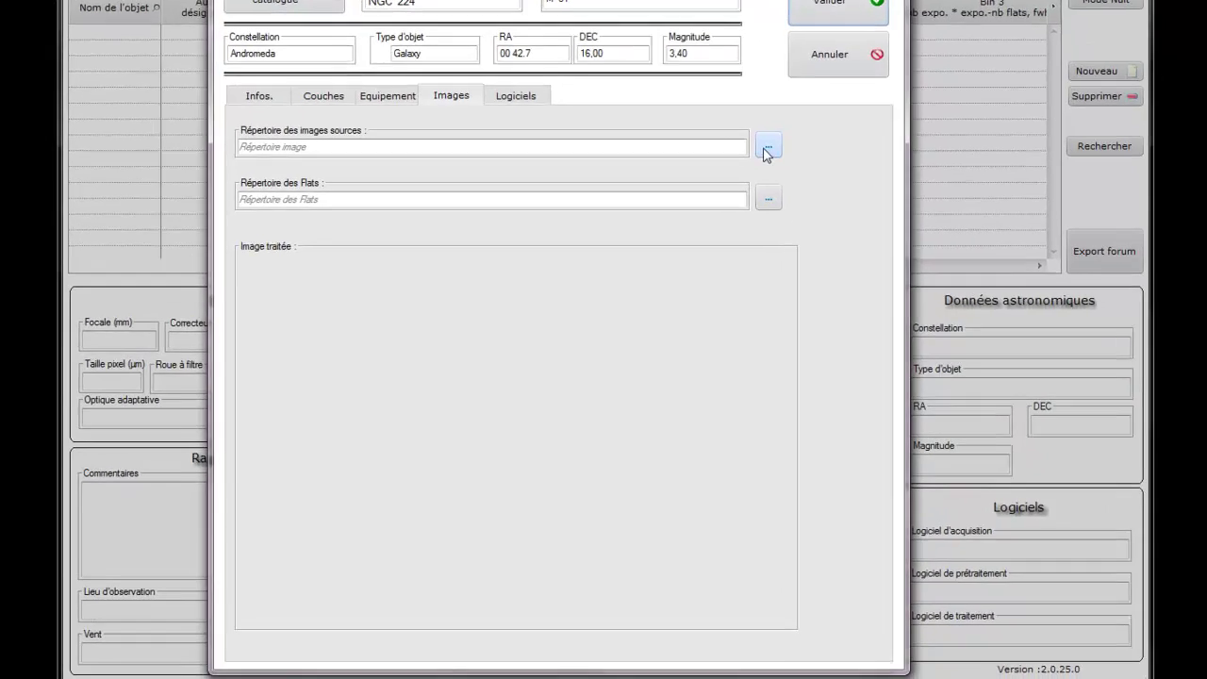
{"action": "left_click", "coordinate": [800, 185]}
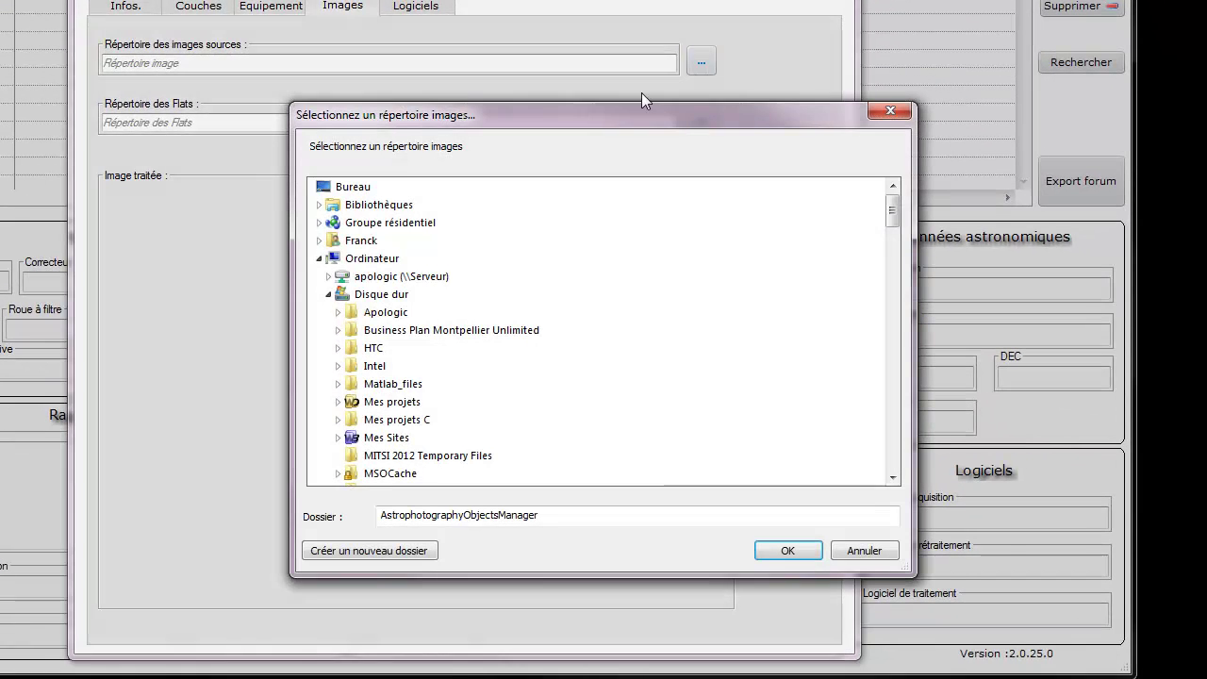
{"action": "left_click", "coordinate": [353, 204]}
{"action": "left_click", "coordinate": [375, 223]}
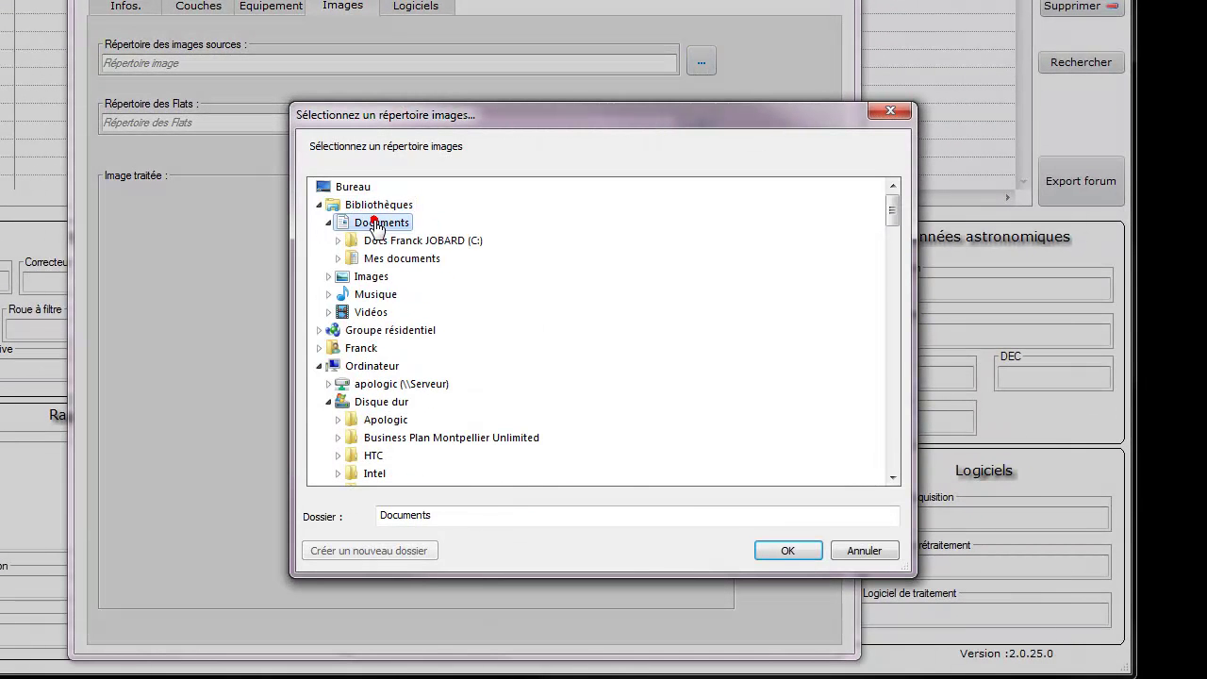
{"action": "left_click", "coordinate": [368, 275]}
{"action": "left_click", "coordinate": [391, 259]}
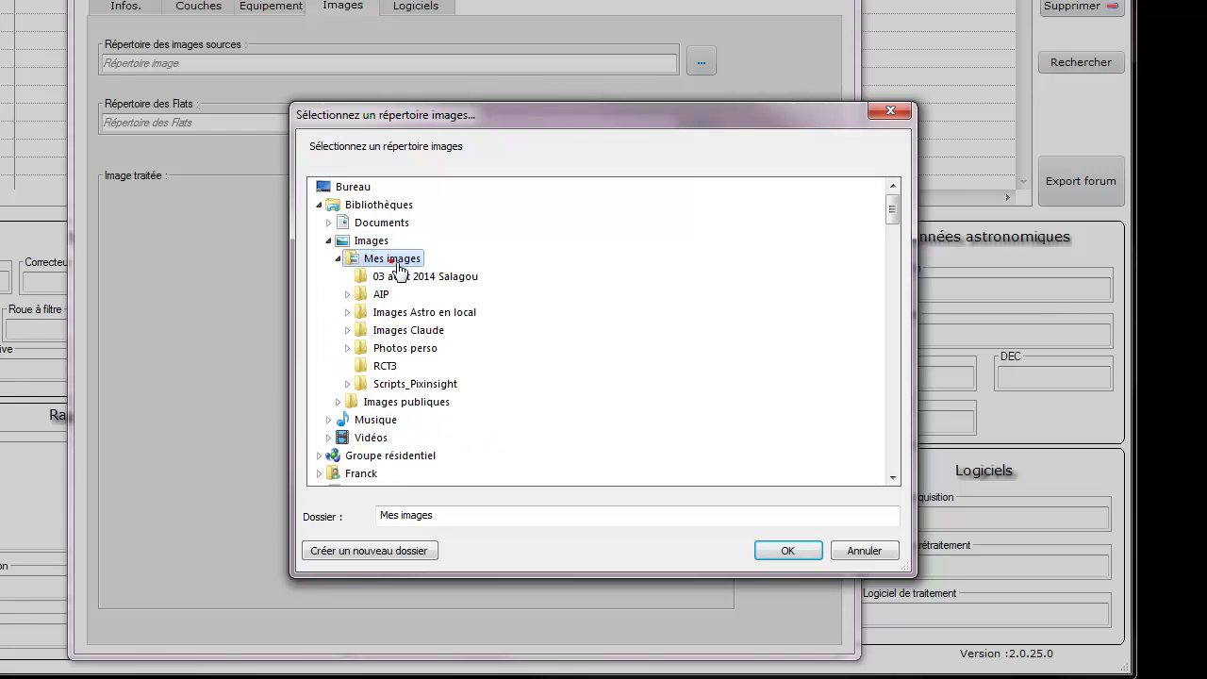
{"action": "left_click", "coordinate": [429, 311]}
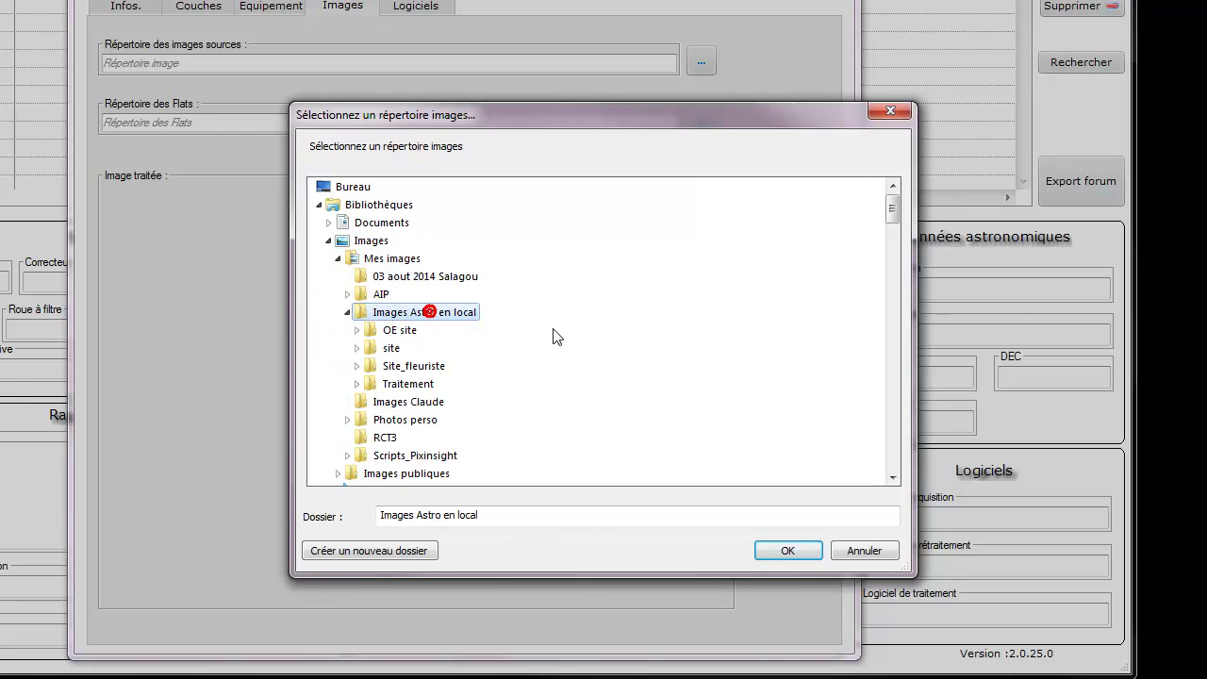
{"action": "left_click", "coordinate": [407, 384]}
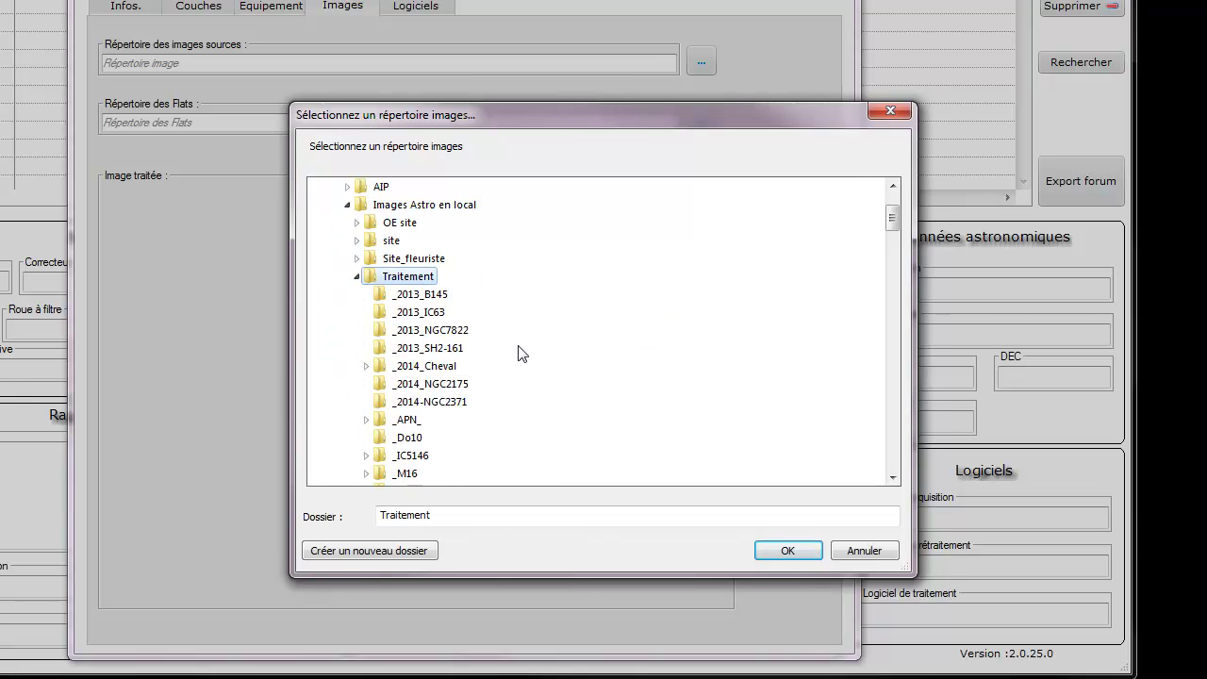
{"action": "left_click", "coordinate": [437, 367]}
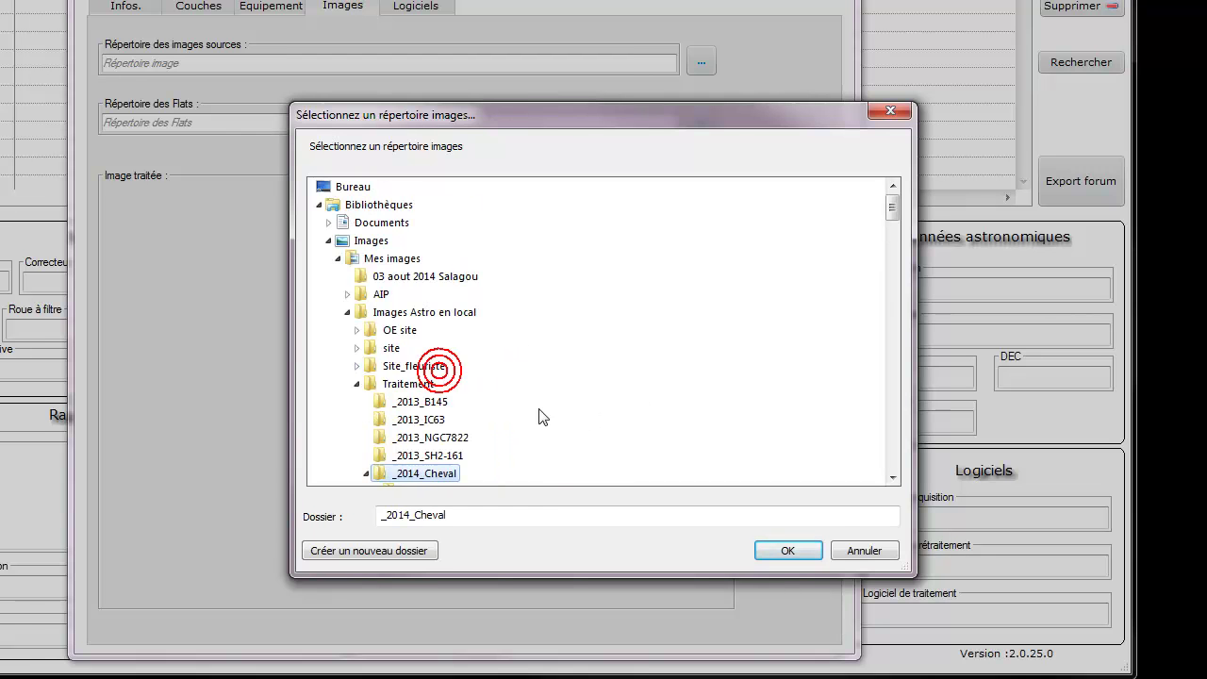
{"action": "left_click_drag", "start_coordinate": [896, 204], "coordinate": [894, 217]}
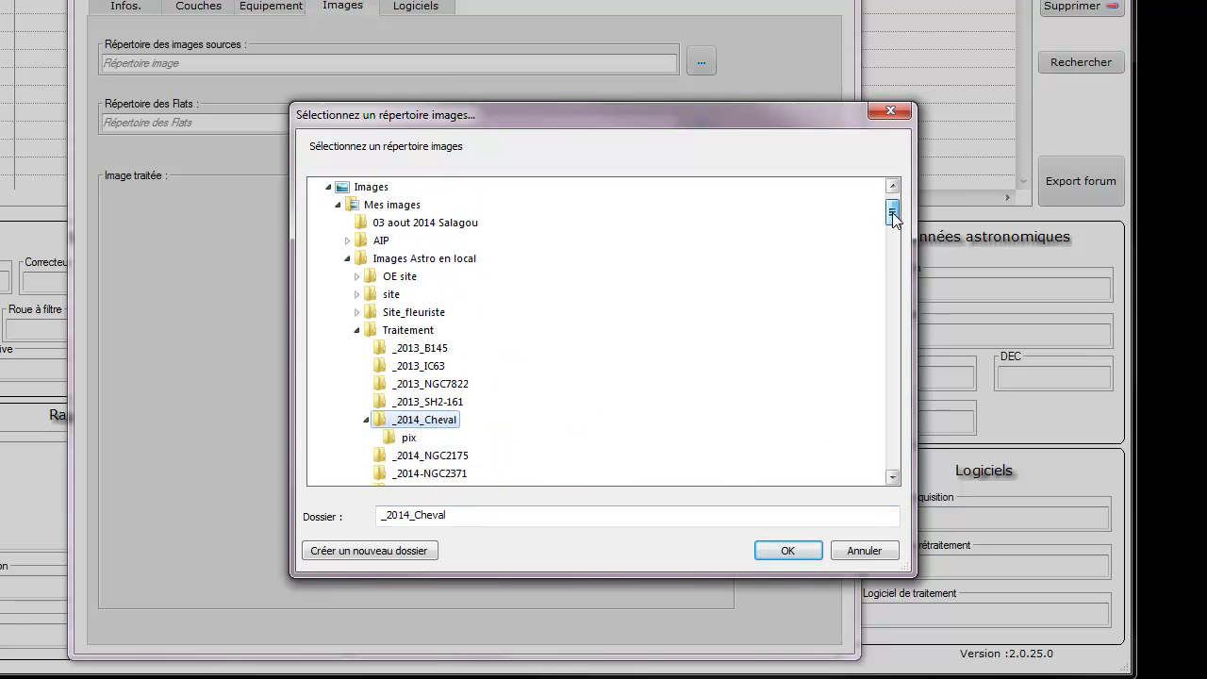
{"action": "left_click", "coordinate": [798, 555]}
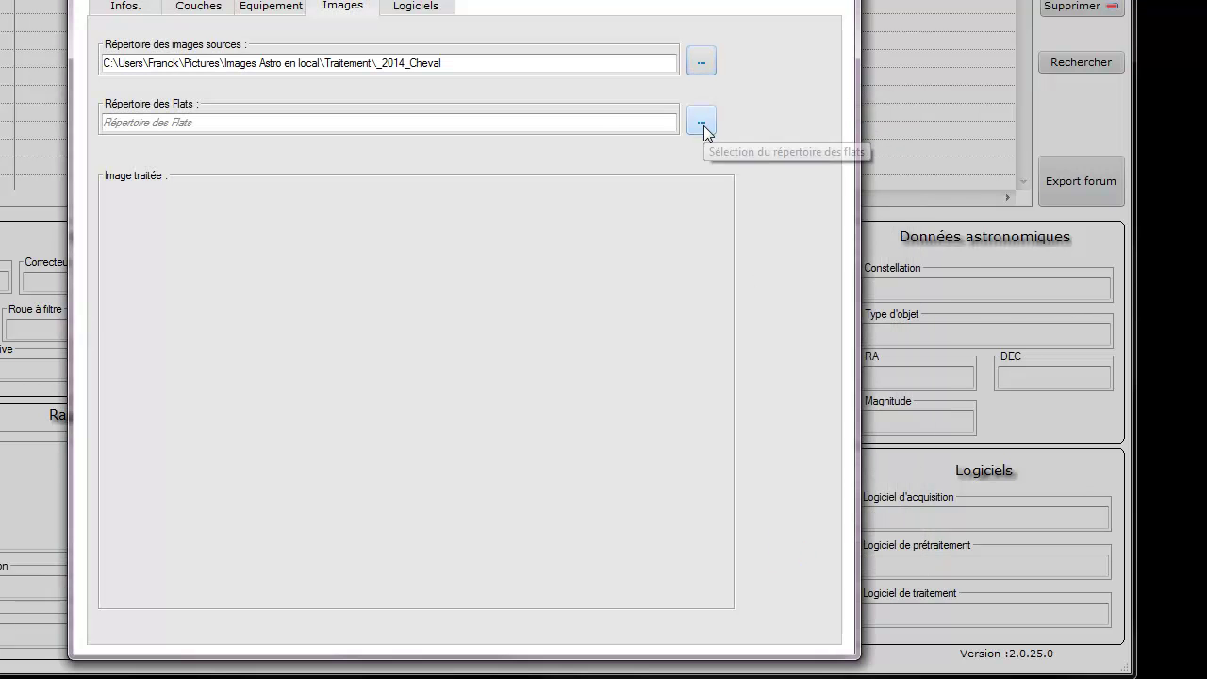
Set the flats directory to the pix subfolder of Images Astro en local\Traitement\_2014_Cheval.
{"action": "left_click", "coordinate": [705, 130]}
{"action": "left_click", "coordinate": [380, 206]}
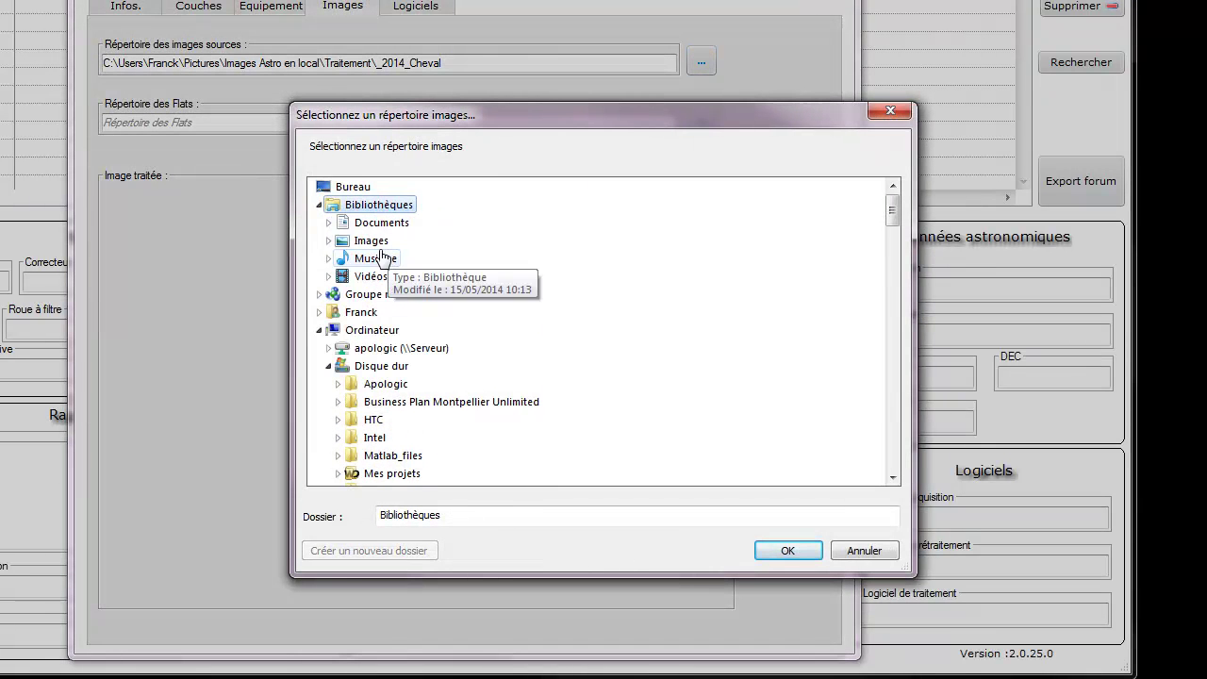
{"action": "left_click", "coordinate": [339, 241]}
{"action": "left_click", "coordinate": [442, 277]}
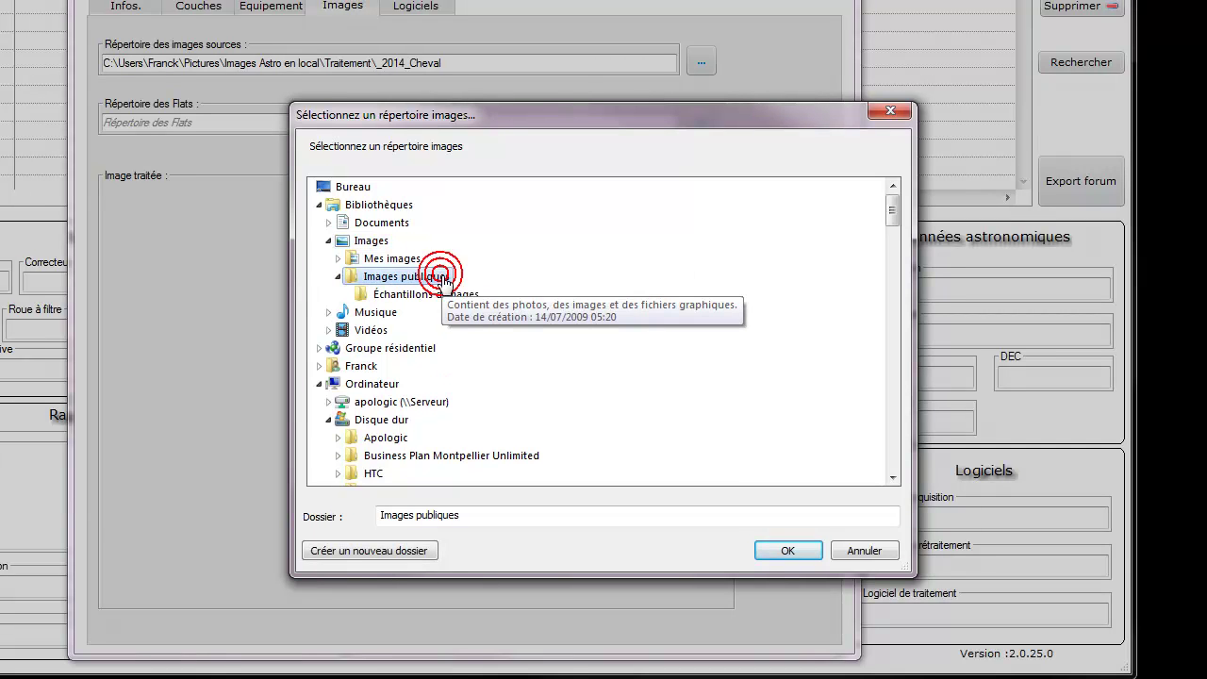
{"action": "left_click", "coordinate": [396, 259]}
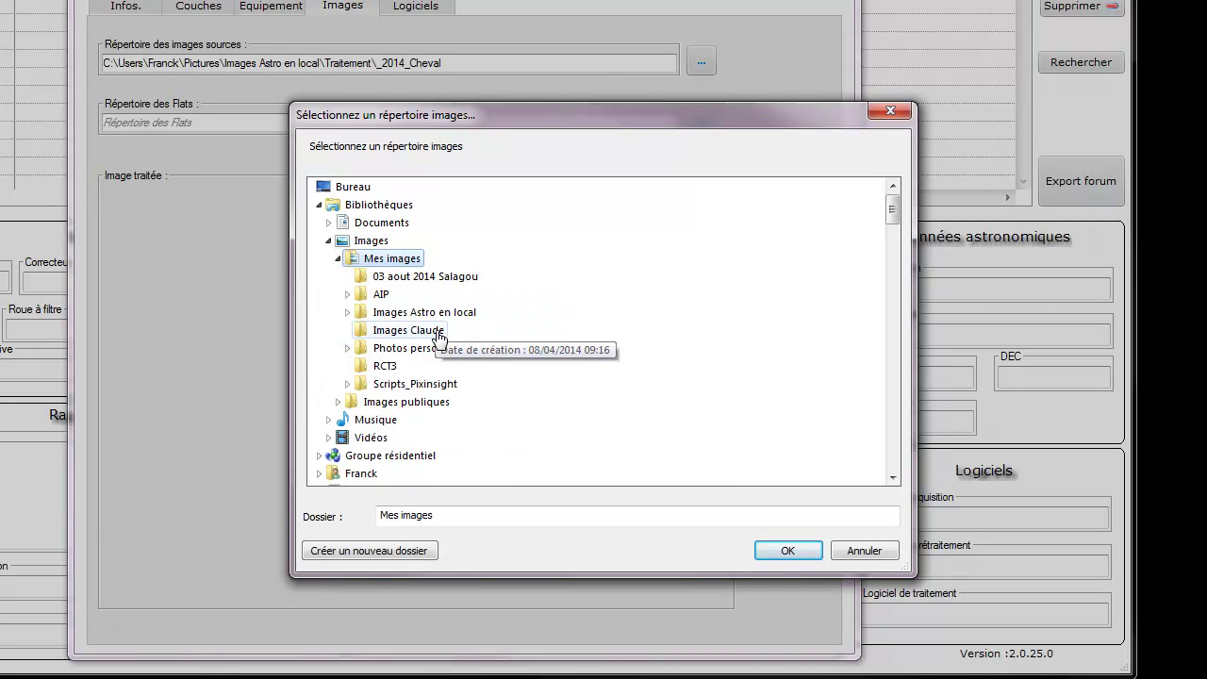
{"action": "left_click", "coordinate": [431, 317]}
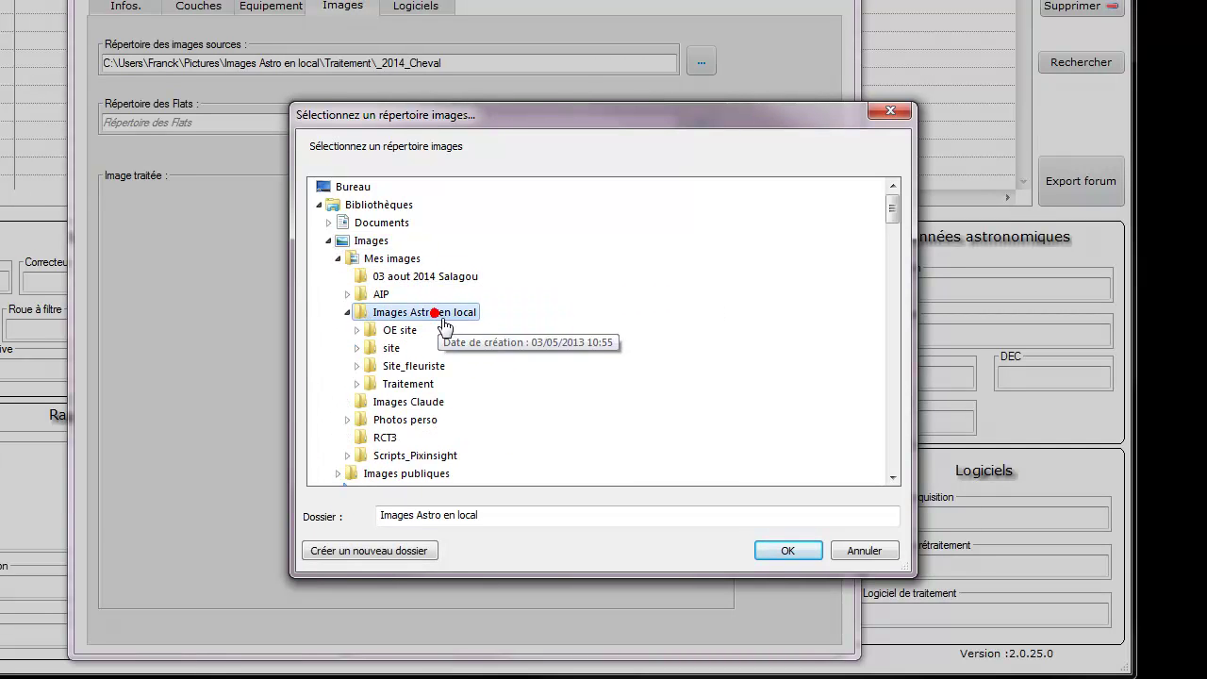
{"action": "left_click", "coordinate": [409, 384]}
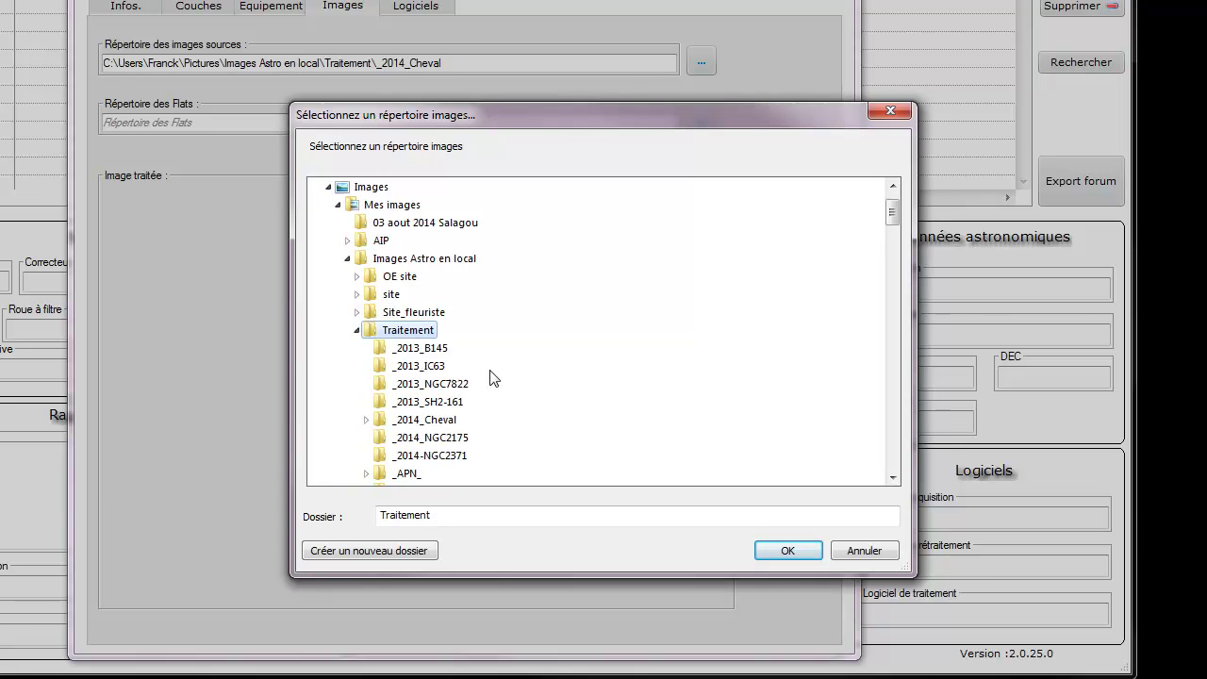
{"action": "left_click", "coordinate": [436, 370]}
{"action": "left_click", "coordinate": [454, 433]}
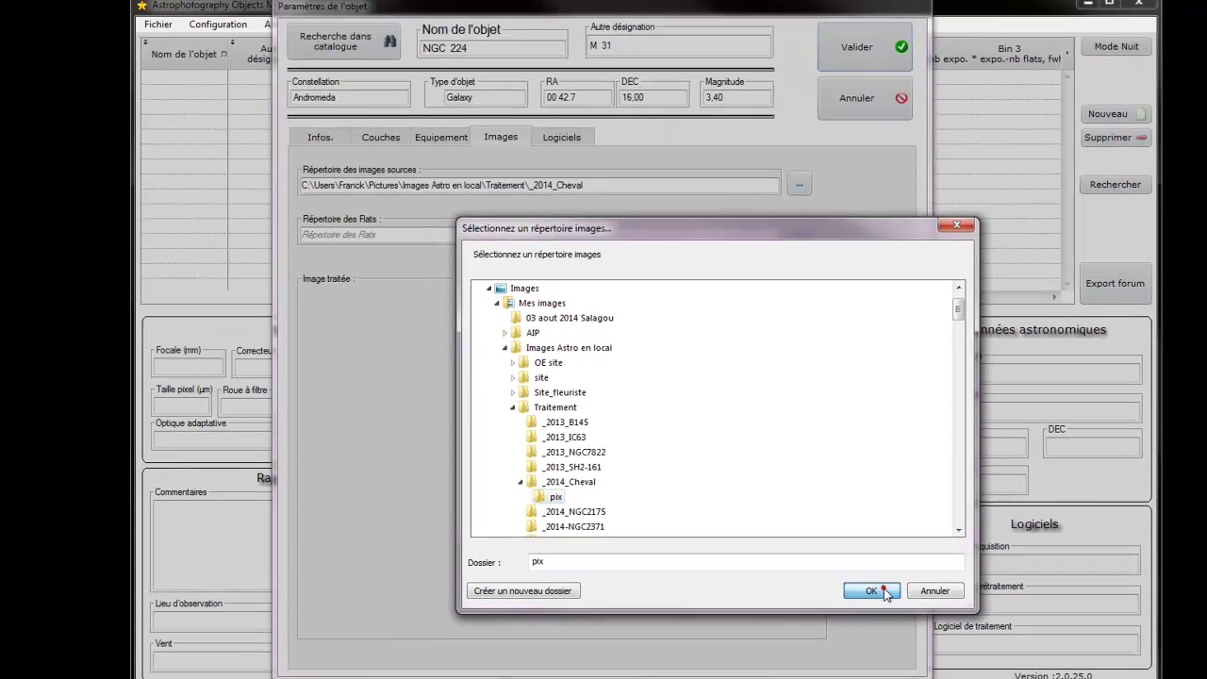
{"action": "left_click", "coordinate": [886, 593]}
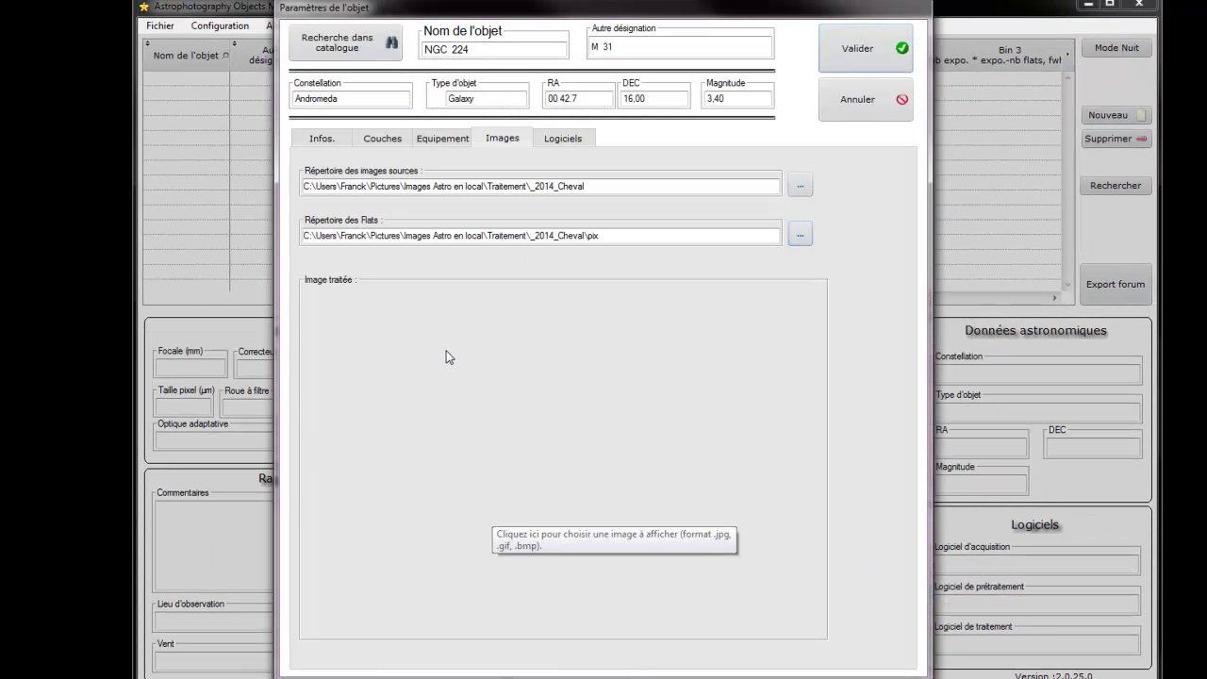
Load IC434-RCSTL-janv2014-HaRVB-1024 from the pix folder as the record's processed image.
{"action": "left_click", "coordinate": [556, 381]}
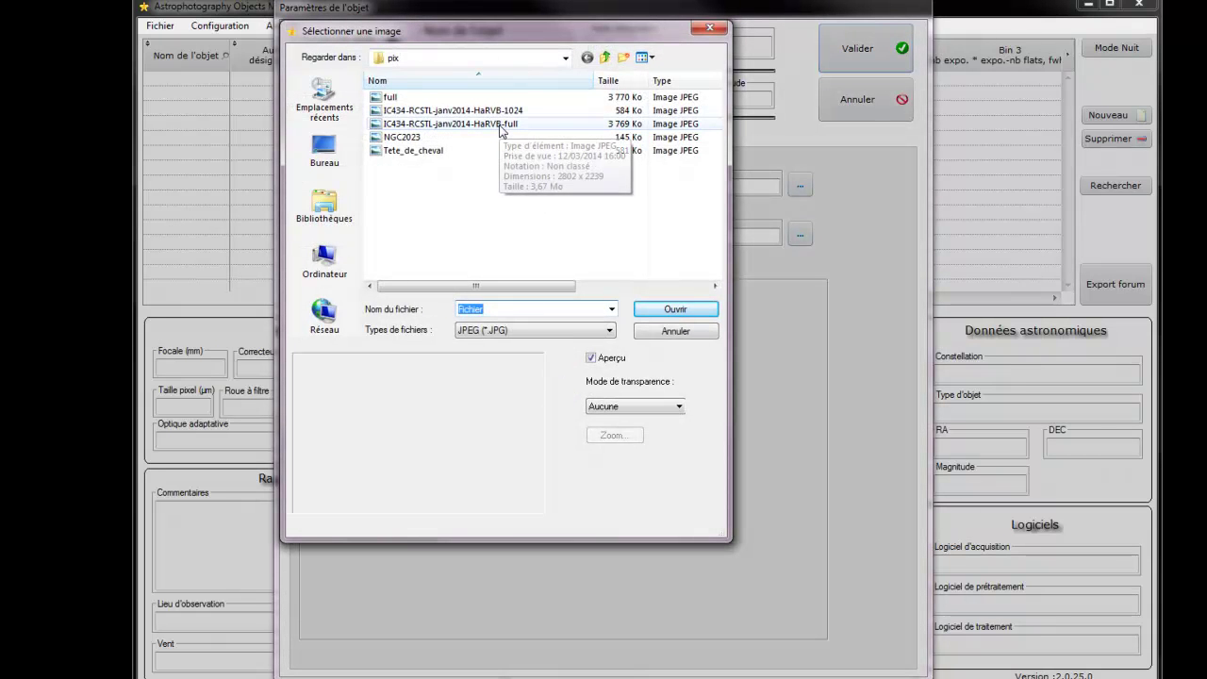
{"action": "left_click", "coordinate": [502, 110]}
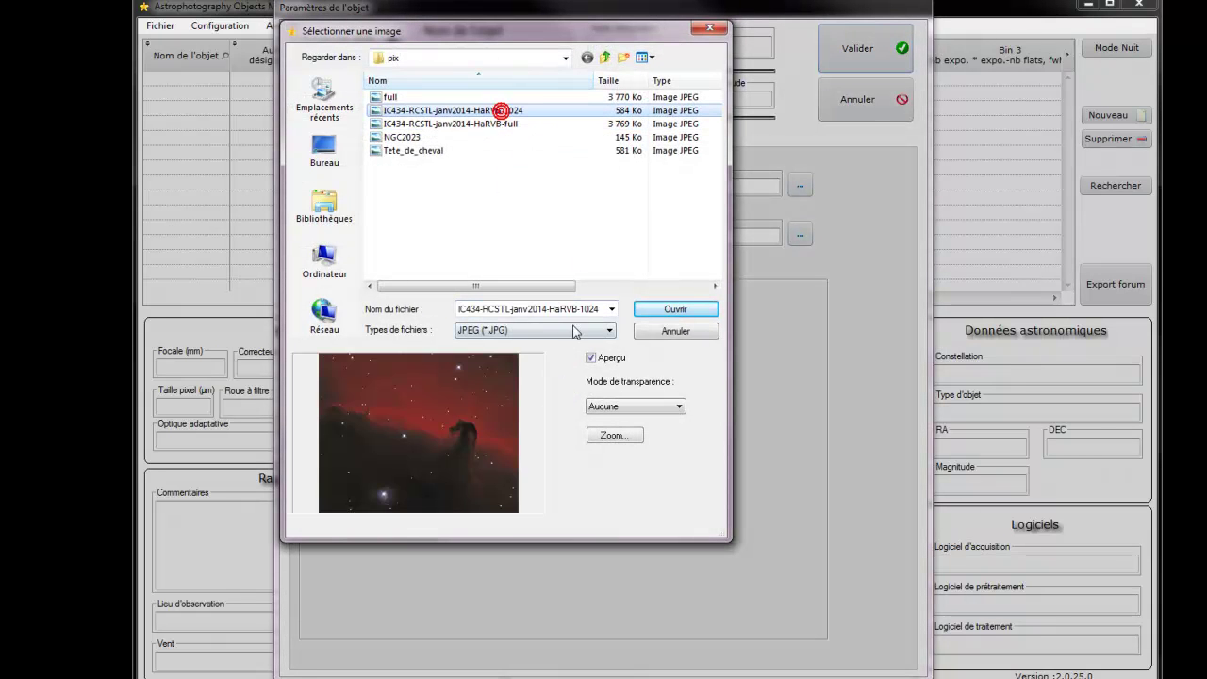
{"action": "left_click", "coordinate": [668, 311]}
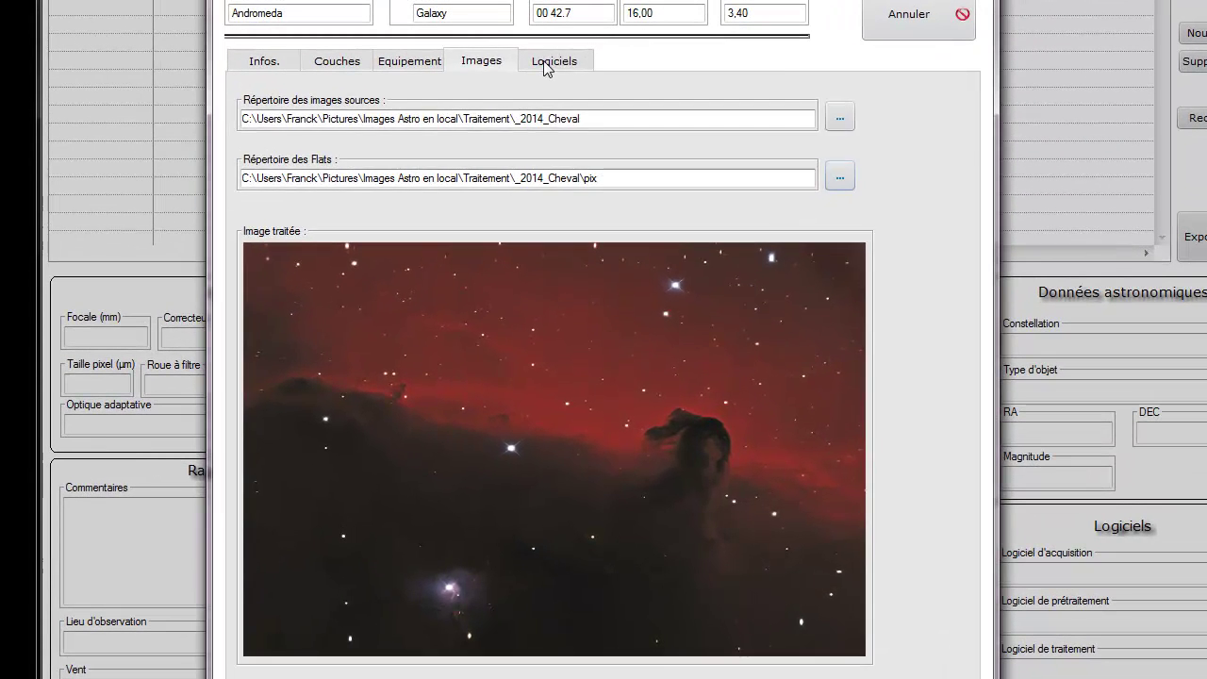
Select only MaximDL as the acquisition software for the record.
{"action": "left_click", "coordinate": [557, 141]}
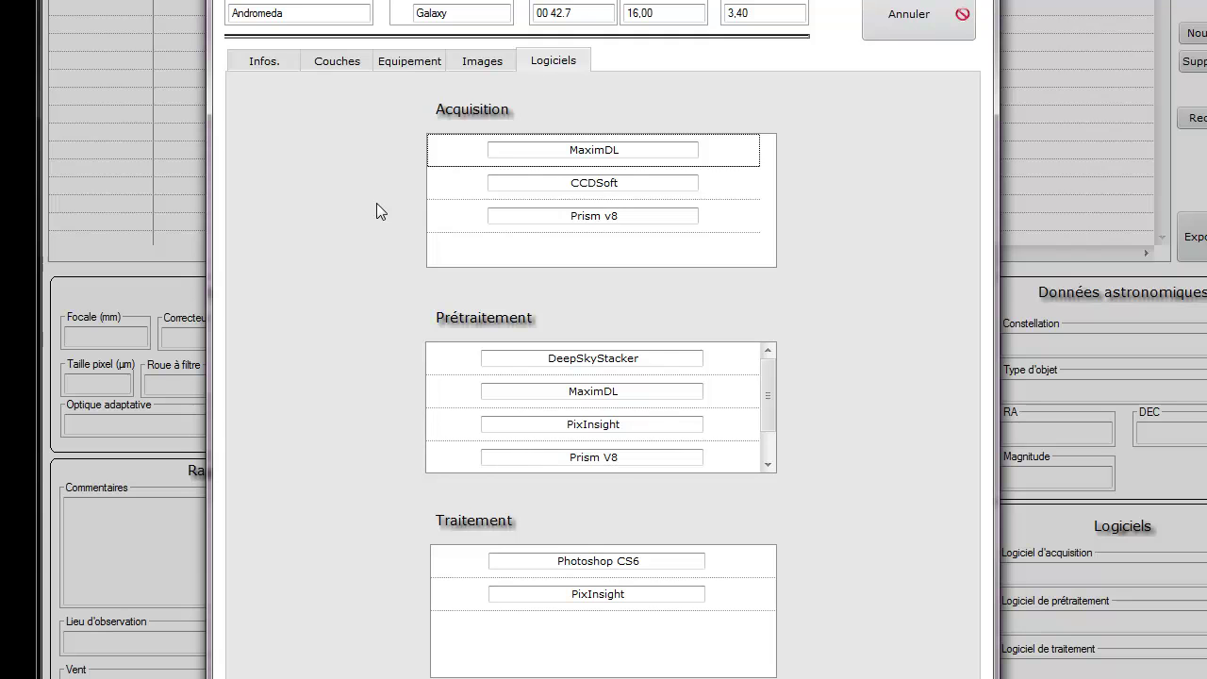
{"action": "left_click", "coordinate": [451, 158]}
{"action": "left_click", "coordinate": [456, 185]}
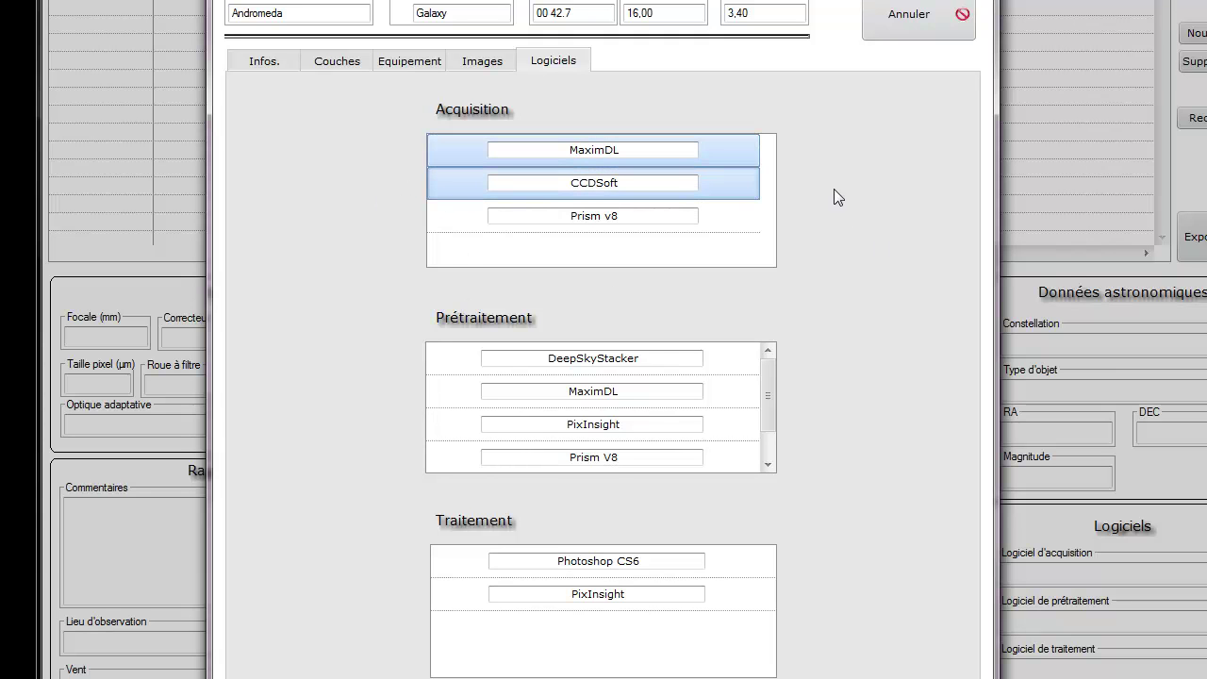
{"action": "left_click", "coordinate": [749, 186]}
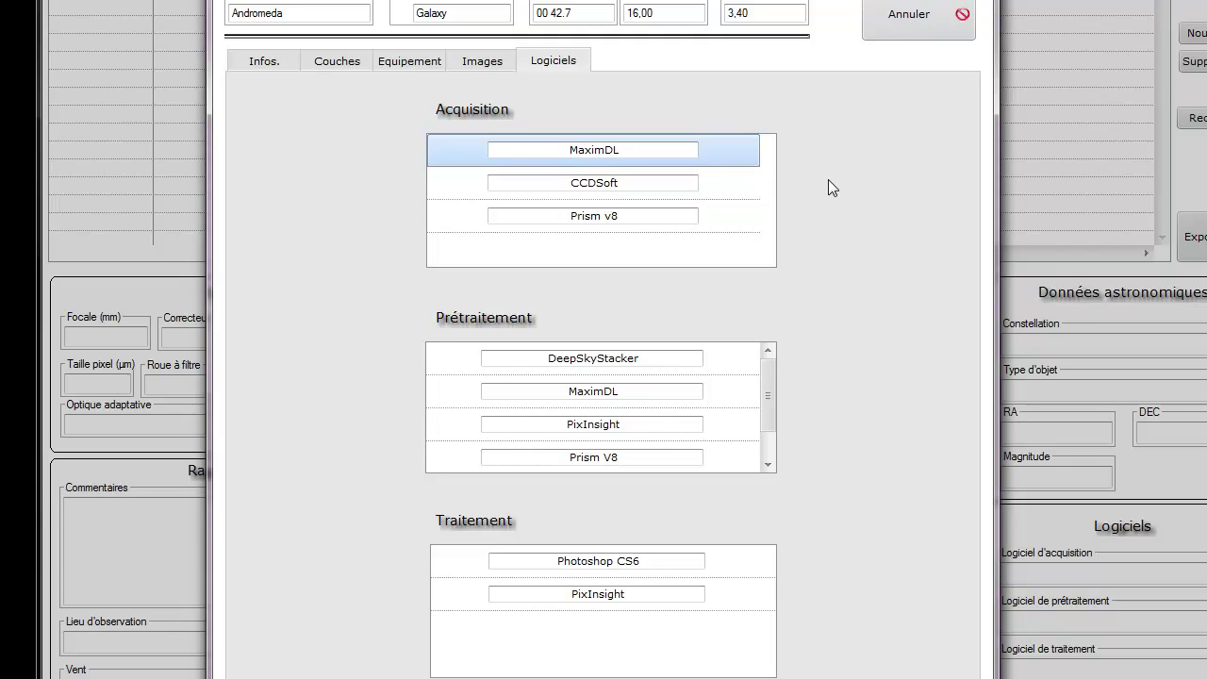
Select only PixInsight as the preprocessing software for the record.
{"action": "left_click_drag", "start_coordinate": [768, 411], "coordinate": [767, 387]}
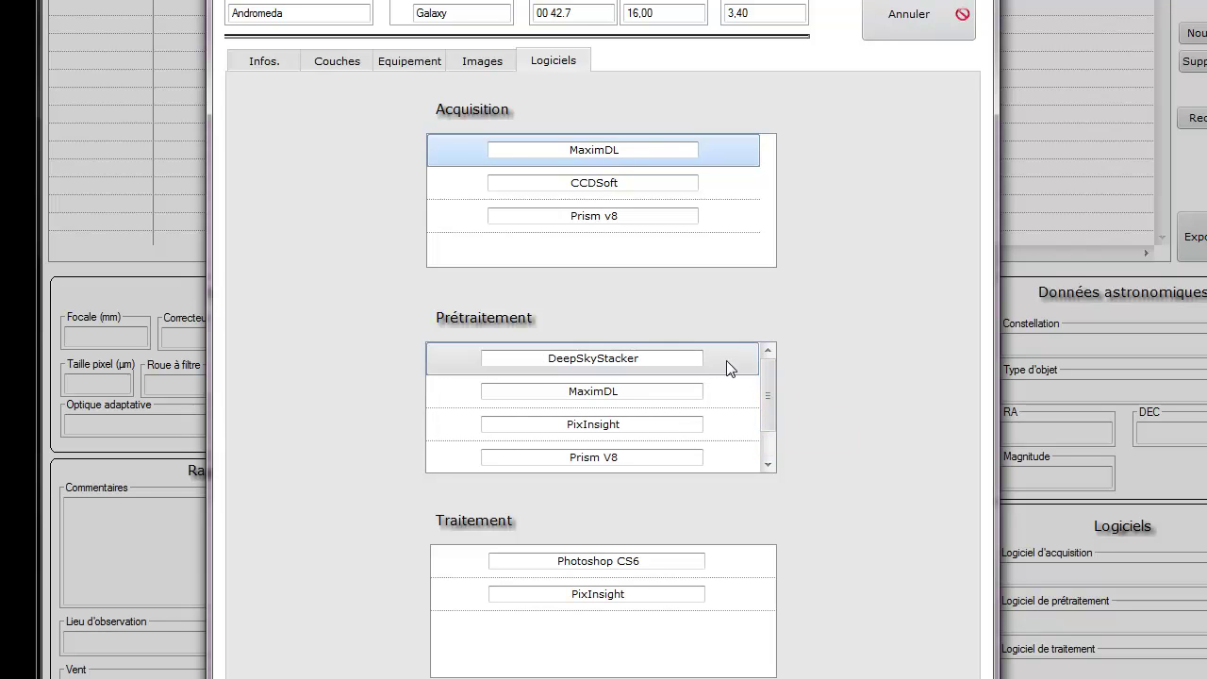
{"action": "left_click", "coordinate": [452, 368]}
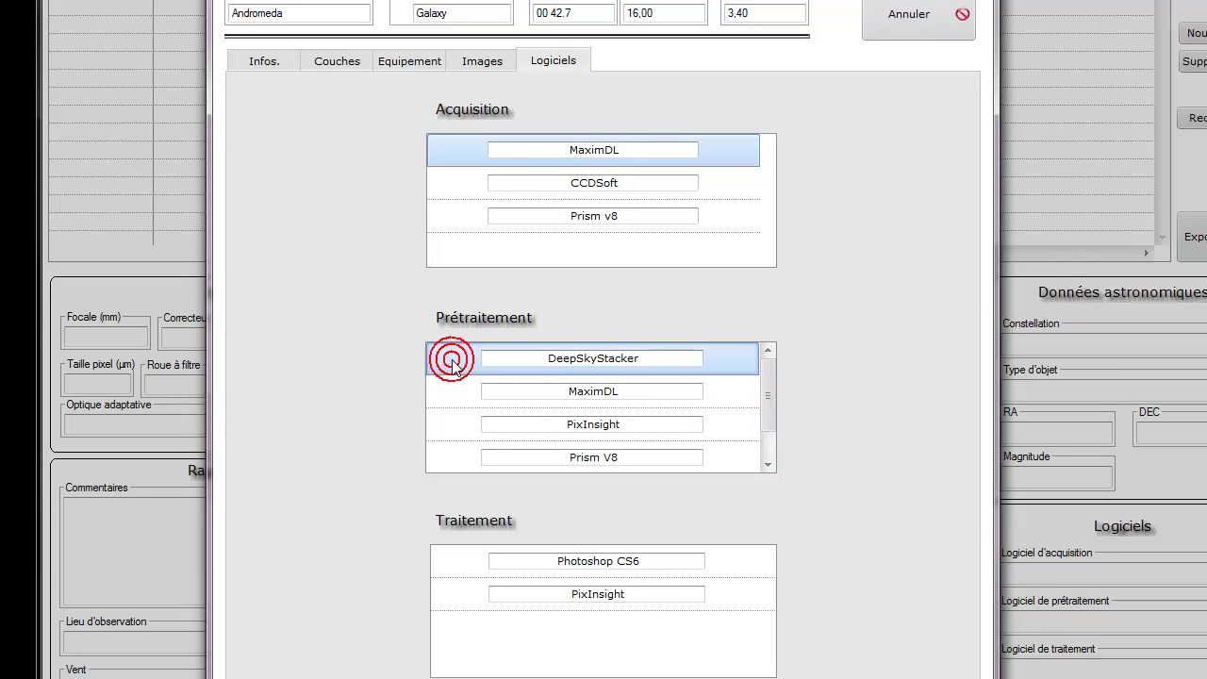
{"action": "left_click", "coordinate": [456, 416]}
{"action": "left_click", "coordinate": [454, 358]}
{"action": "scroll", "coordinate": [837, 490], "scroll_direction": "down", "scroll_amount": 1}
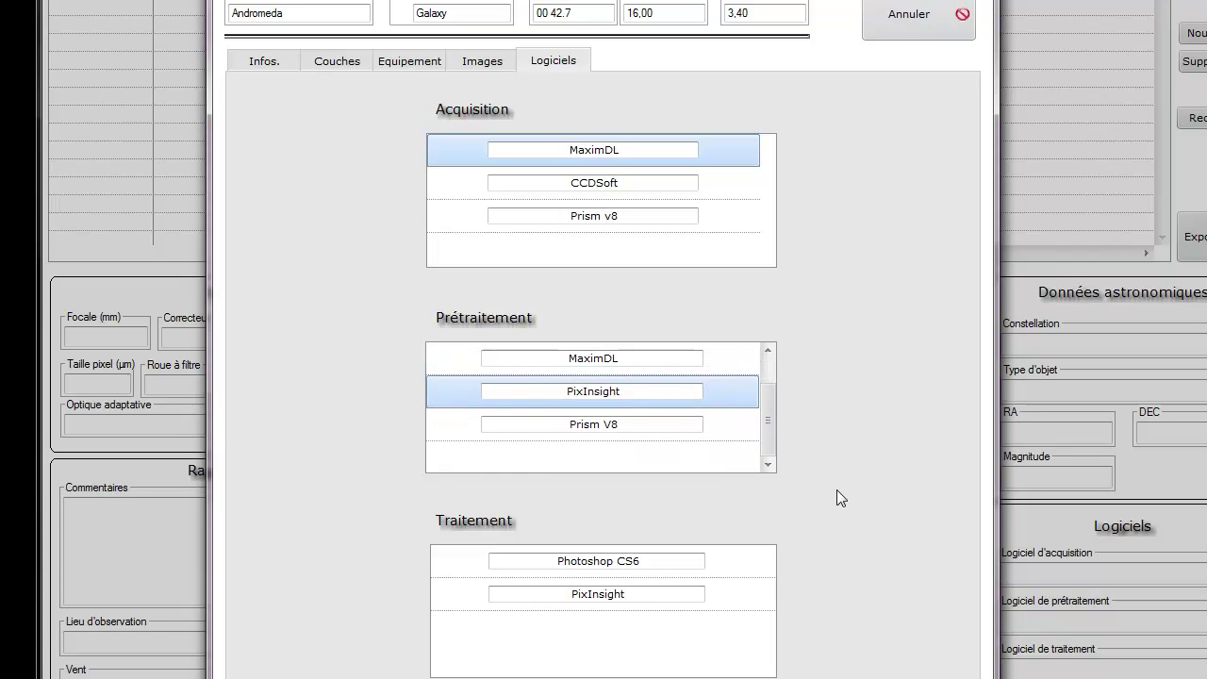
Select Photoshop CS6 and PixInsight as processing software and validate the NGC 224 record.
{"action": "left_click", "coordinate": [744, 570]}
{"action": "left_click", "coordinate": [744, 595]}
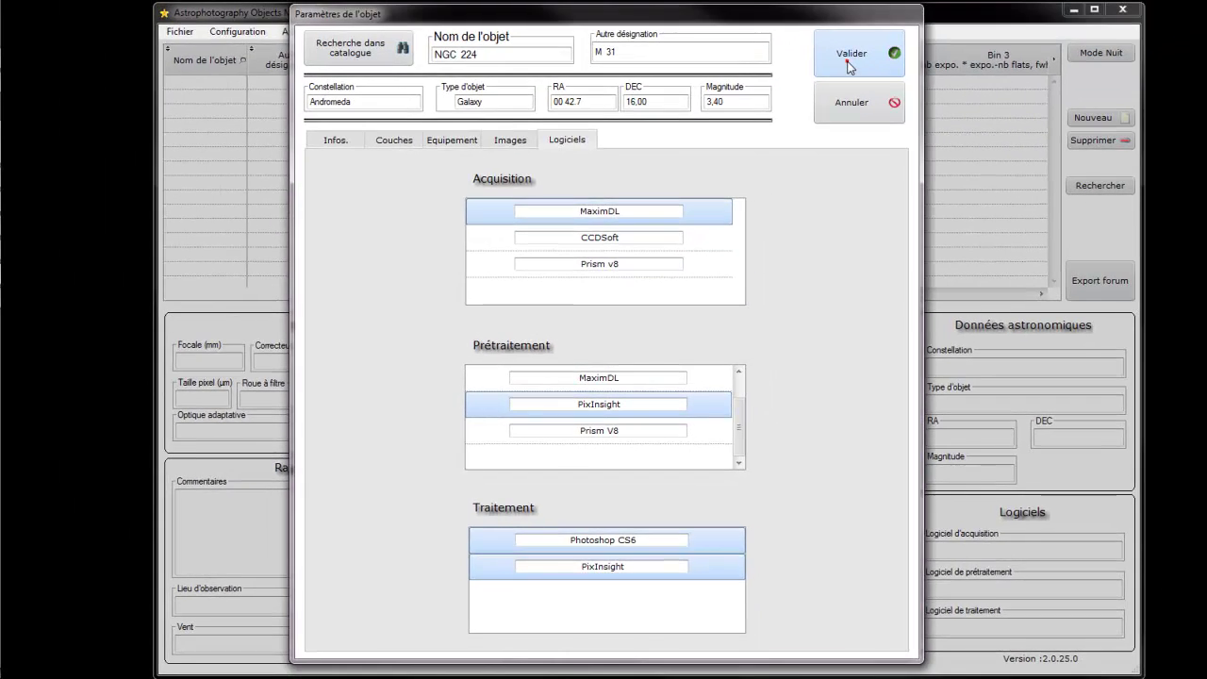
{"action": "left_click", "coordinate": [850, 65]}
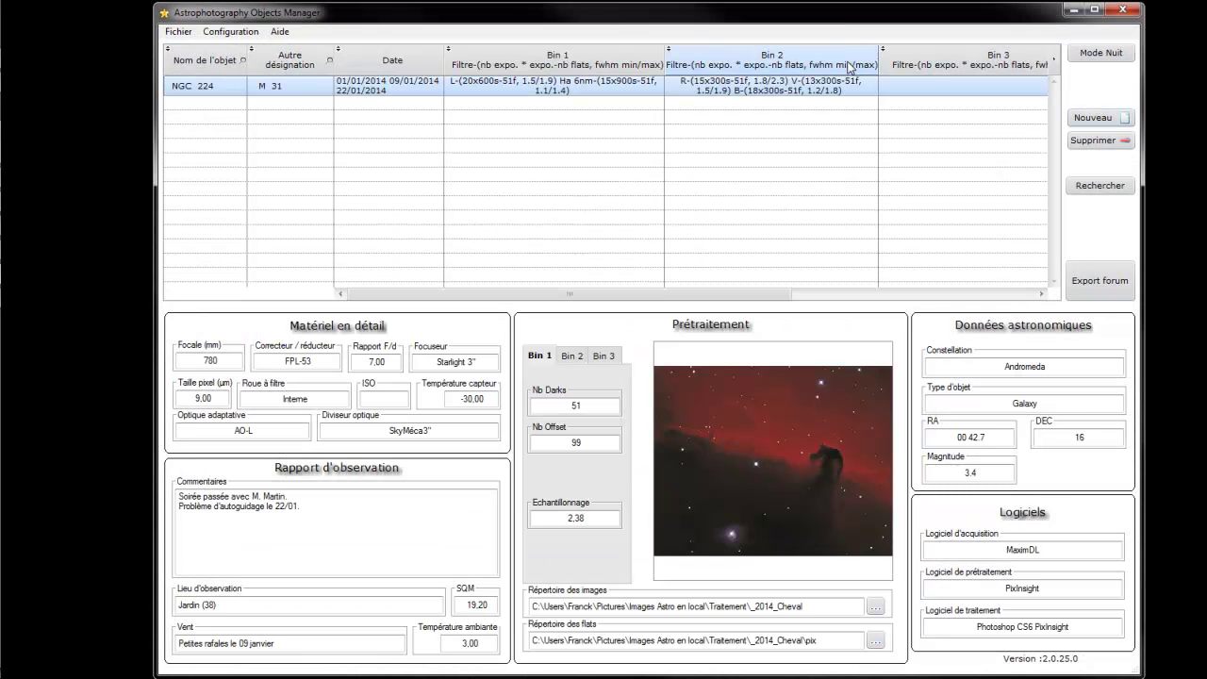
Maximize the window and examine the NGC 224 record across all columns of the object list, sorting it by Bin 3.
{"action": "left_click", "coordinate": [1095, 11]}
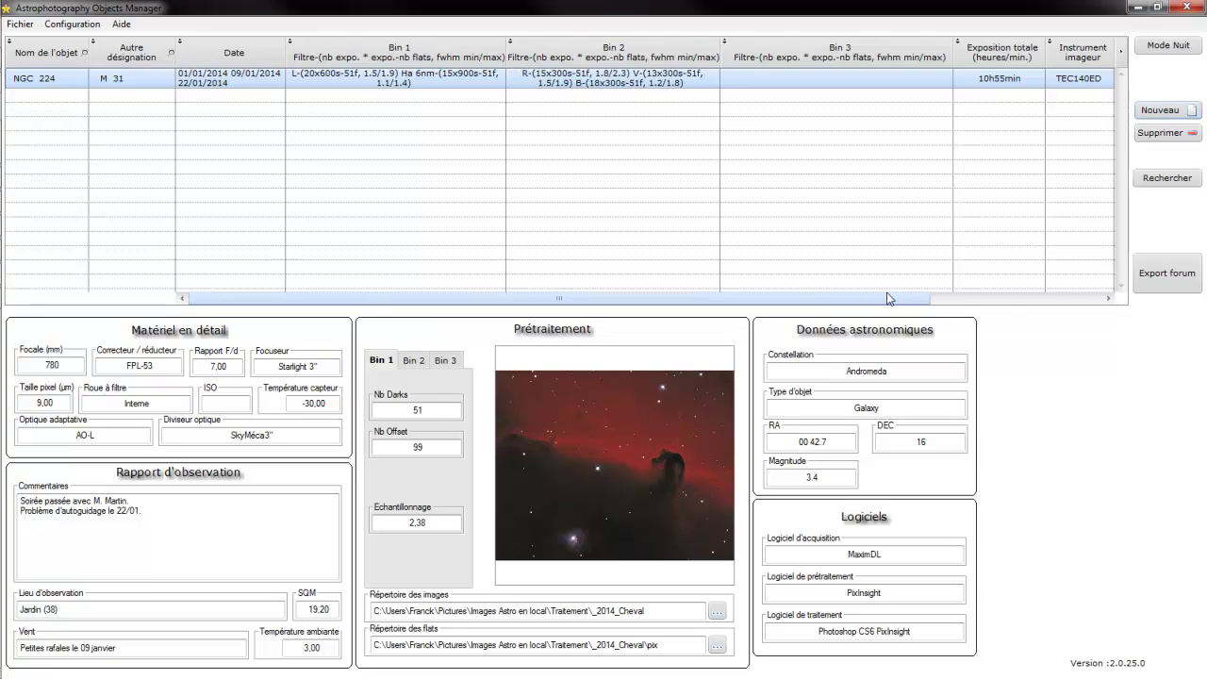
{"action": "left_click", "coordinate": [1033, 301]}
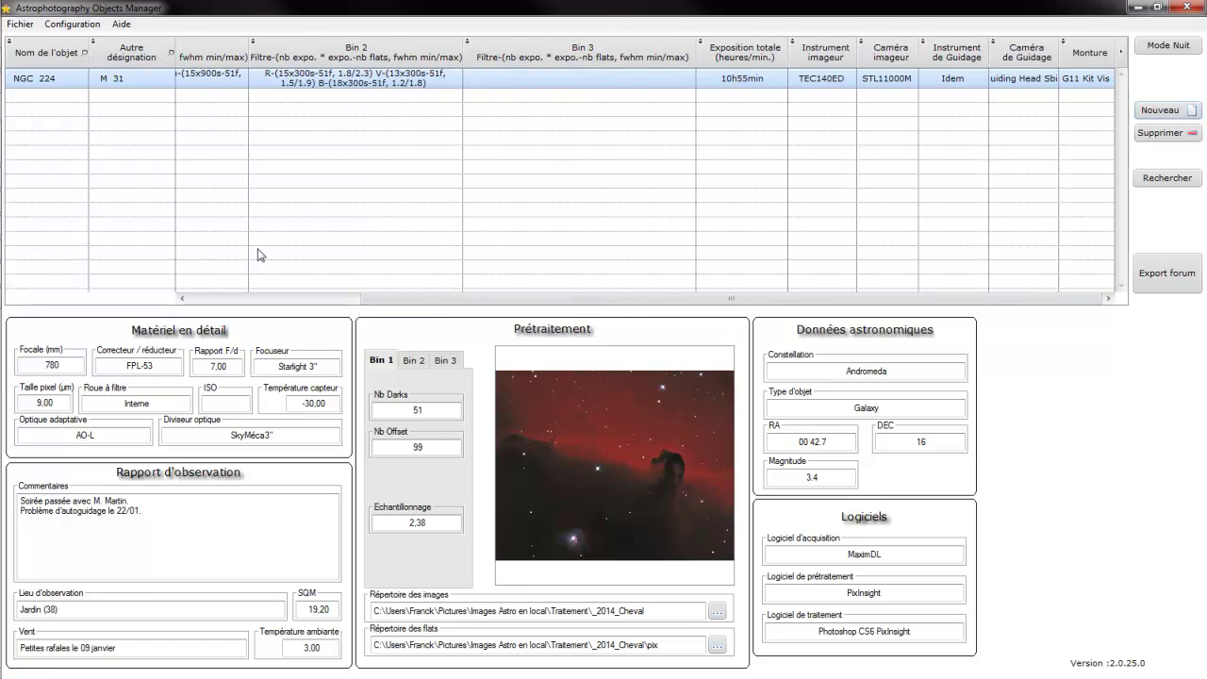
{"action": "left_click", "coordinate": [243, 301]}
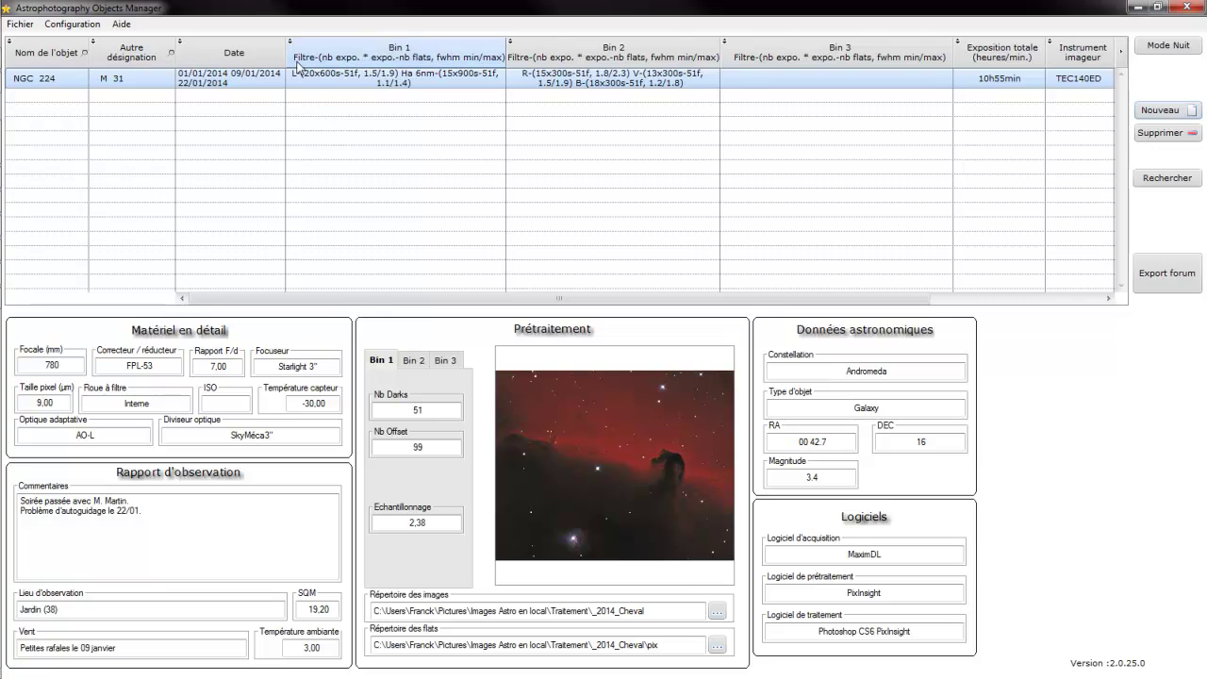
{"action": "left_click_drag", "start_coordinate": [296, 66], "coordinate": [553, 305]}
{"action": "left_click_drag", "start_coordinate": [896, 300], "coordinate": [609, 312]}
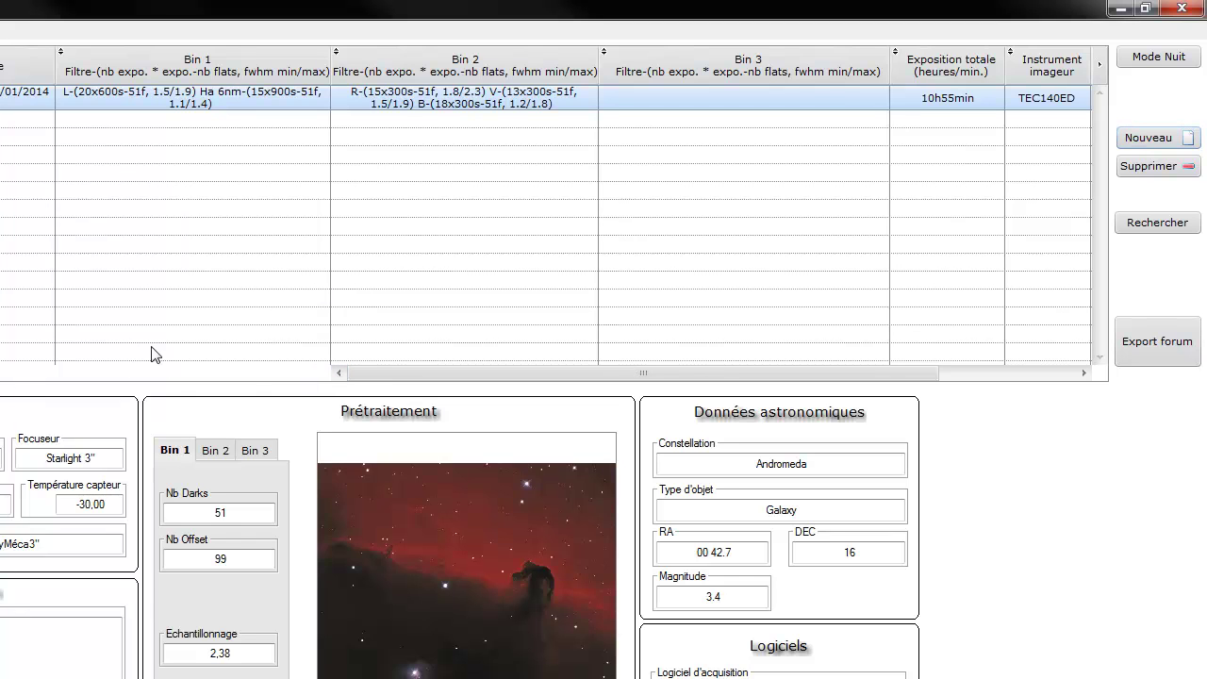
{"action": "left_click", "coordinate": [65, 83]}
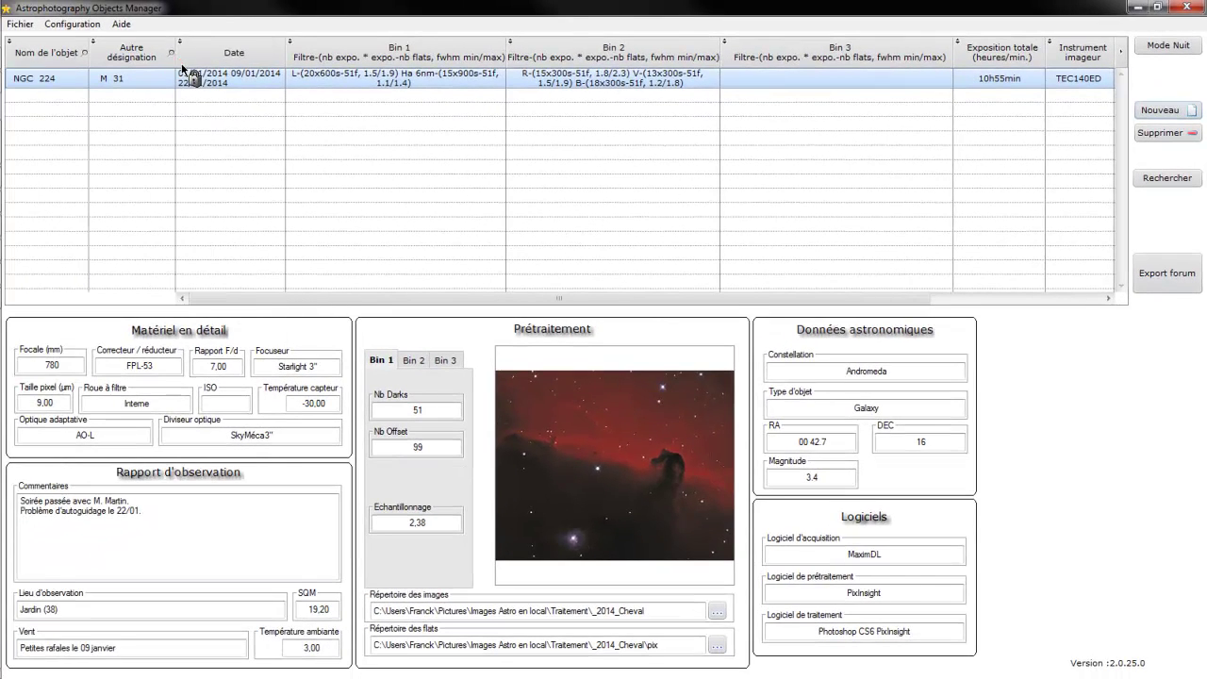
{"action": "left_click_drag", "start_coordinate": [348, 303], "coordinate": [172, 294]}
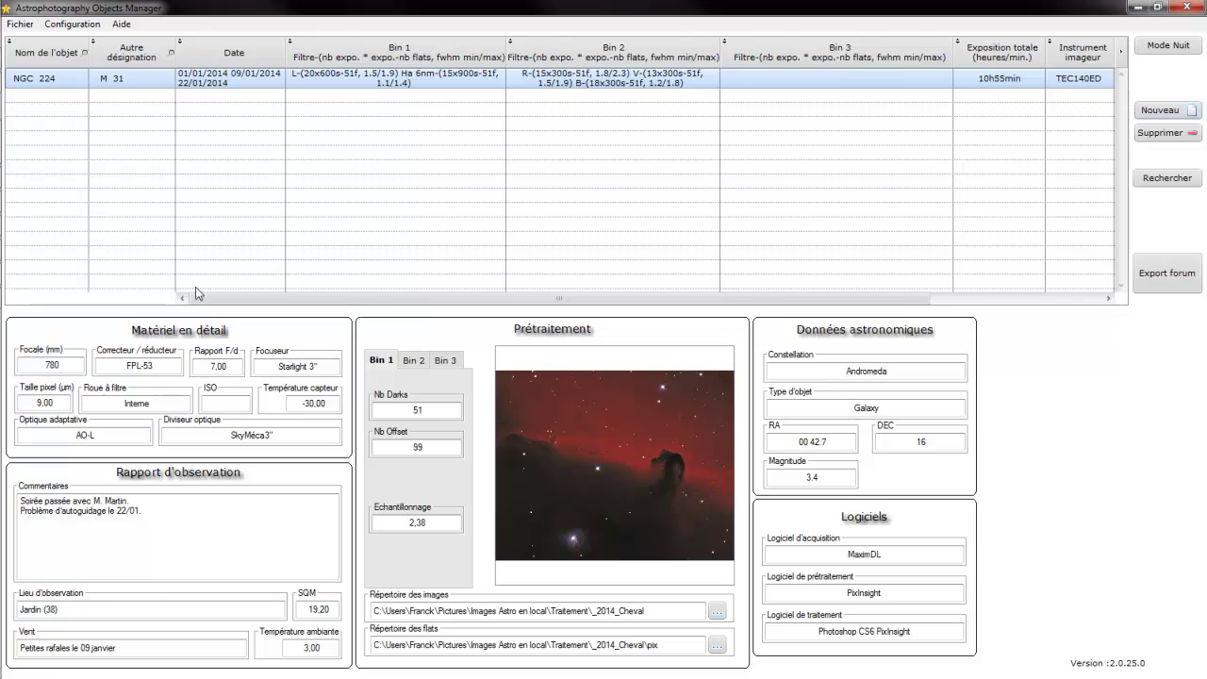
{"action": "left_click", "coordinate": [827, 106]}
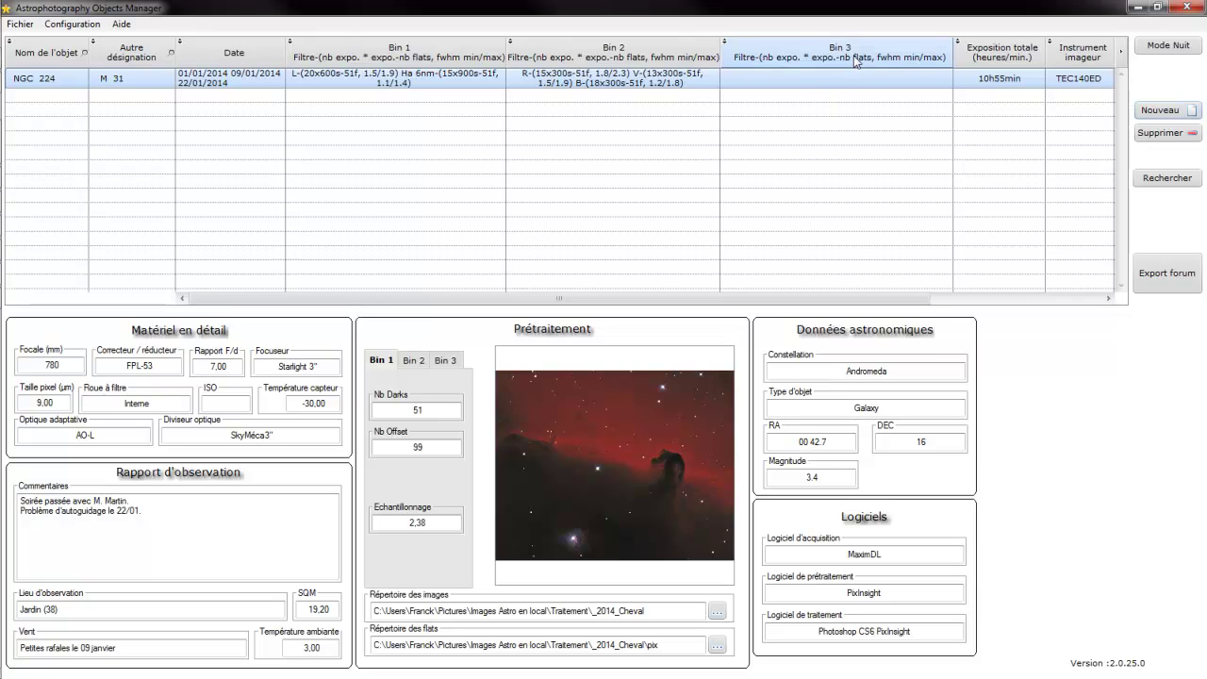
{"action": "left_click", "coordinate": [812, 59]}
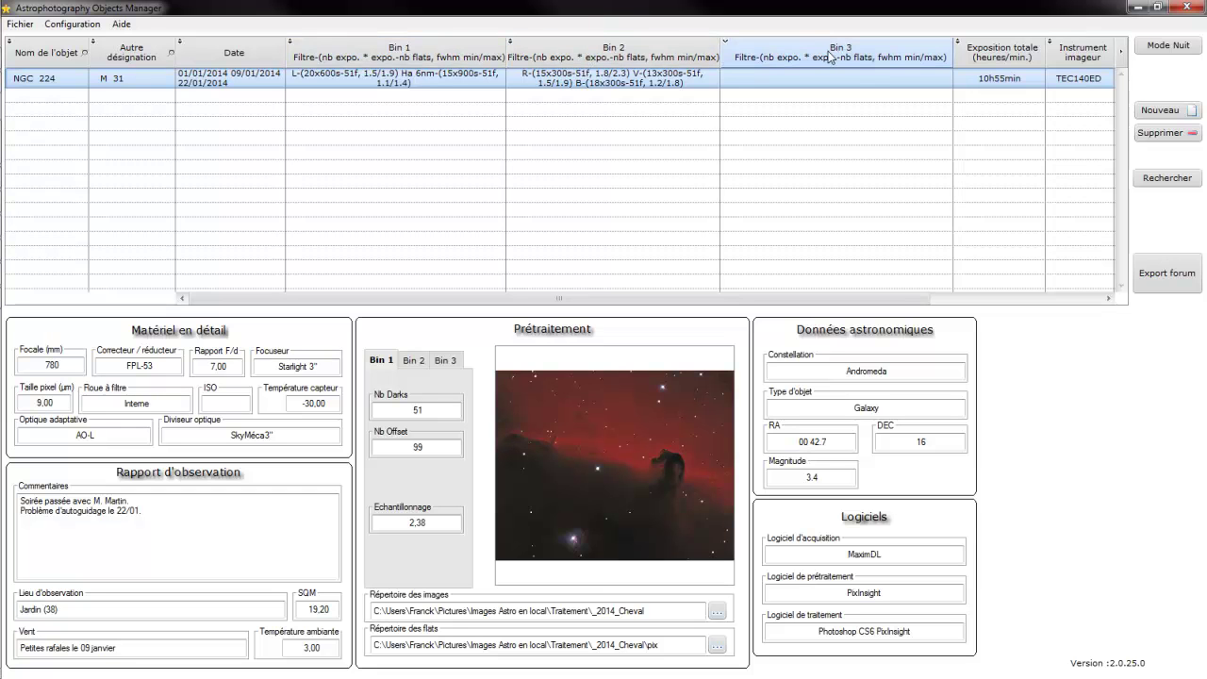
Hide the Bin 3 column from the object list.
{"action": "right_click", "coordinate": [744, 54]}
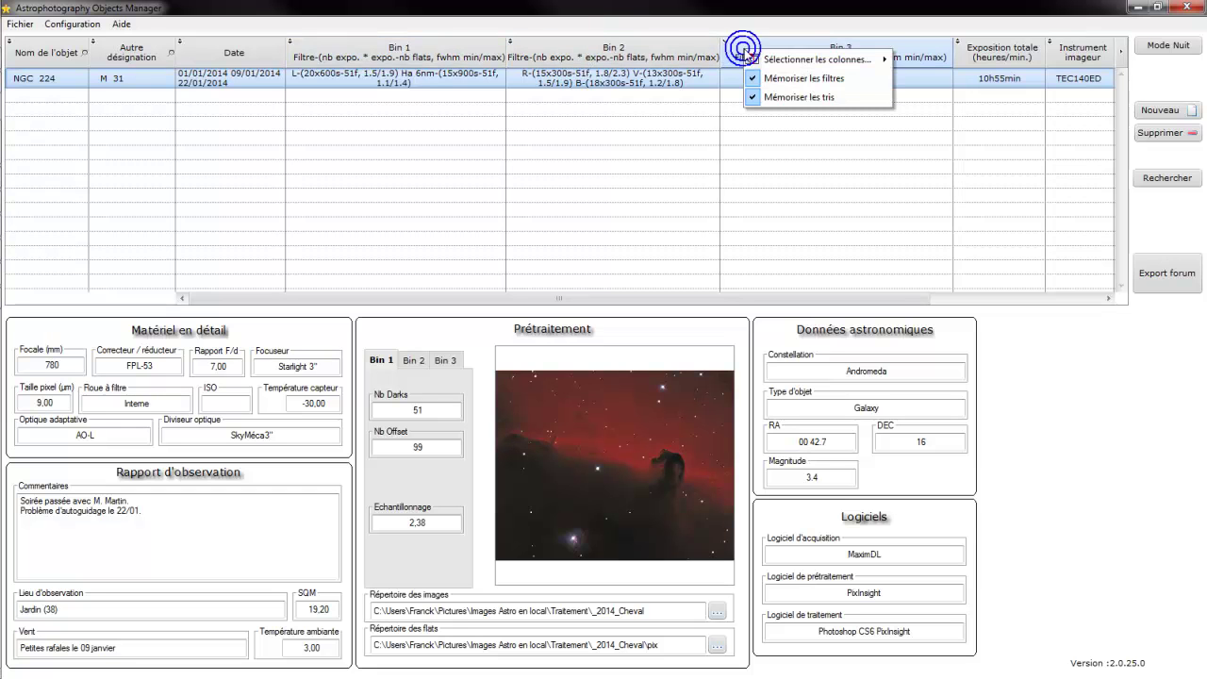
{"action": "mouse_move", "coordinate": [832, 68]}
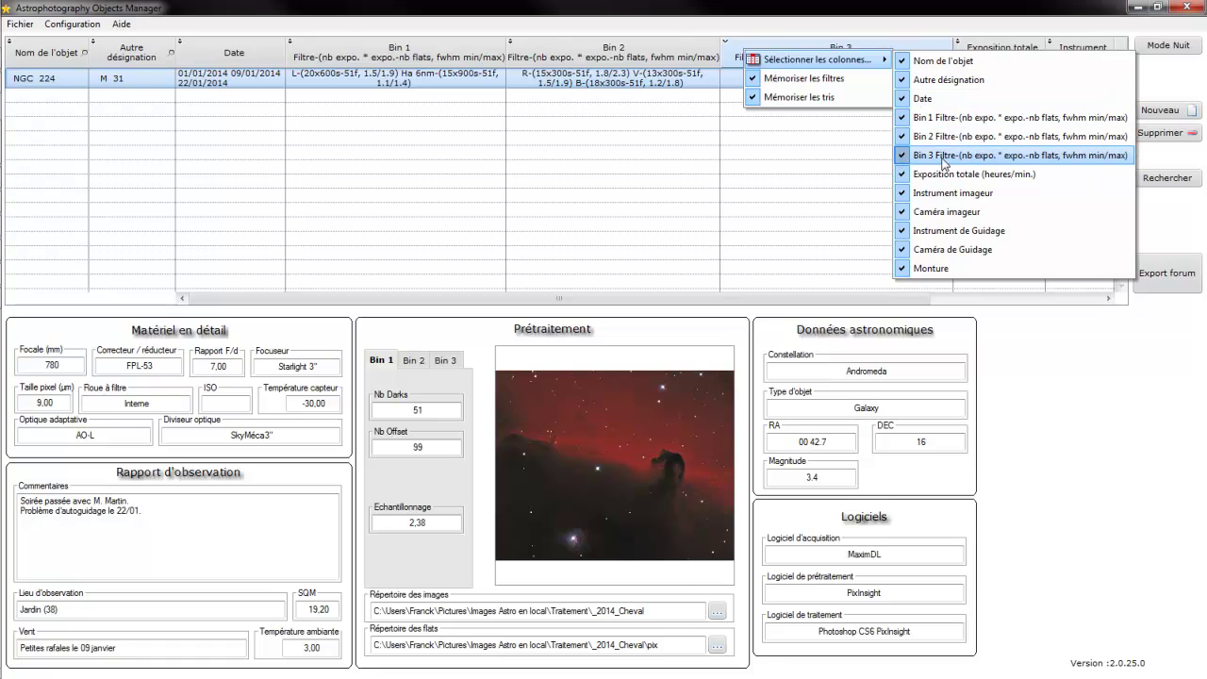
{"action": "left_click", "coordinate": [907, 162]}
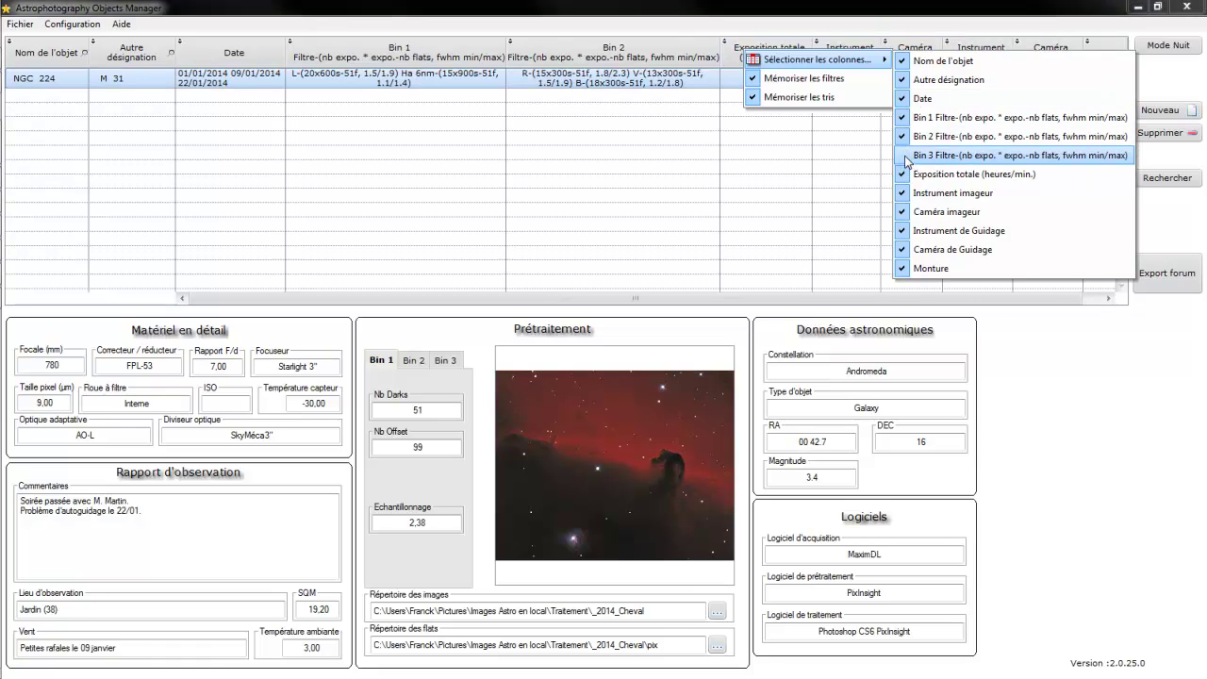
{"action": "left_click", "coordinate": [499, 209]}
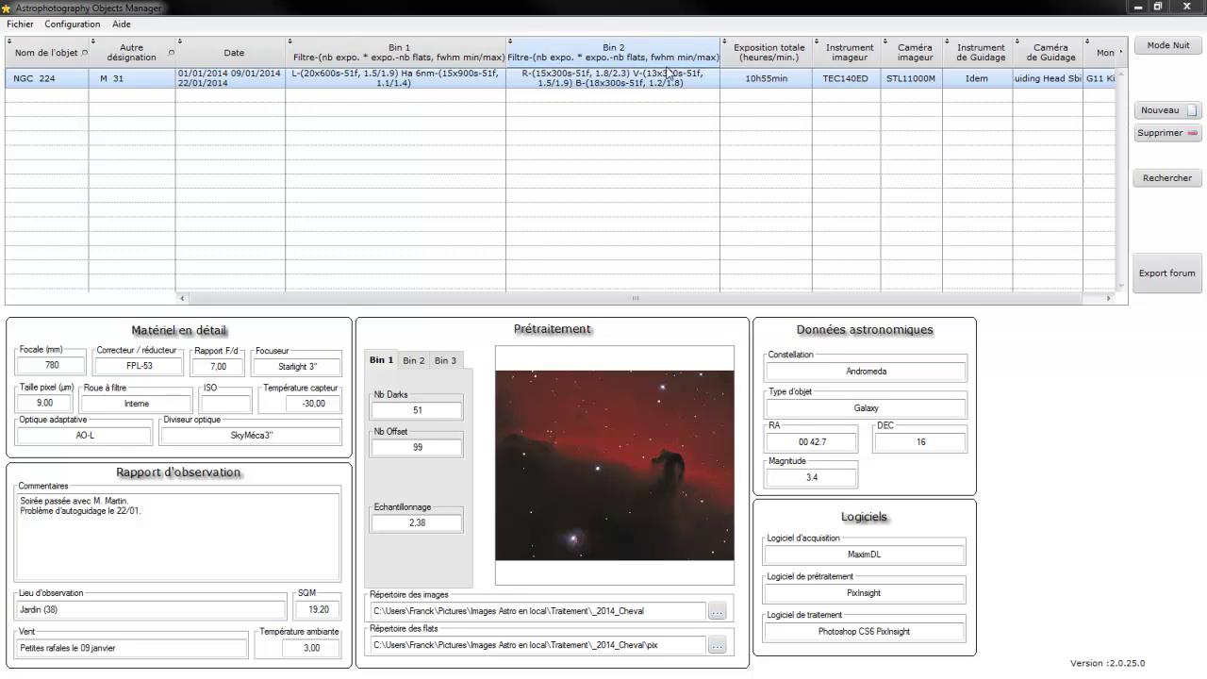
Display the Bin 3 column in the object list again.
{"action": "right_click", "coordinate": [771, 60]}
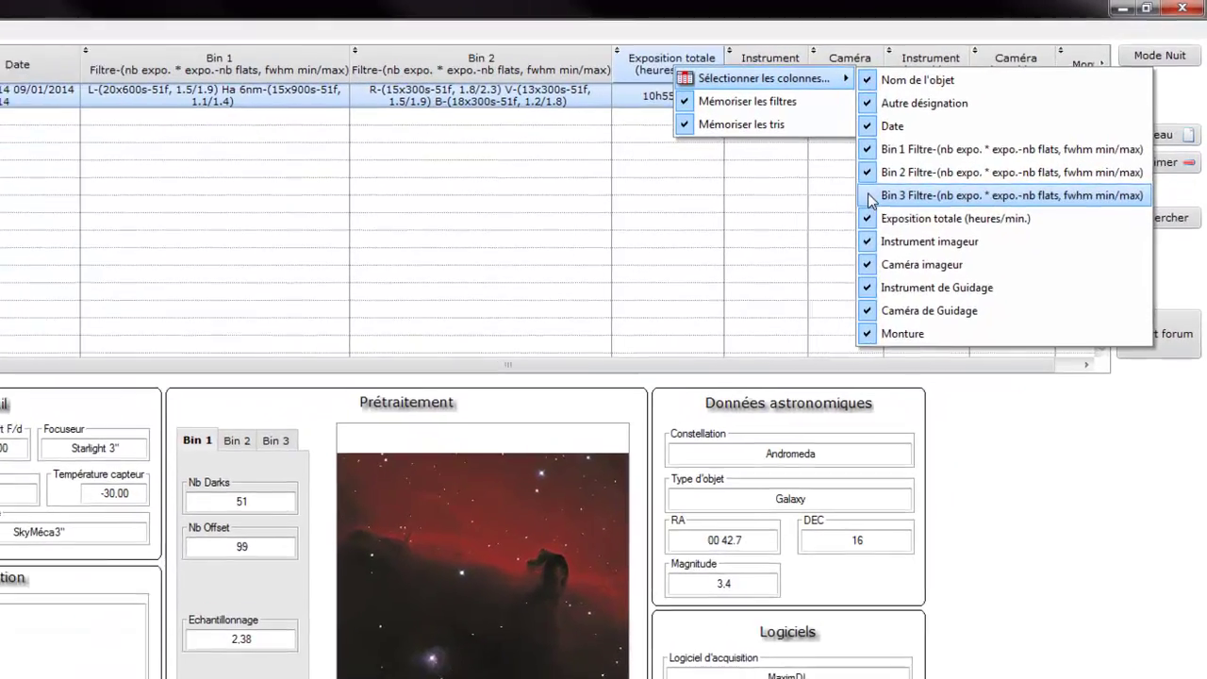
{"action": "left_click", "coordinate": [868, 196]}
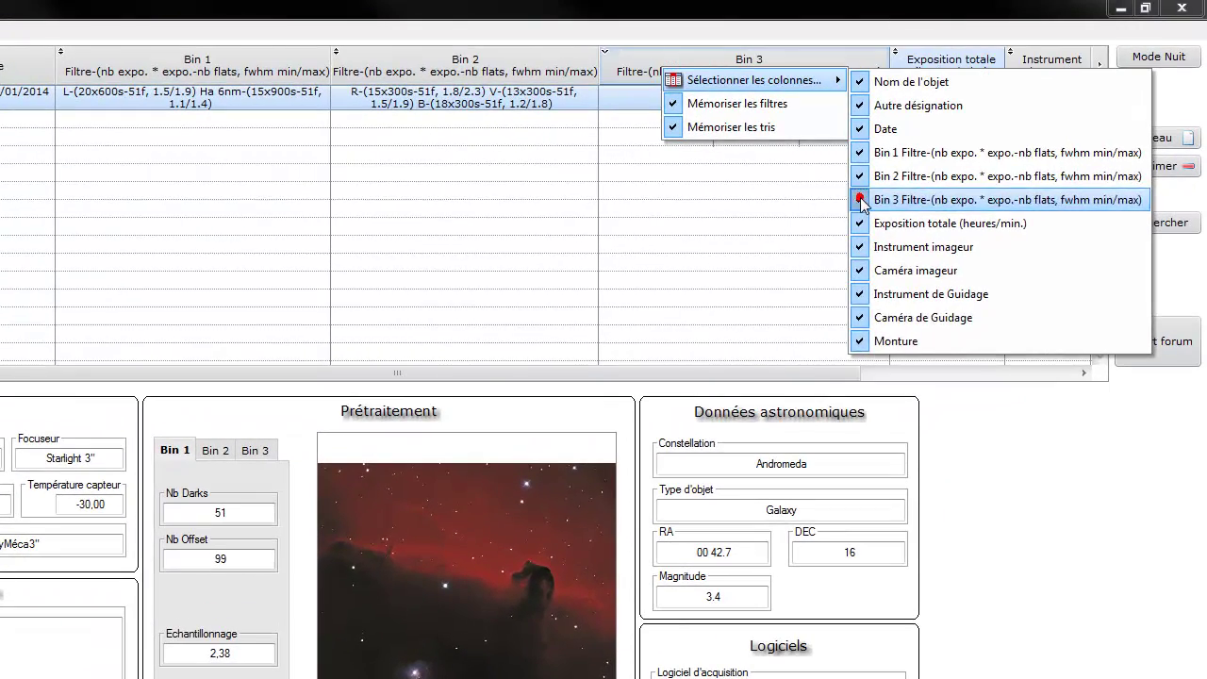
{"action": "left_click", "coordinate": [977, 445]}
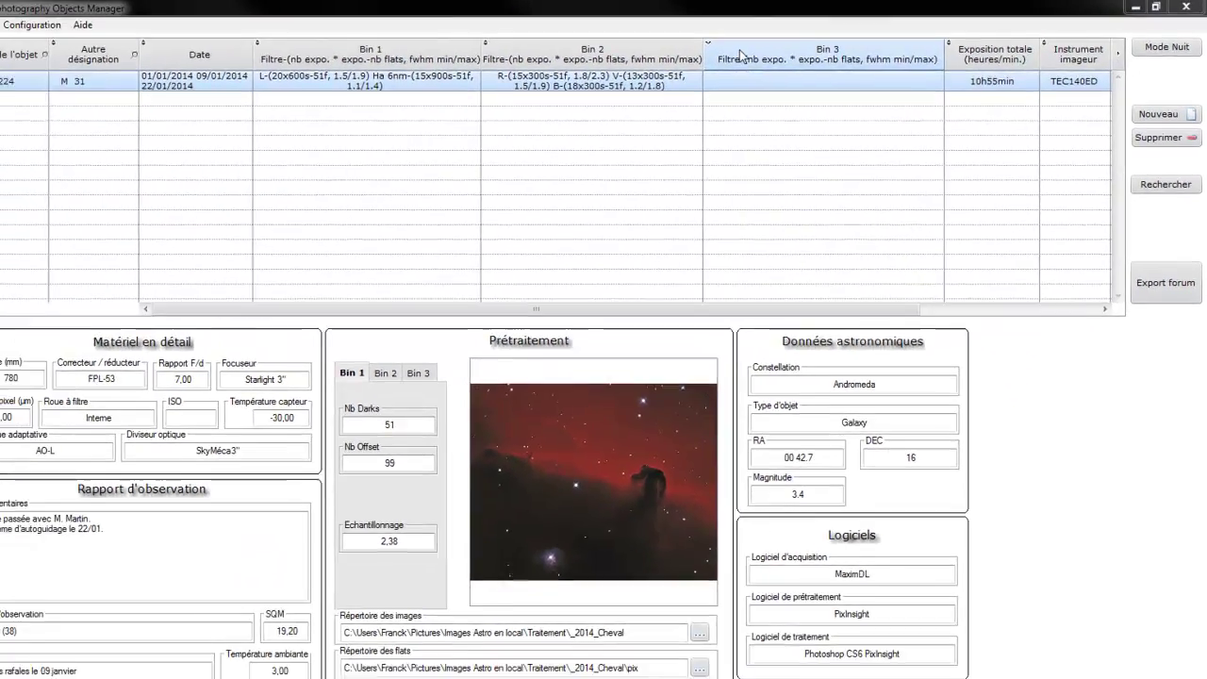
Remove the Bin 3 column from the displayed columns of the object list.
{"action": "right_click", "coordinate": [741, 57]}
{"action": "mouse_move", "coordinate": [754, 58]}
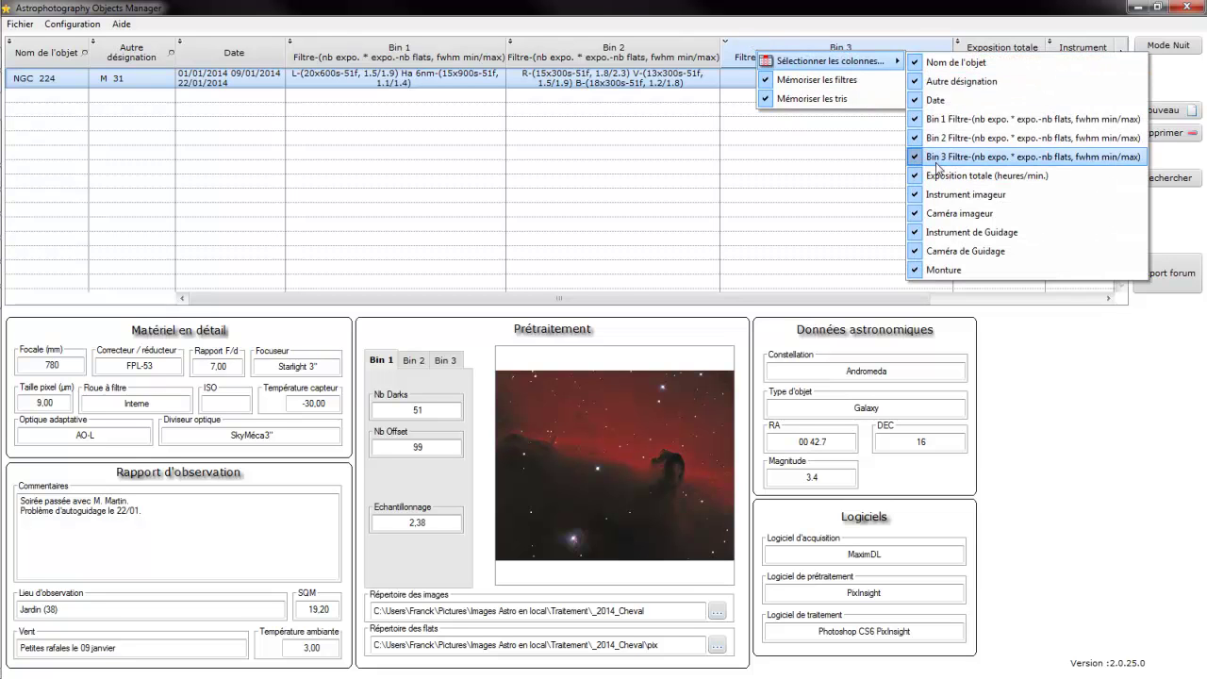
{"action": "left_click", "coordinate": [938, 157]}
{"action": "left_click", "coordinate": [1026, 382]}
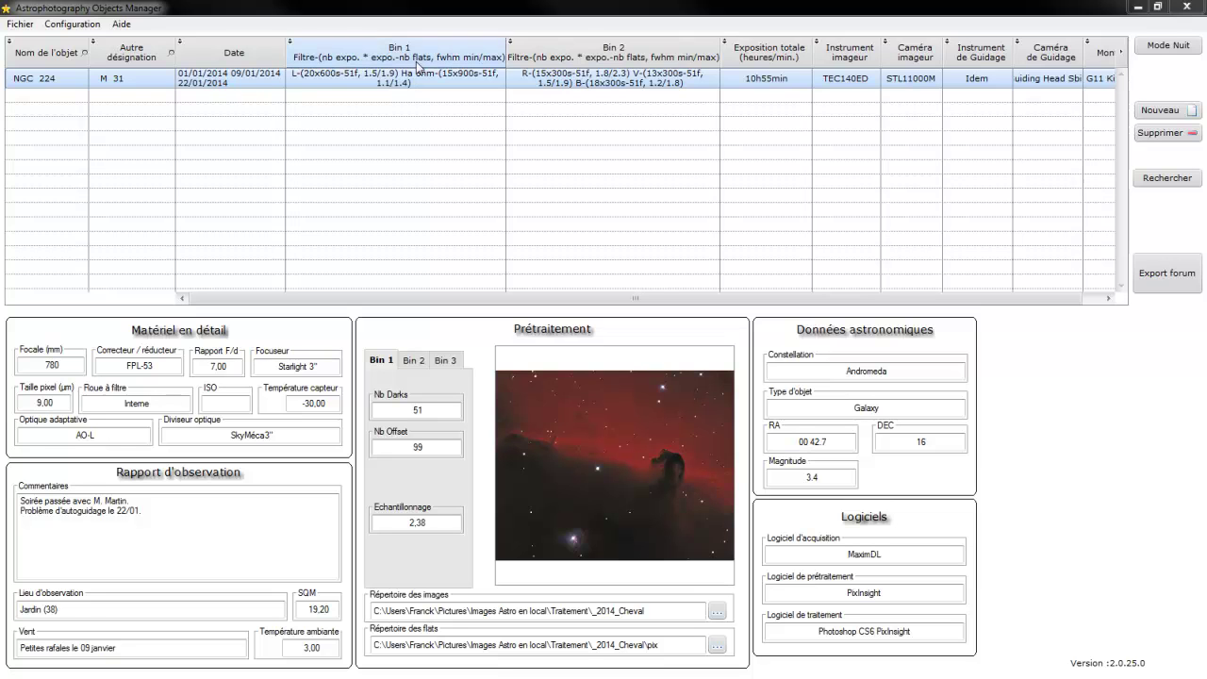
Widen the Bin 1 column and the Caméra de Guidage column of the object list to fit their text.
{"action": "left_click_drag", "start_coordinate": [506, 45], "coordinate": [553, 45]}
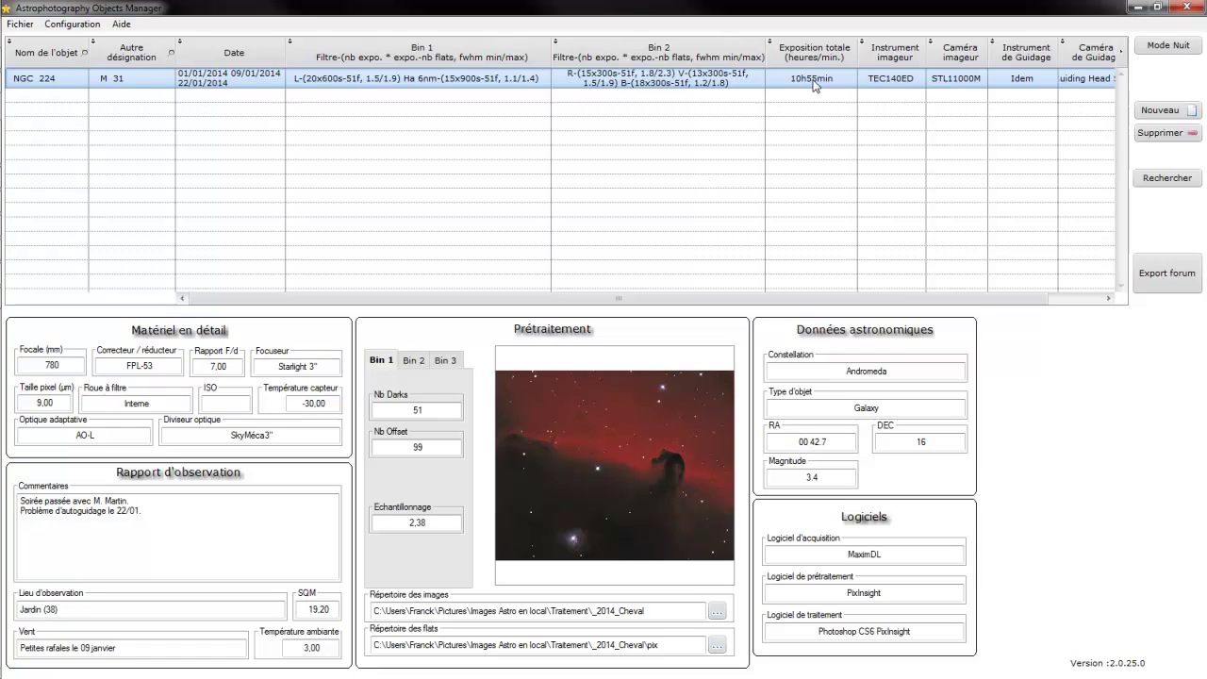
{"action": "left_click_drag", "start_coordinate": [849, 302], "coordinate": [950, 290]}
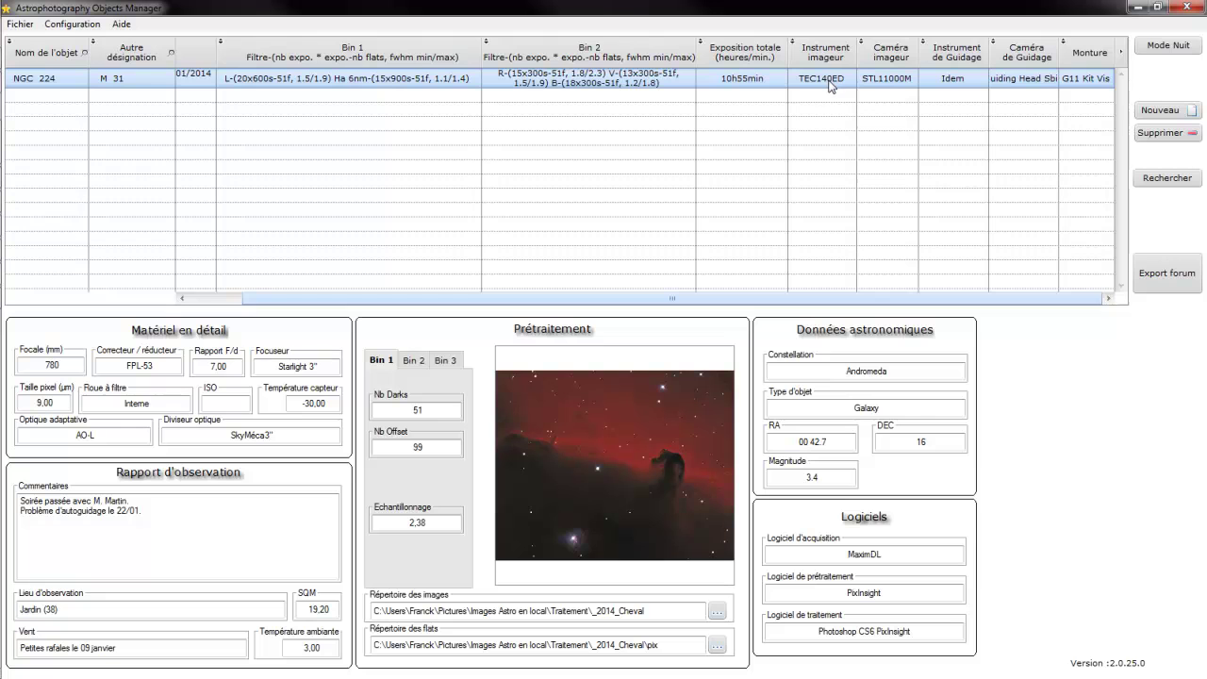
{"action": "left_click_drag", "start_coordinate": [1058, 49], "coordinate": [1082, 49]}
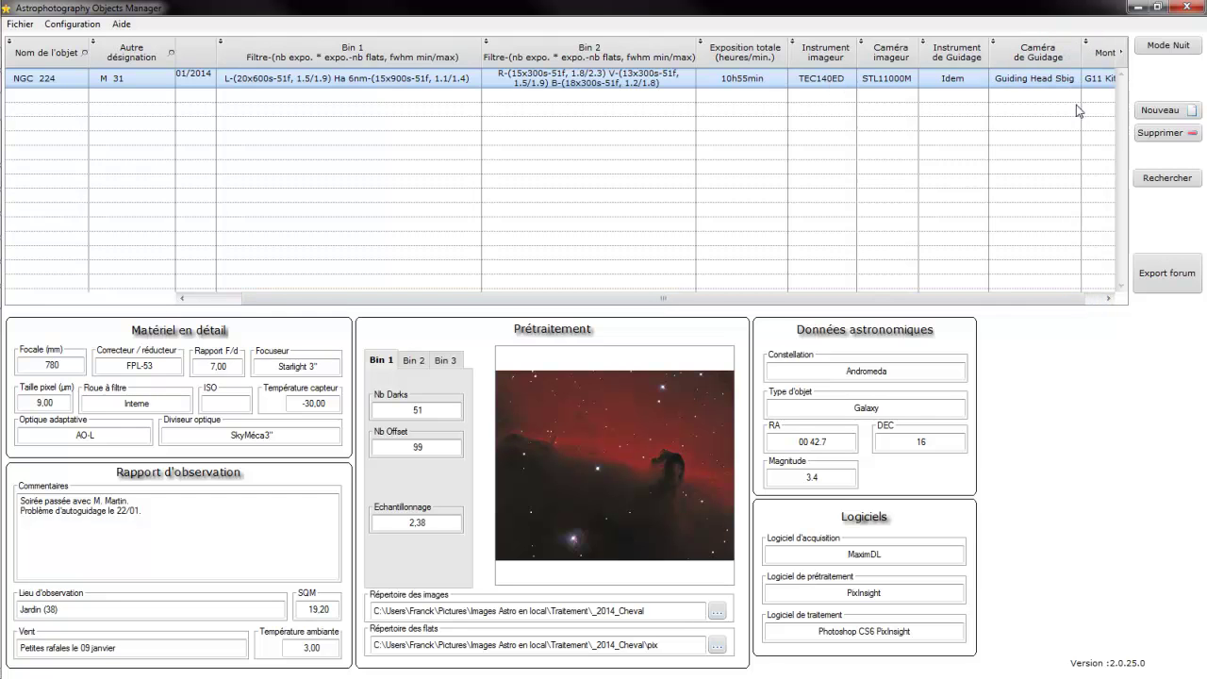
{"action": "left_click", "coordinate": [1023, 300]}
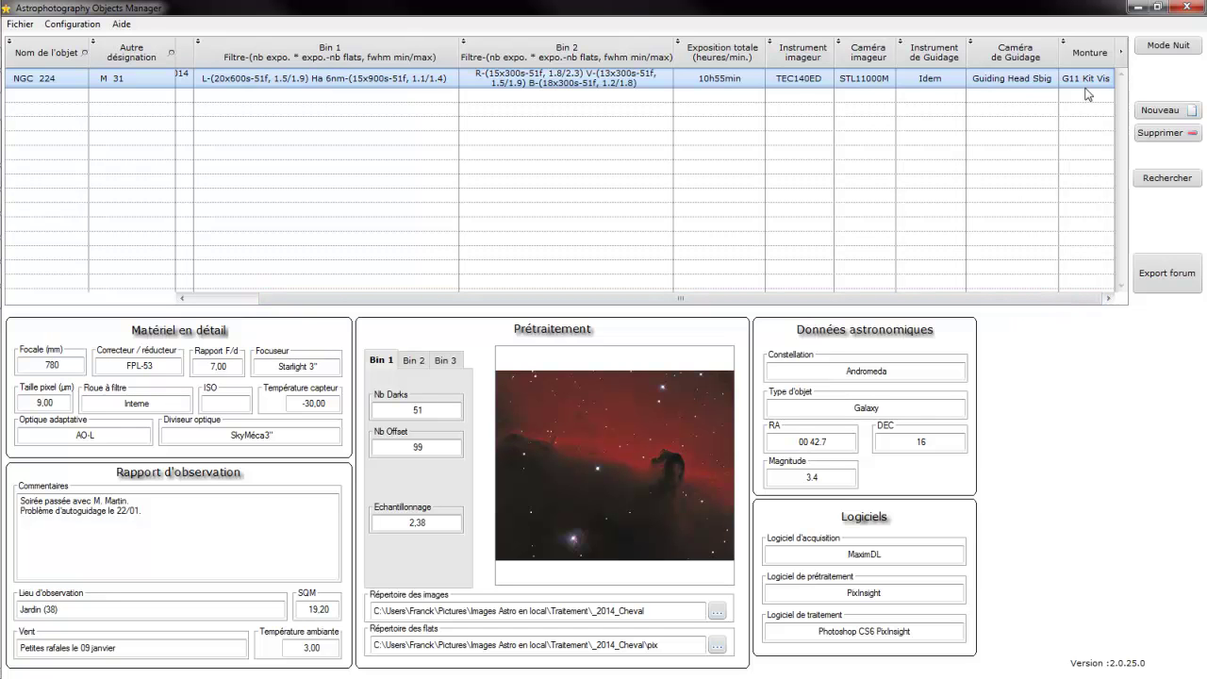
Narrow the Bin 1 column so that all object list columns through Monture fit in the window.
{"action": "left_click_drag", "start_coordinate": [865, 296], "coordinate": [714, 308]}
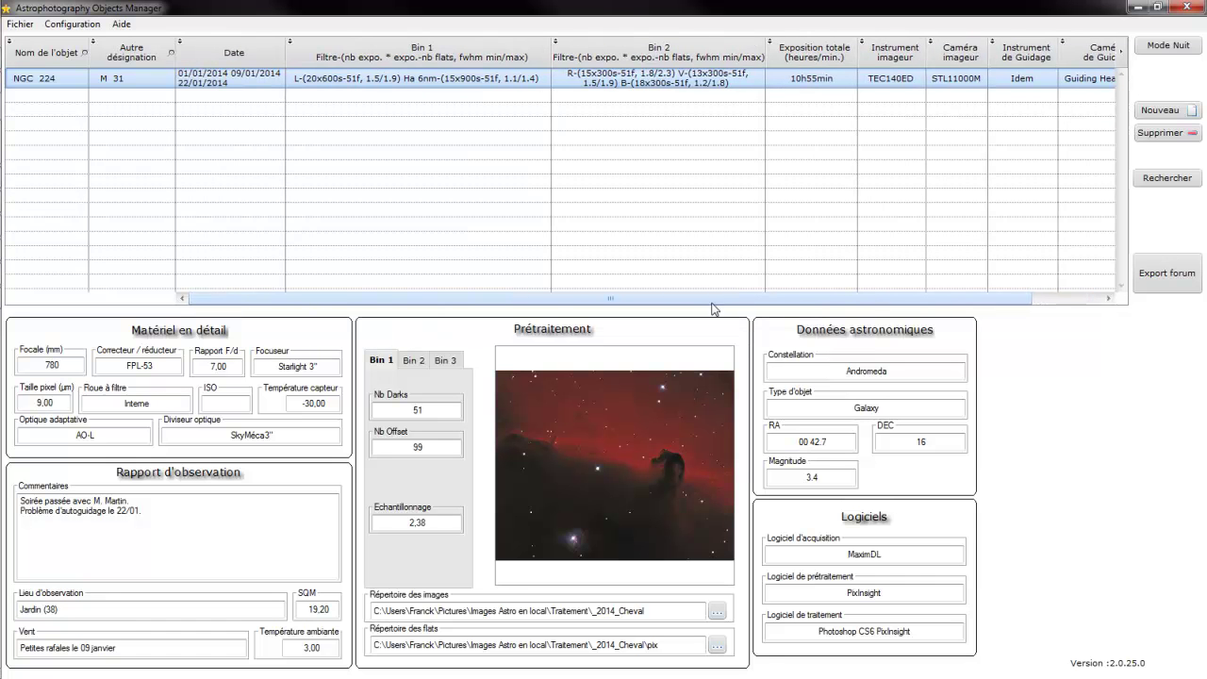
{"action": "left_click_drag", "start_coordinate": [551, 54], "coordinate": [472, 54]}
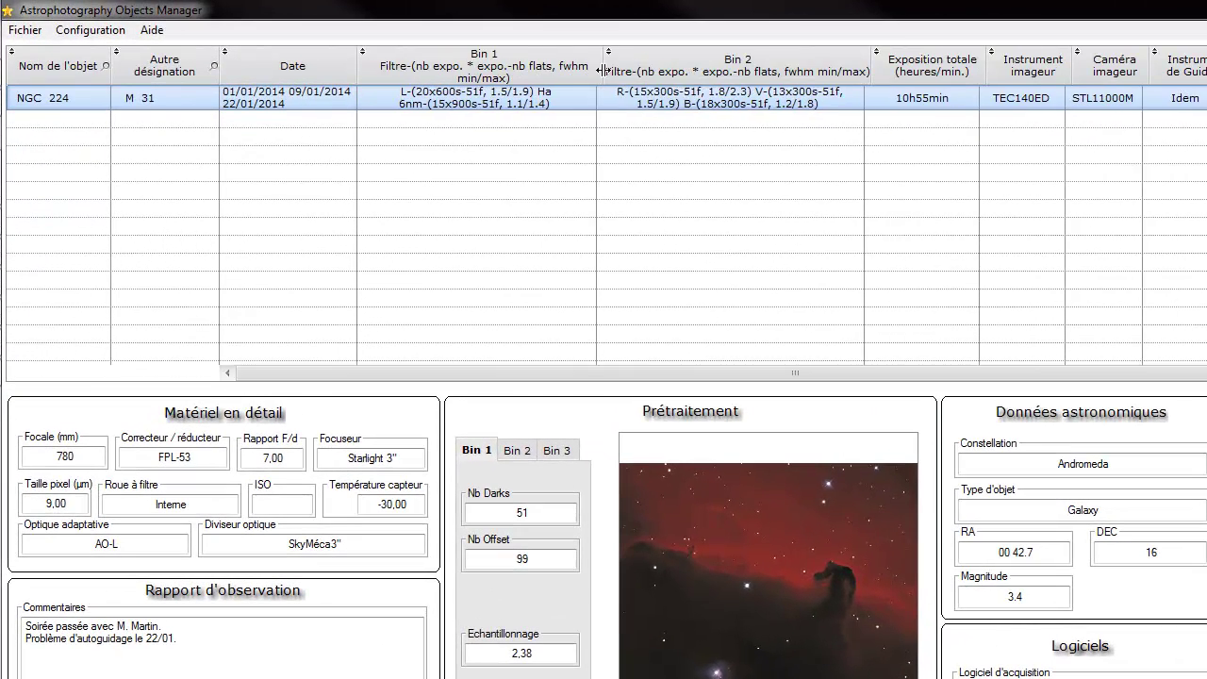
{"action": "left_click_drag", "start_coordinate": [600, 70], "coordinate": [573, 66]}
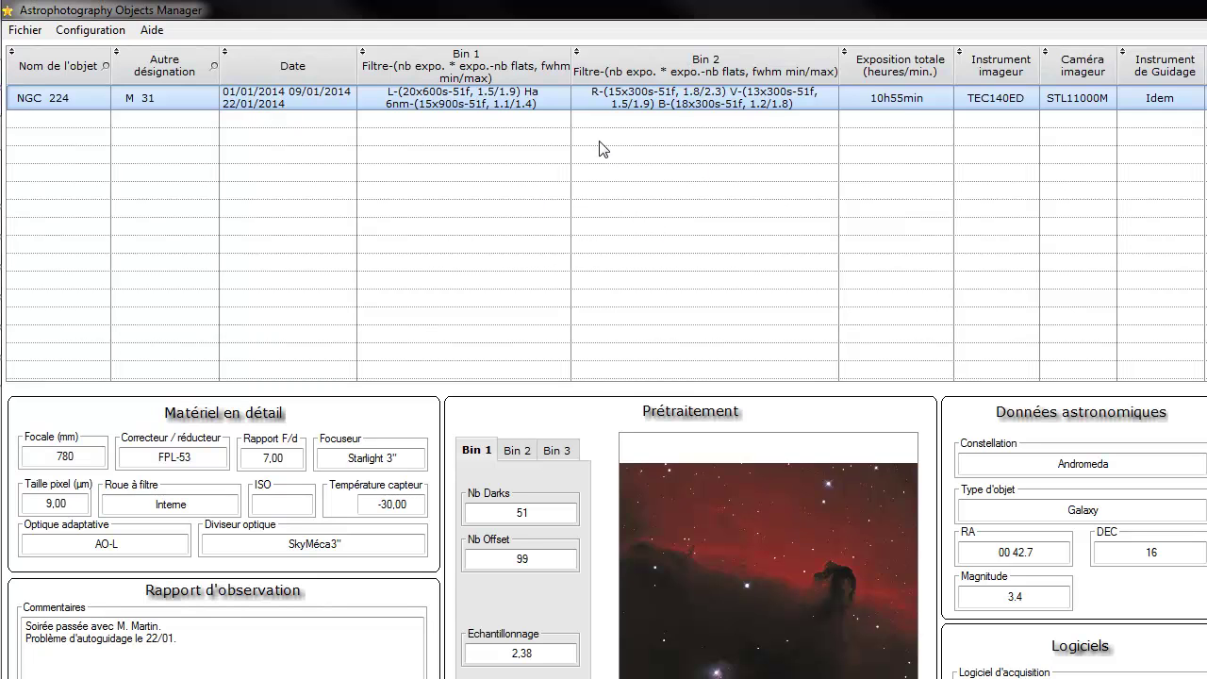
{"action": "left_click_drag", "start_coordinate": [406, 81], "coordinate": [366, 62]}
Sort the object list by Nom de l'objet, by Autre désignation and finally by Date.
{"action": "left_click", "coordinate": [60, 71]}
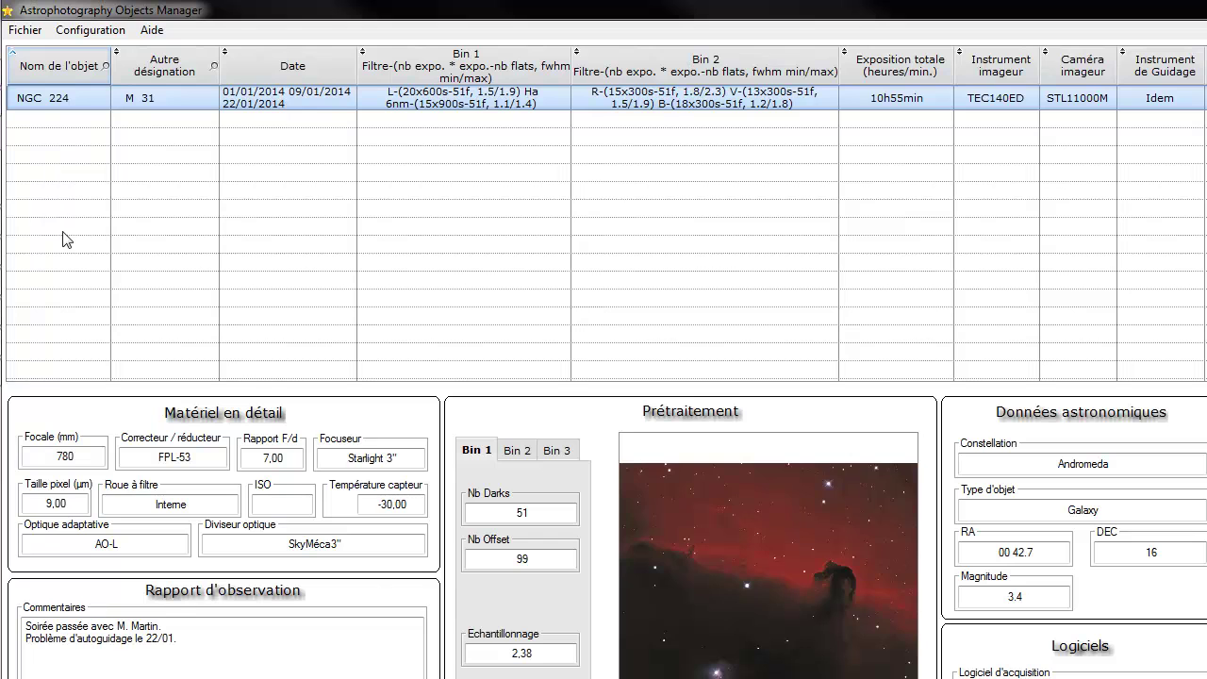
{"action": "left_click", "coordinate": [161, 73]}
{"action": "left_click", "coordinate": [289, 62]}
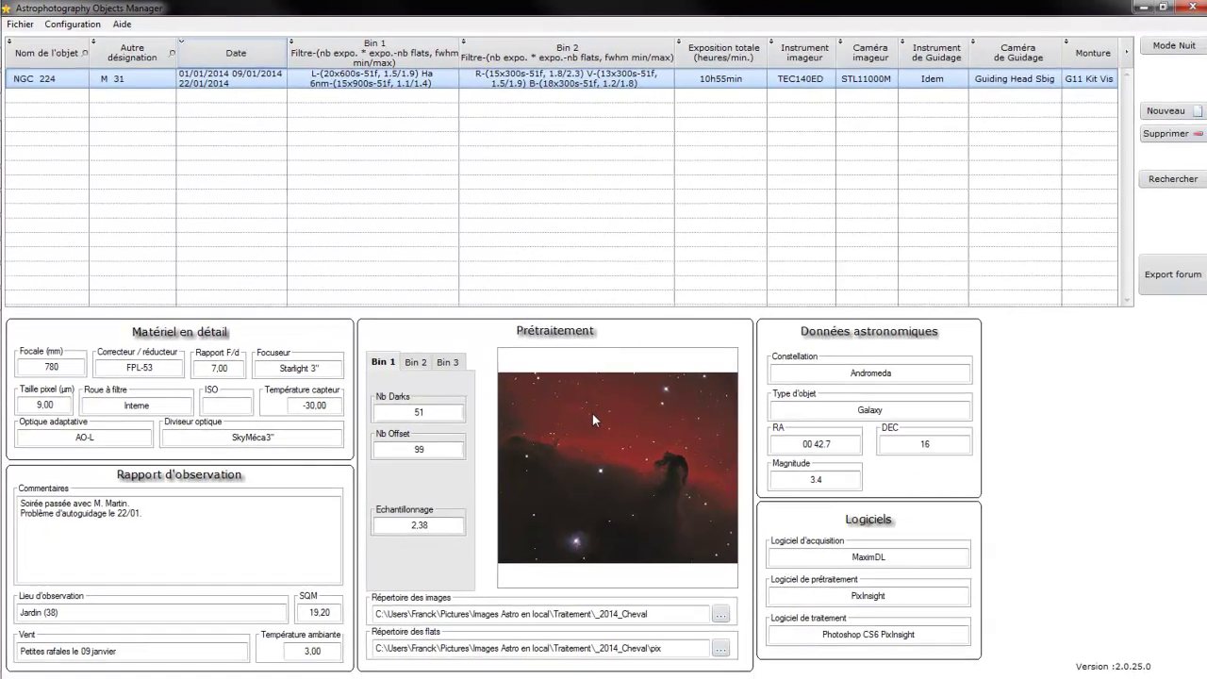
View the record's image in full screen, close it, and check the preprocessing data of Bin 1, Bin 2 and Bin 3.
{"action": "left_click", "coordinate": [741, 520]}
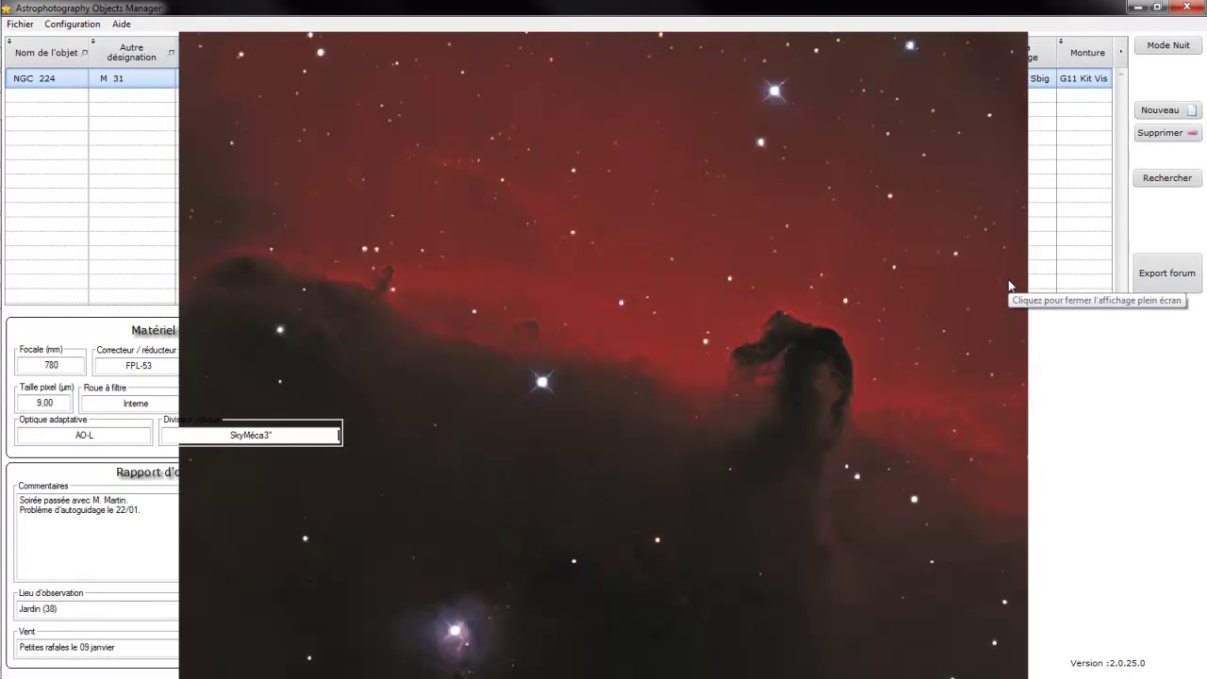
{"action": "left_click", "coordinate": [909, 255]}
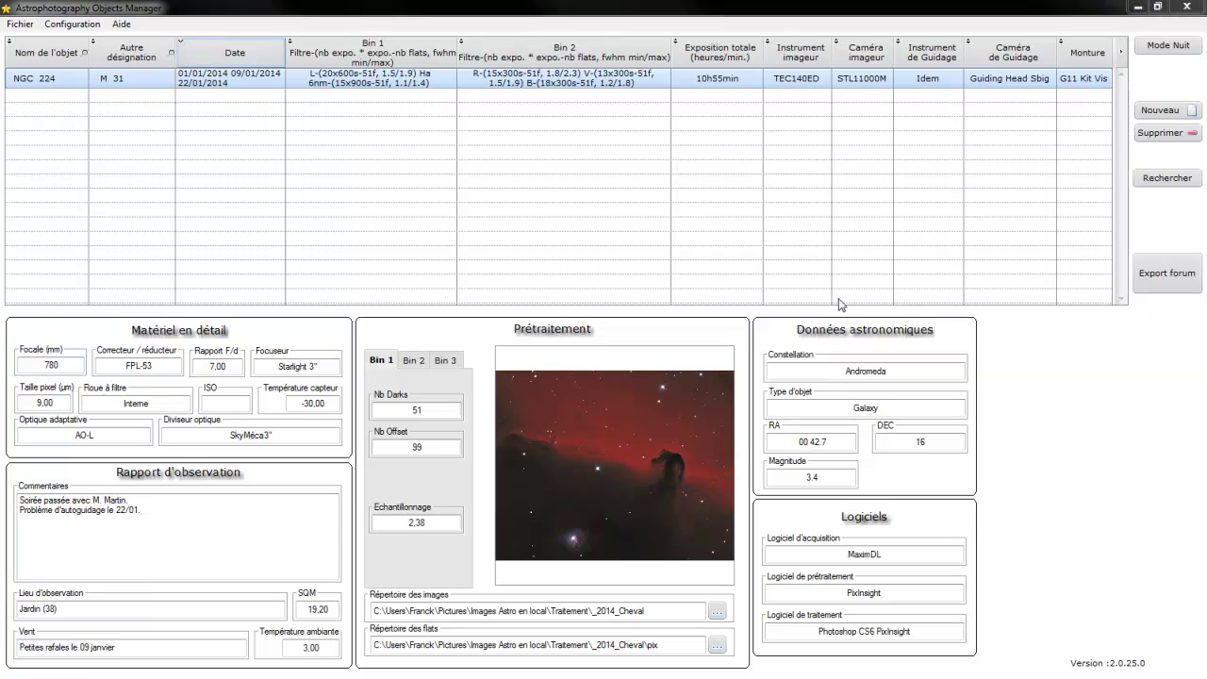
{"action": "left_click", "coordinate": [408, 363]}
{"action": "left_click", "coordinate": [440, 362]}
{"action": "left_click", "coordinate": [413, 361]}
{"action": "left_click", "coordinate": [383, 360]}
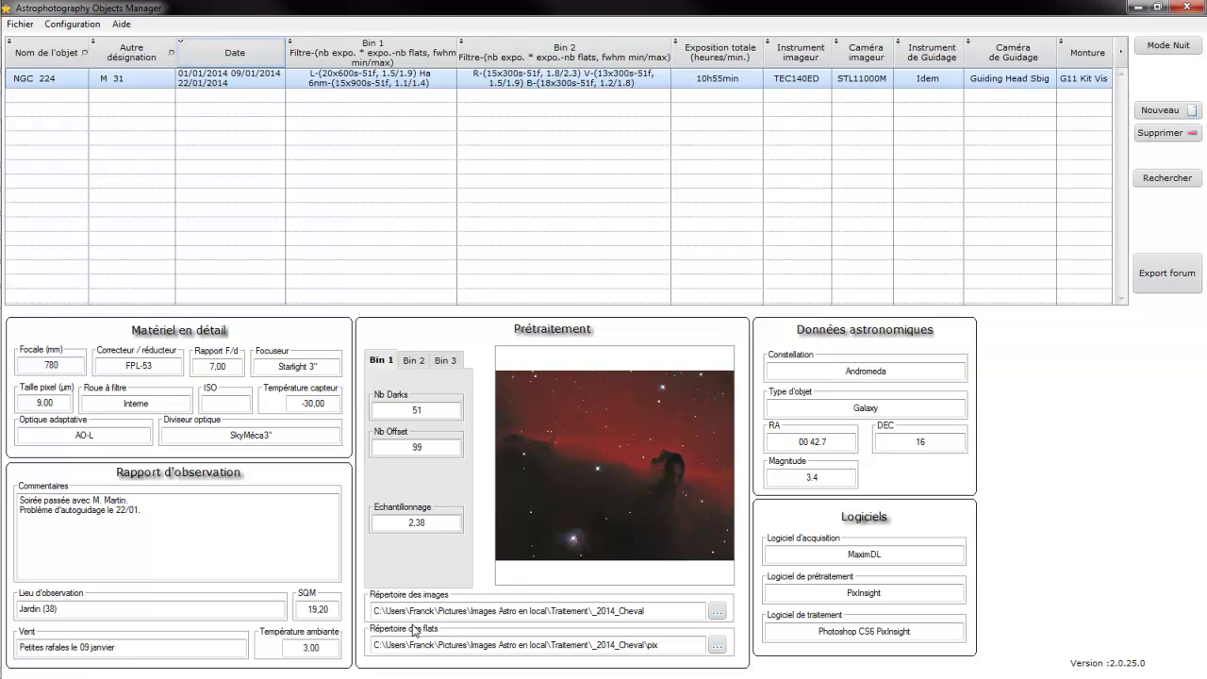
Open the record's image folder _2014_Cheval in Windows Explorer, check its files and path, and close it.
{"action": "left_click", "coordinate": [716, 615]}
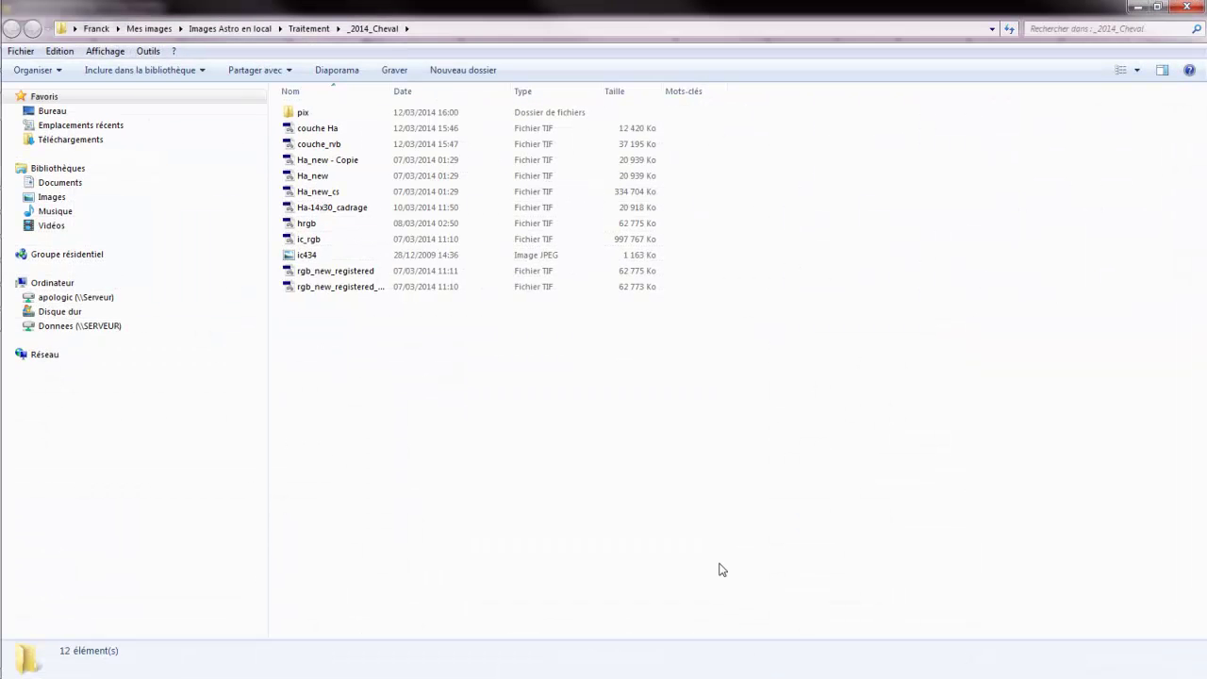
{"action": "left_click", "coordinate": [431, 26]}
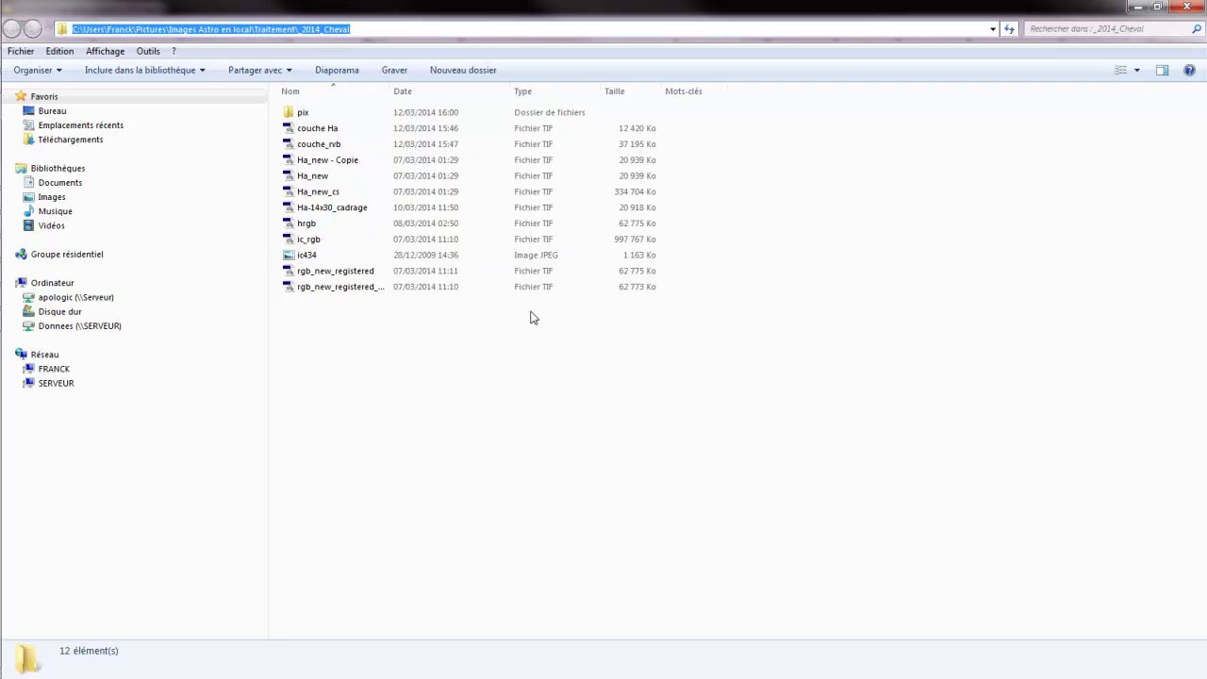
{"action": "left_click", "coordinate": [553, 346]}
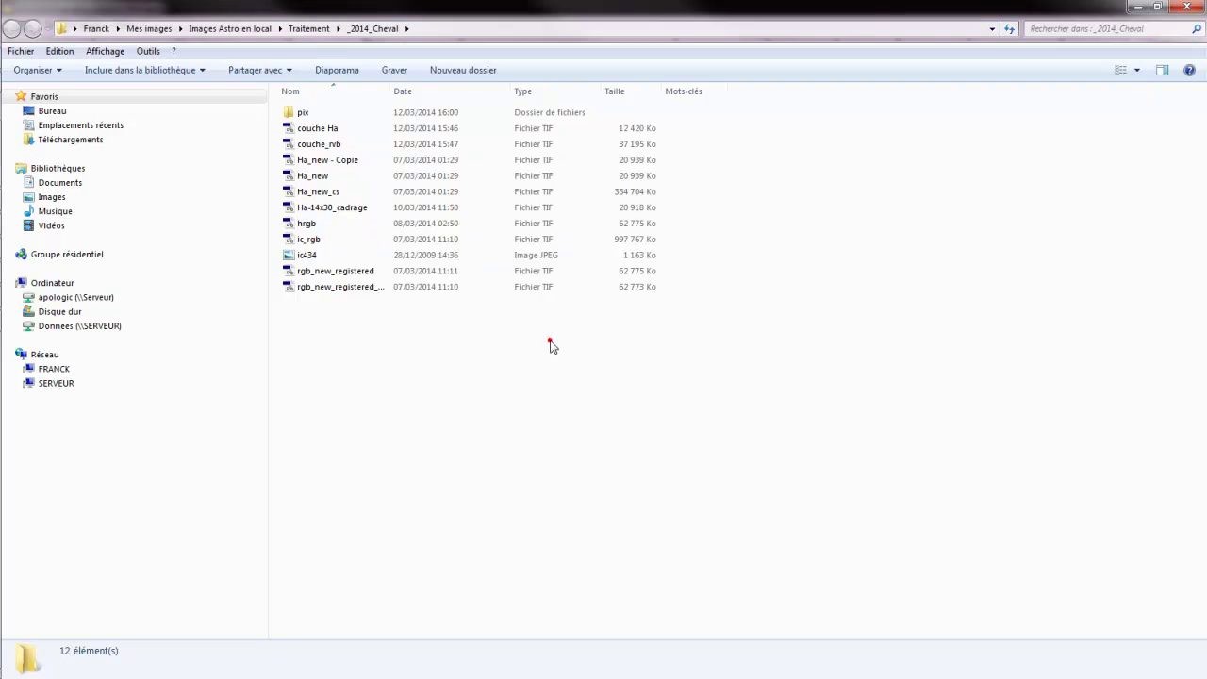
{"action": "left_click", "coordinate": [1186, 6]}
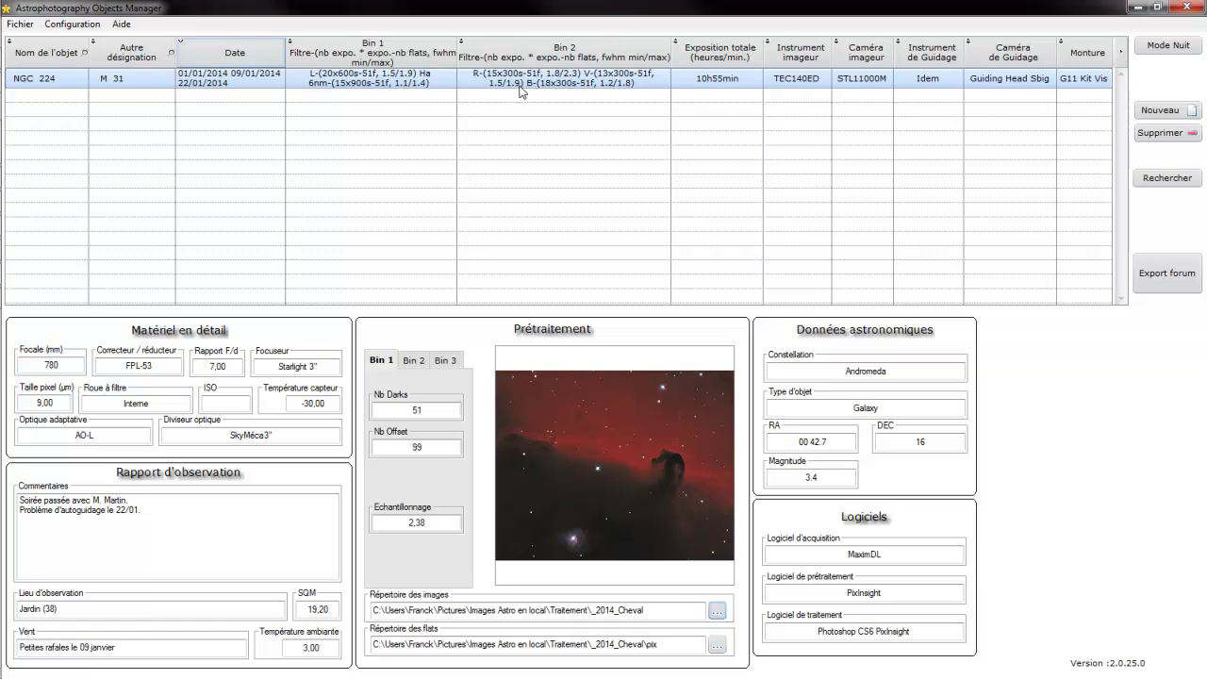
Open the NGC 224 record for modification, examine its session info, filter layers, images and software, and validate it.
{"action": "double_click", "coordinate": [366, 82]}
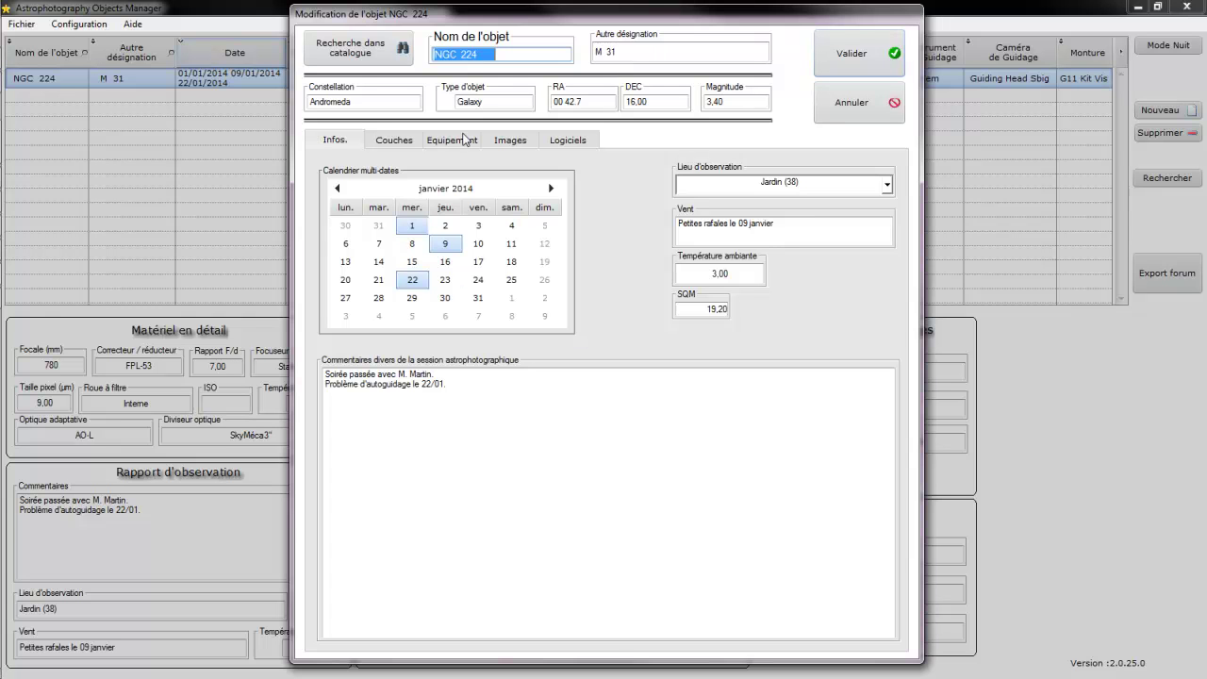
{"action": "left_click", "coordinate": [567, 141]}
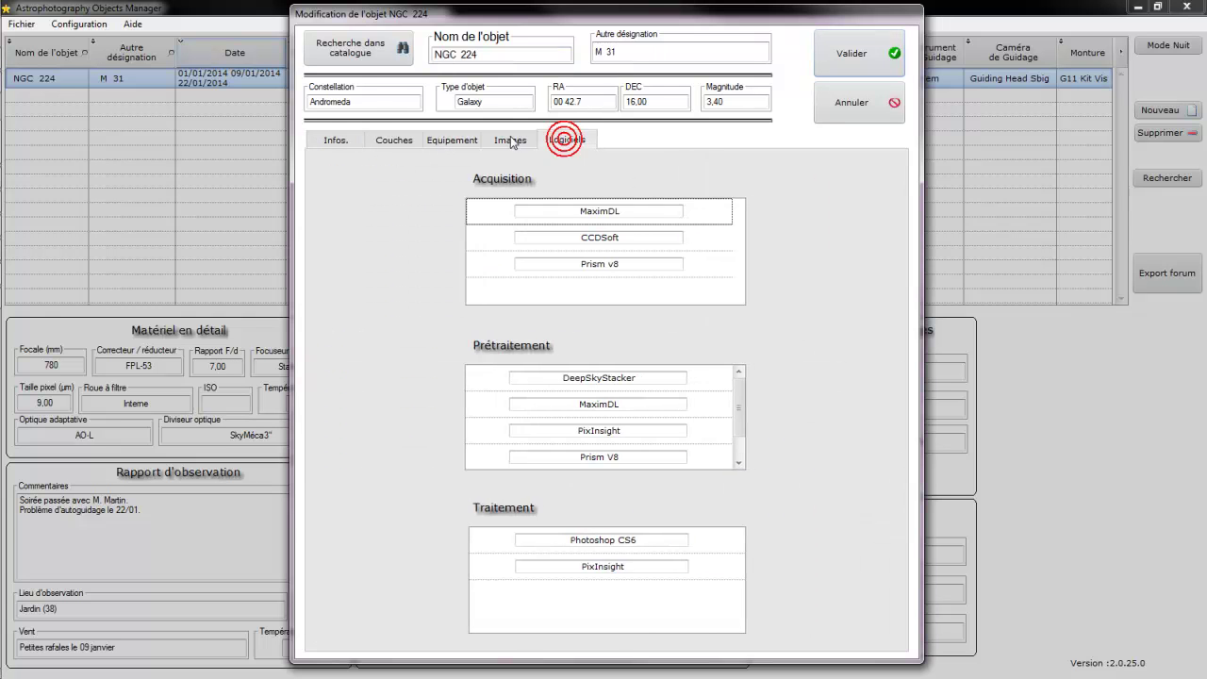
{"action": "left_click", "coordinate": [509, 139]}
{"action": "left_click", "coordinate": [394, 139]}
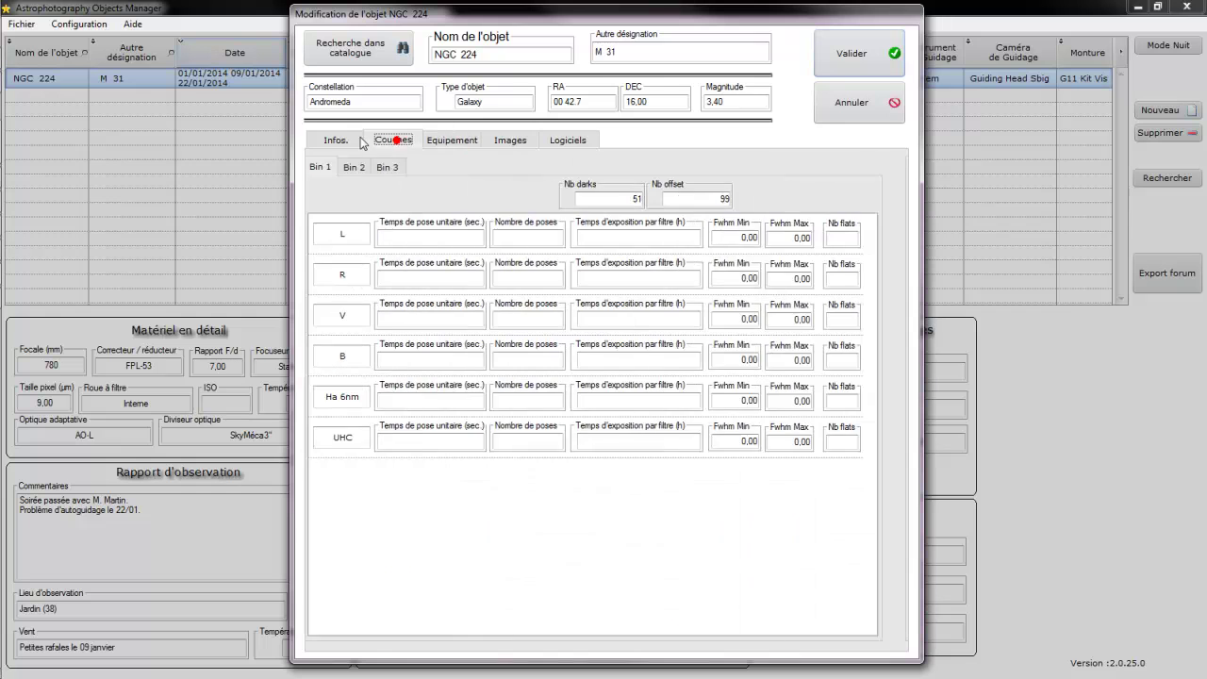
{"action": "left_click", "coordinate": [336, 139]}
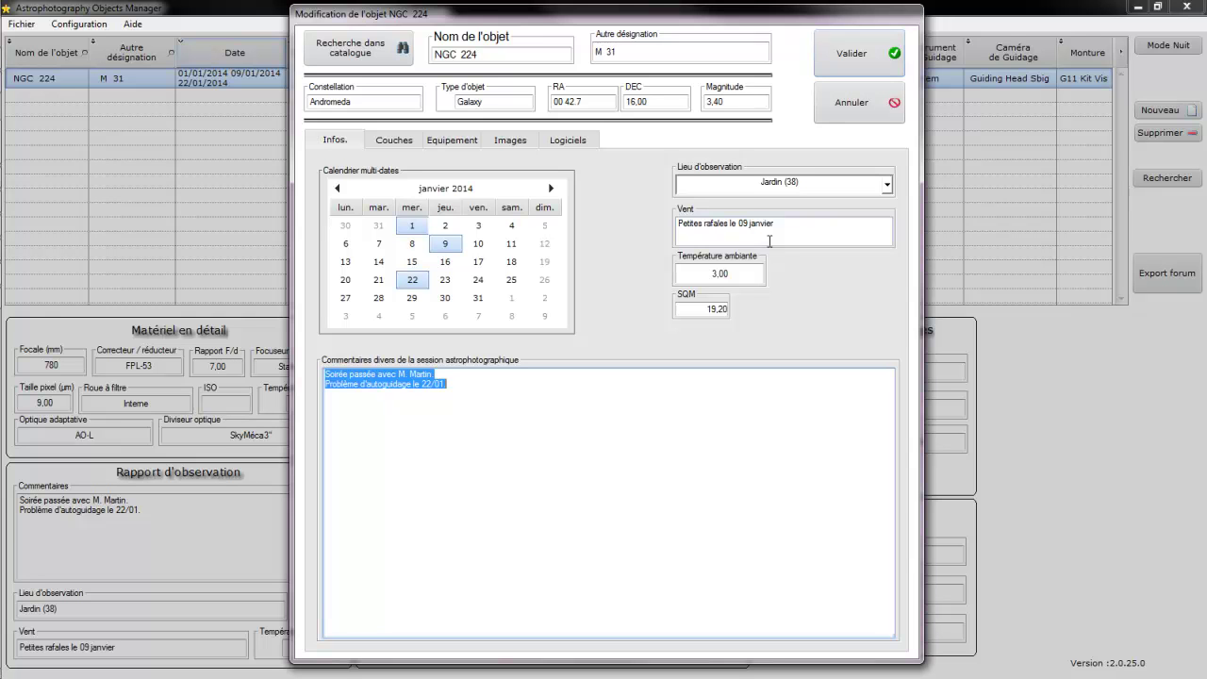
{"action": "left_click", "coordinate": [394, 141]}
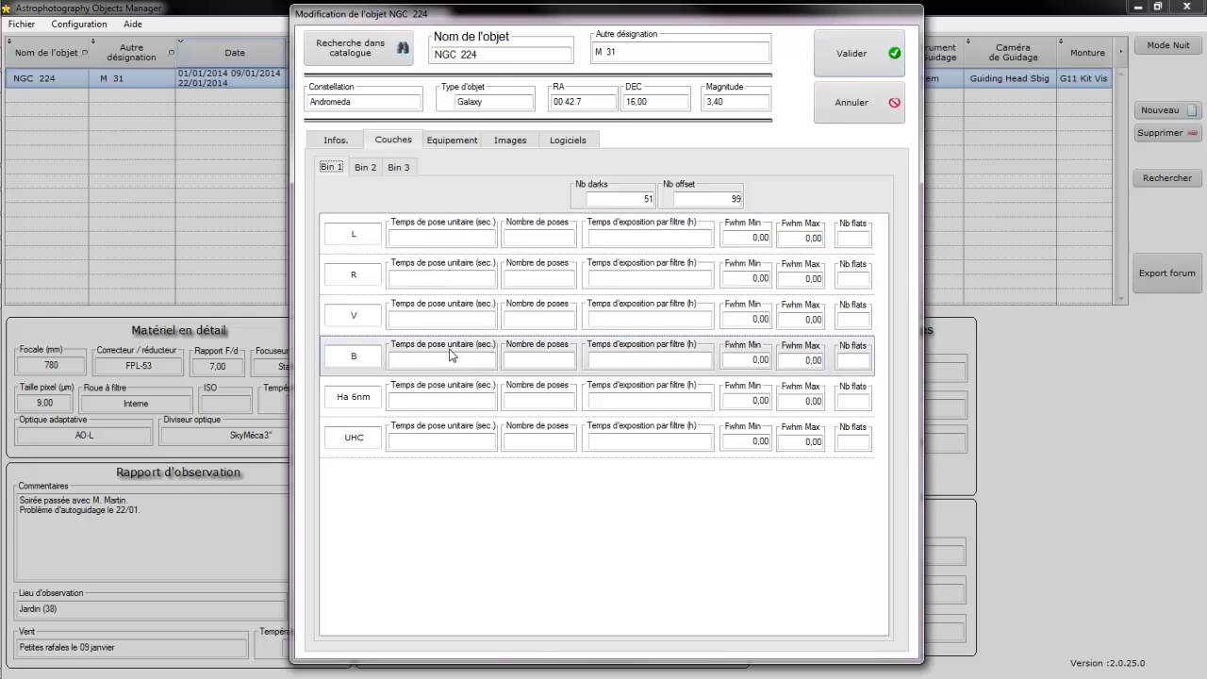
{"action": "left_click", "coordinate": [364, 168]}
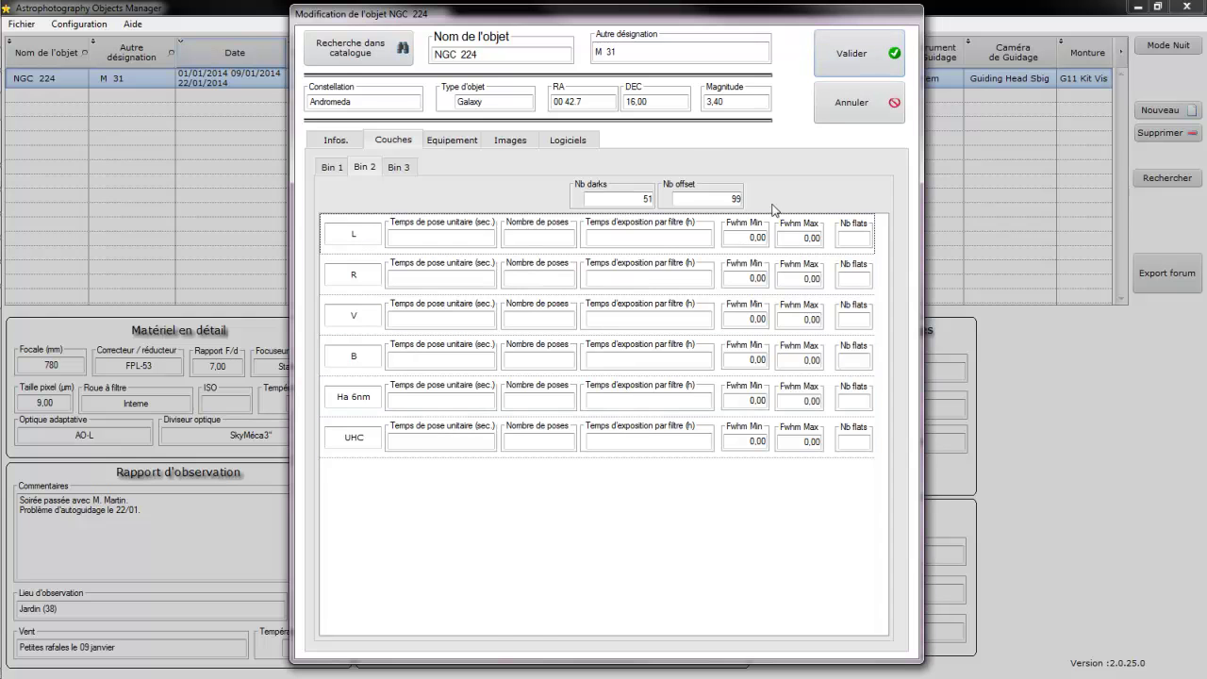
{"action": "left_click", "coordinate": [850, 63]}
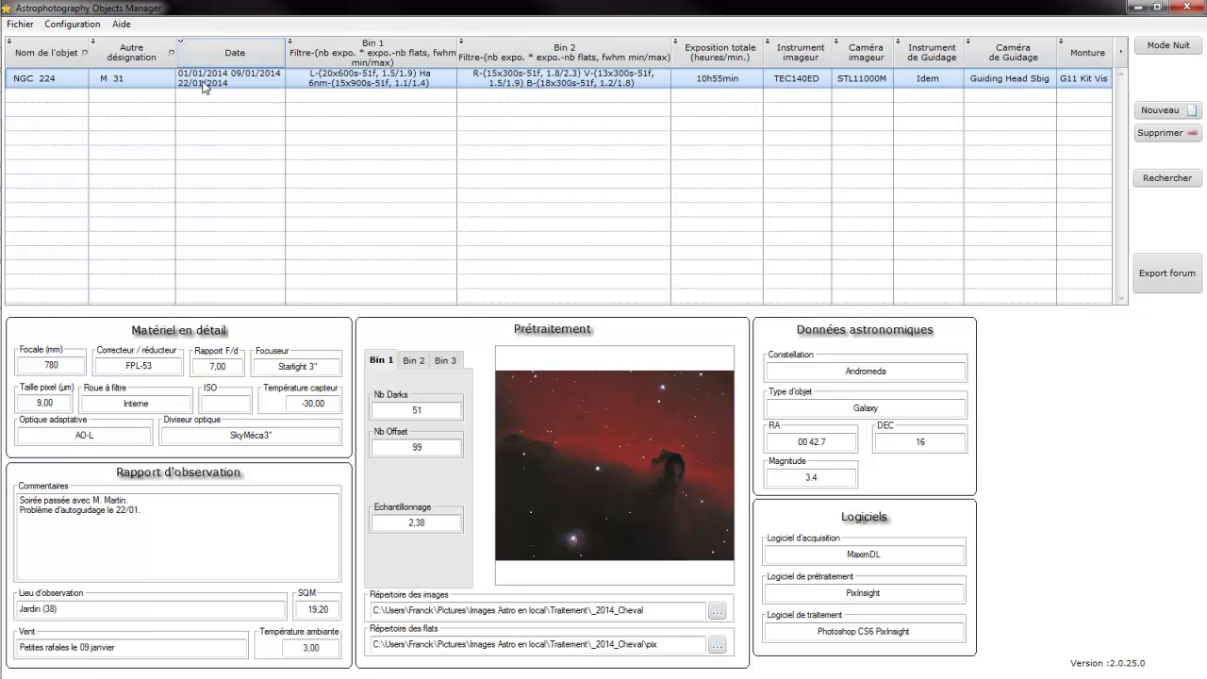
Replace the session date of 1 January 2014 with 2 January 2014 in the NGC 224 record and validate the modification.
{"action": "double_click", "coordinate": [429, 82]}
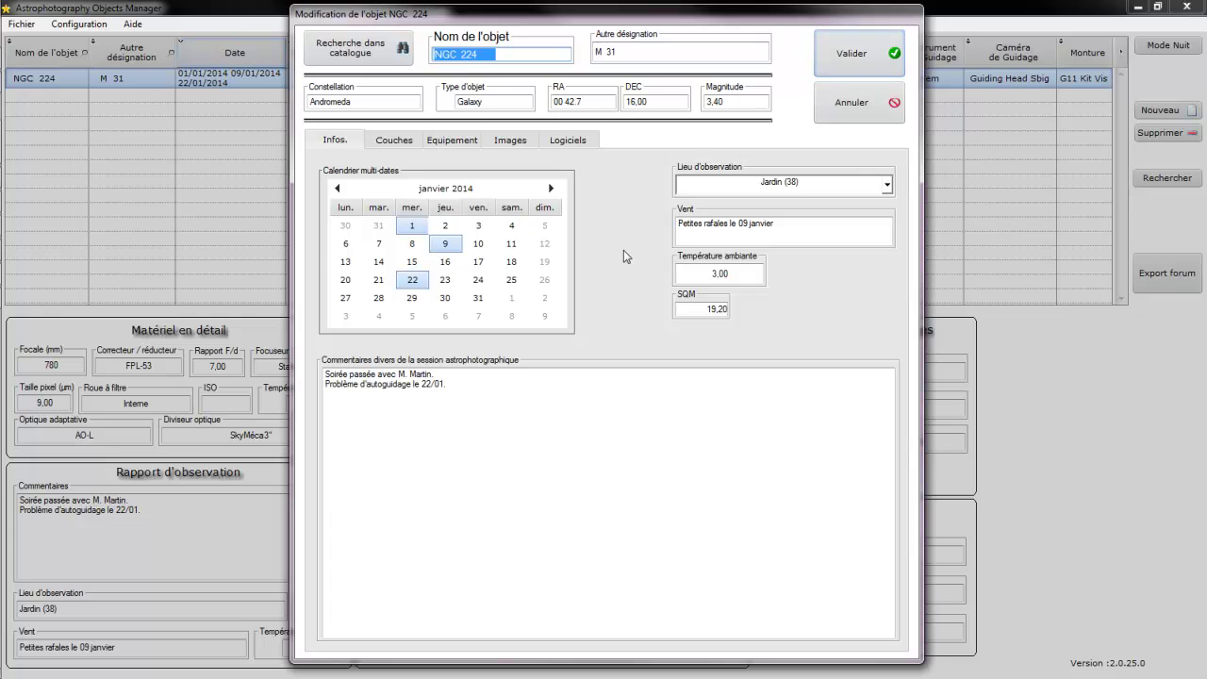
{"action": "left_click", "coordinate": [412, 226], "text": "ctrl"}
{"action": "left_click", "coordinate": [446, 226], "text": "ctrl"}
{"action": "left_click", "coordinate": [545, 243], "text": "ctrl"}
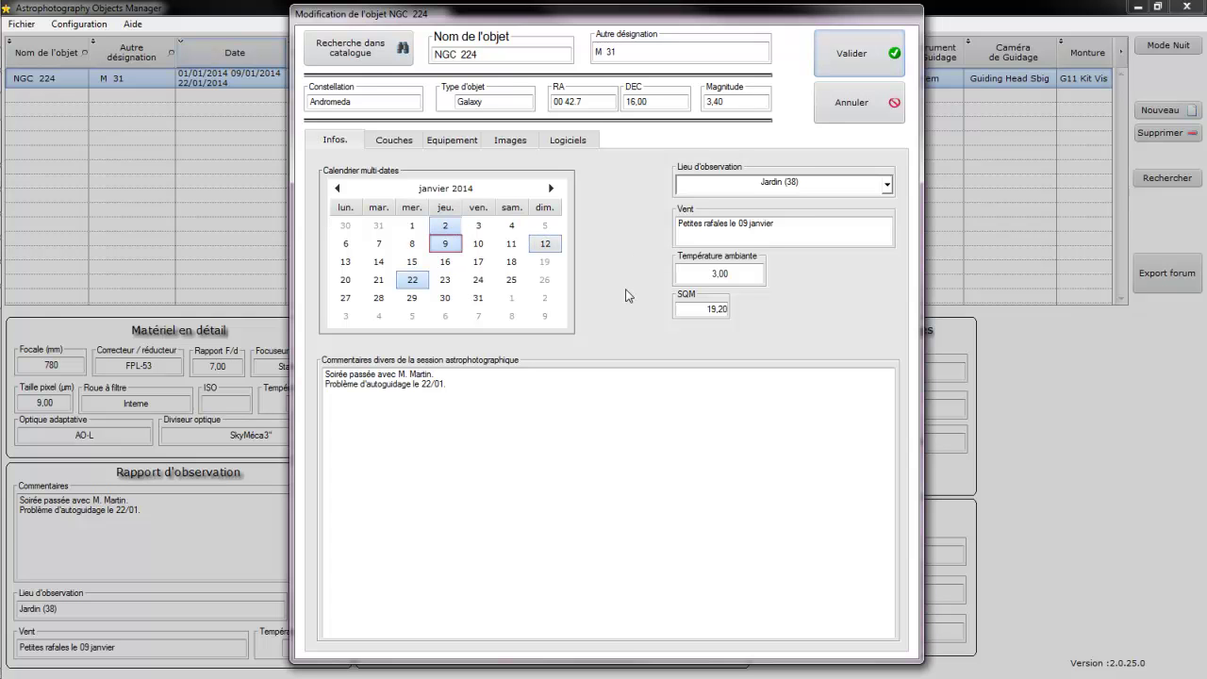
{"action": "left_click", "coordinate": [838, 65]}
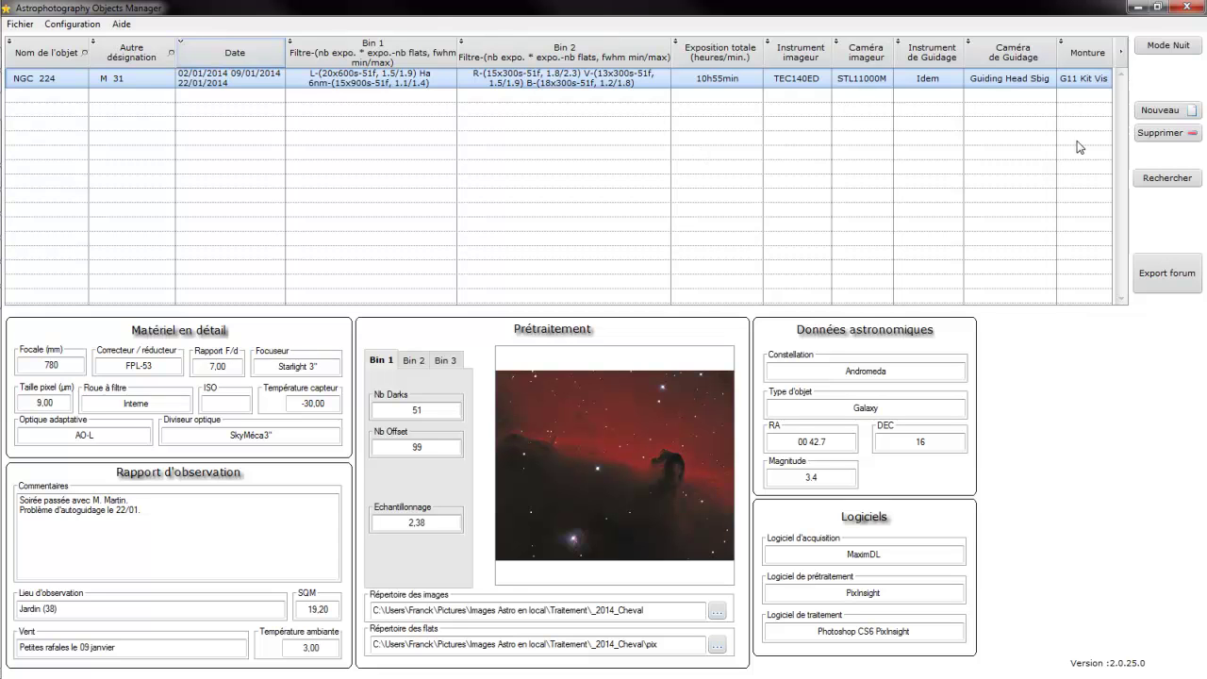
Create a new object record and load M 33 (NGC 598) into it from the deep-sky catalogue.
{"action": "left_click", "coordinate": [1158, 113]}
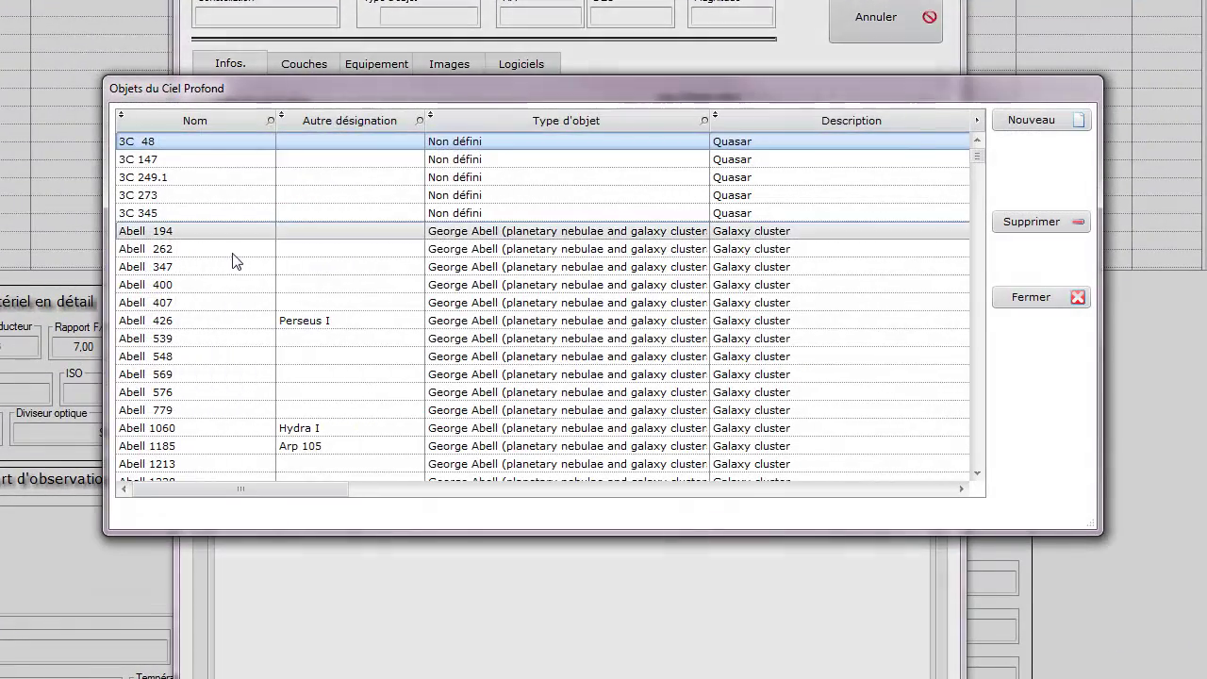
{"action": "scroll", "coordinate": [237, 346], "scroll_direction": "down", "scroll_amount": 10}
{"action": "scroll", "coordinate": [237, 345], "scroll_direction": "down", "scroll_amount": 15}
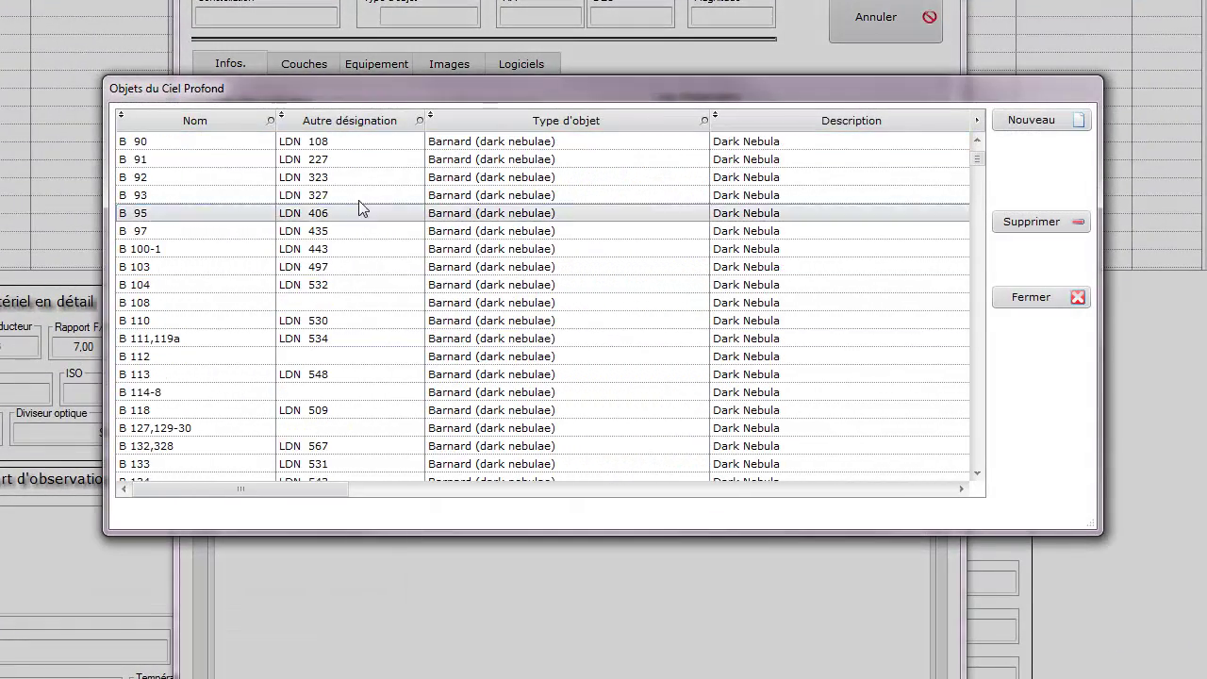
{"action": "left_click", "coordinate": [417, 121]}
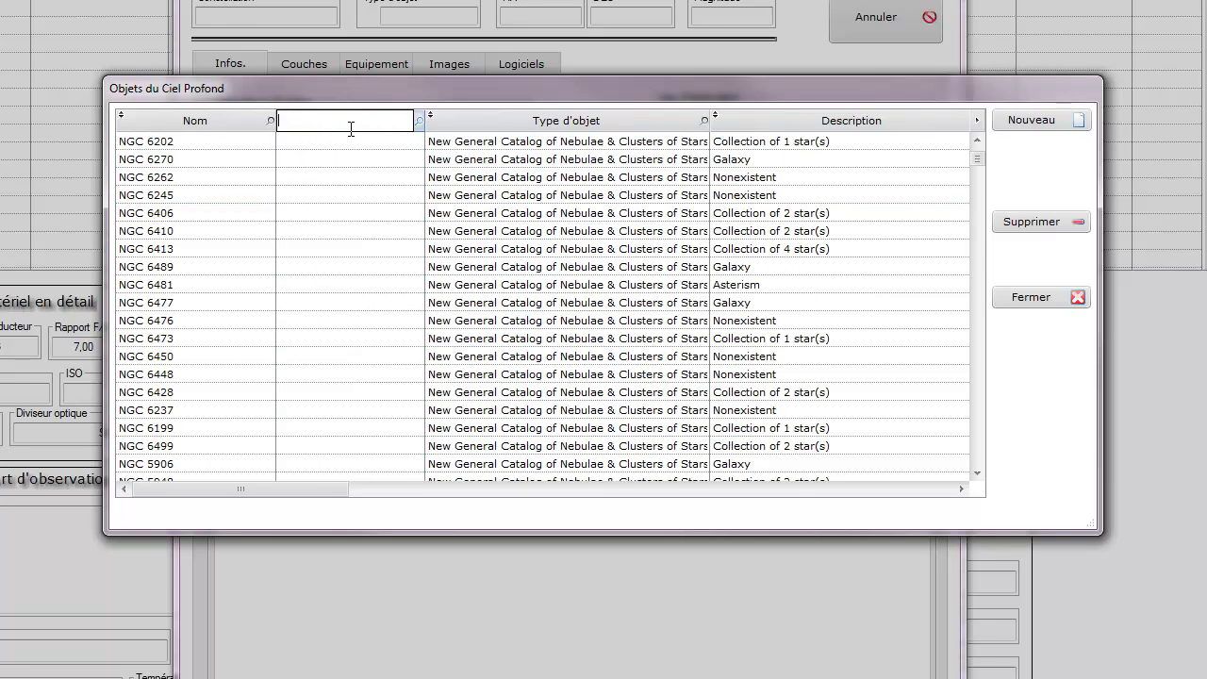
{"action": "type", "text": "M  22"}
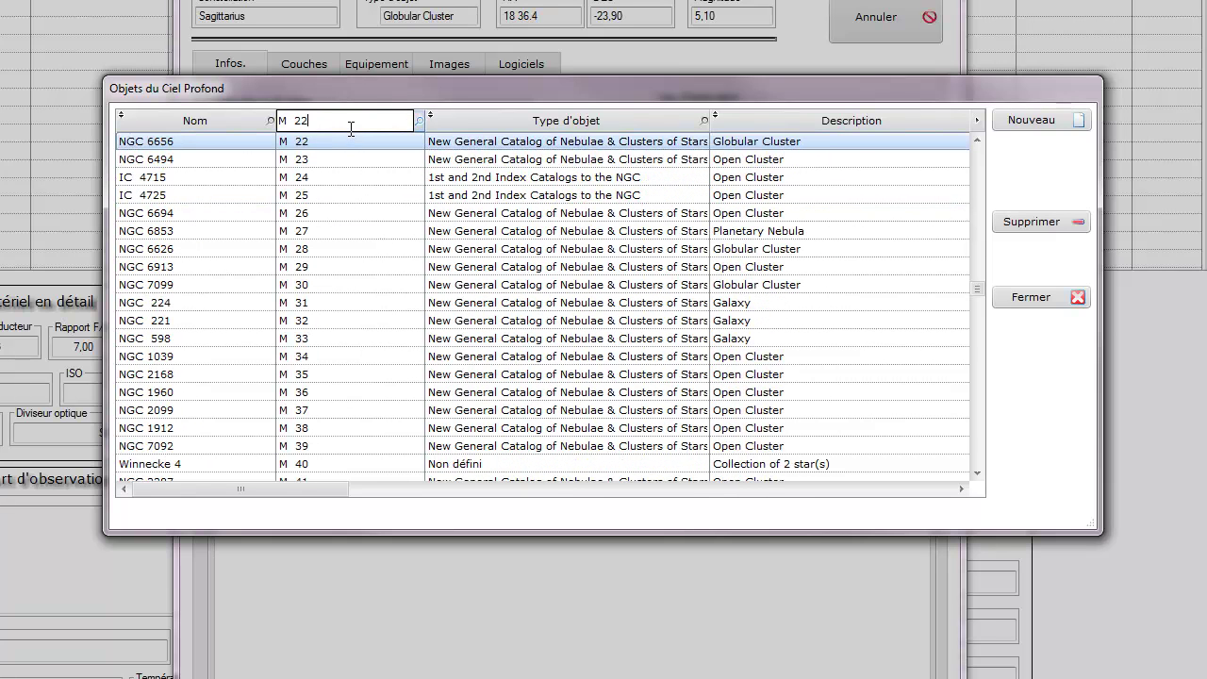
{"action": "key", "text": "BackSpace"}
{"action": "key", "text": "BackSpace"}
{"action": "type", "text": "33"}
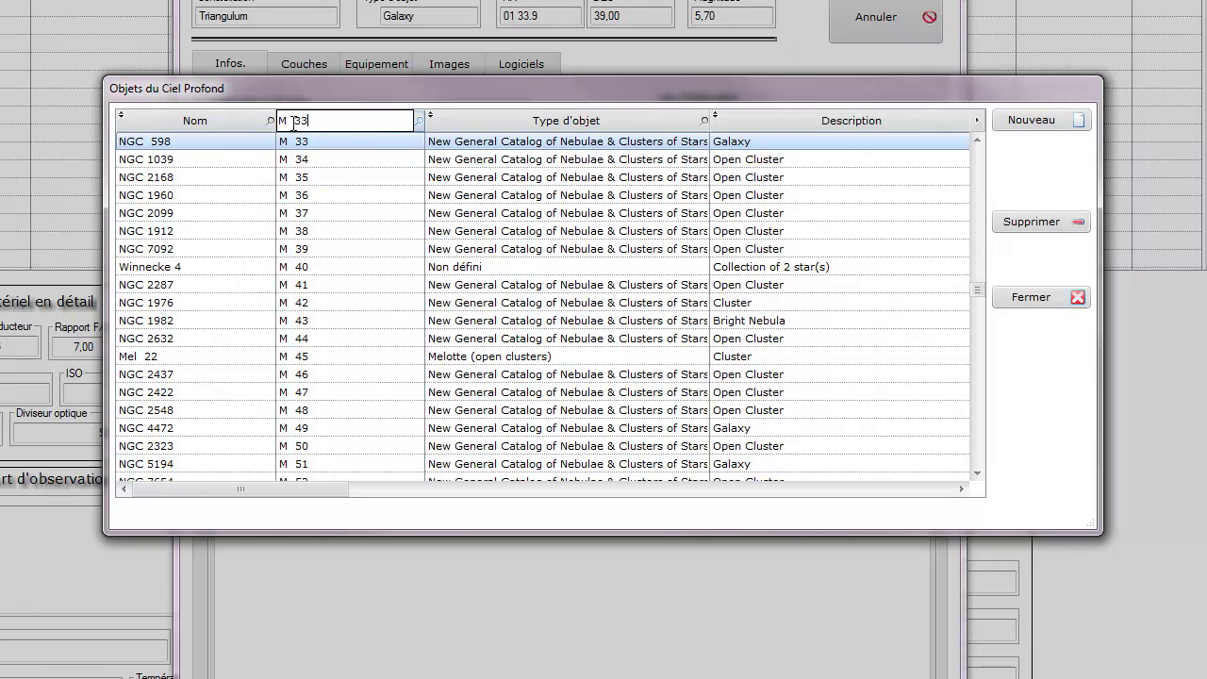
{"action": "double_click", "coordinate": [343, 143]}
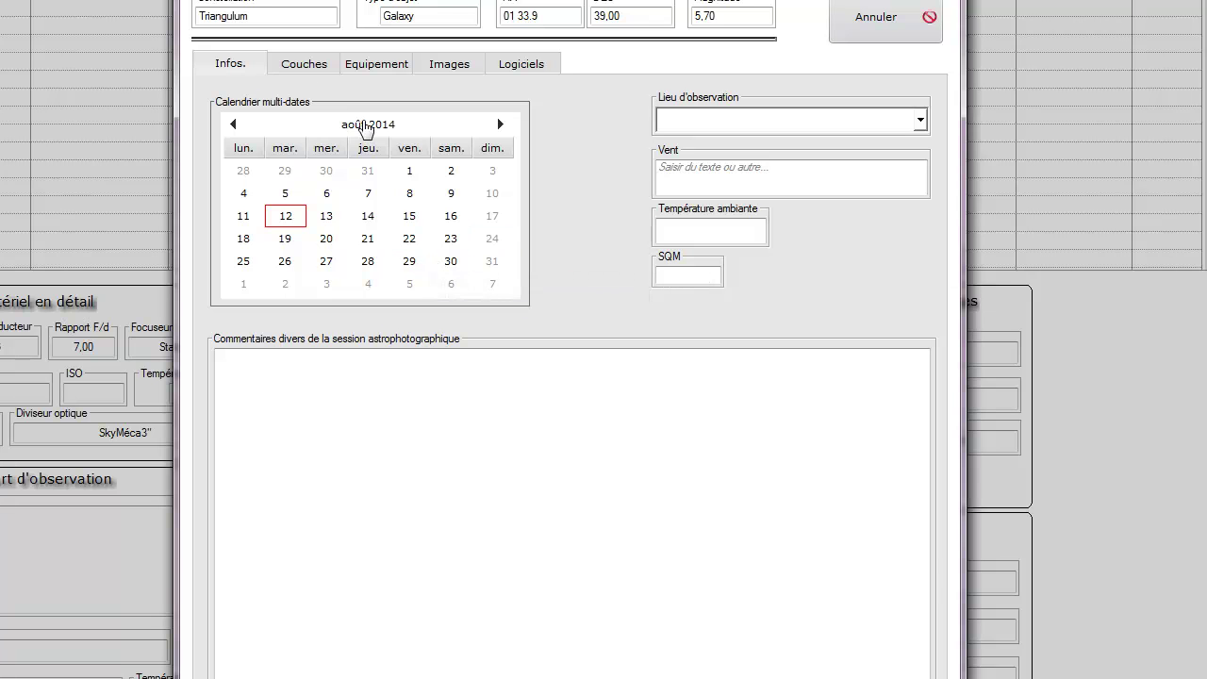
Set the M 33 session dates to 6, 11 and 12 February 2014 in the multi-date calendar.
{"action": "left_click", "coordinate": [233, 125]}
{"action": "left_click", "coordinate": [233, 124]}
{"action": "left_click", "coordinate": [233, 125]}
{"action": "left_click", "coordinate": [233, 124]}
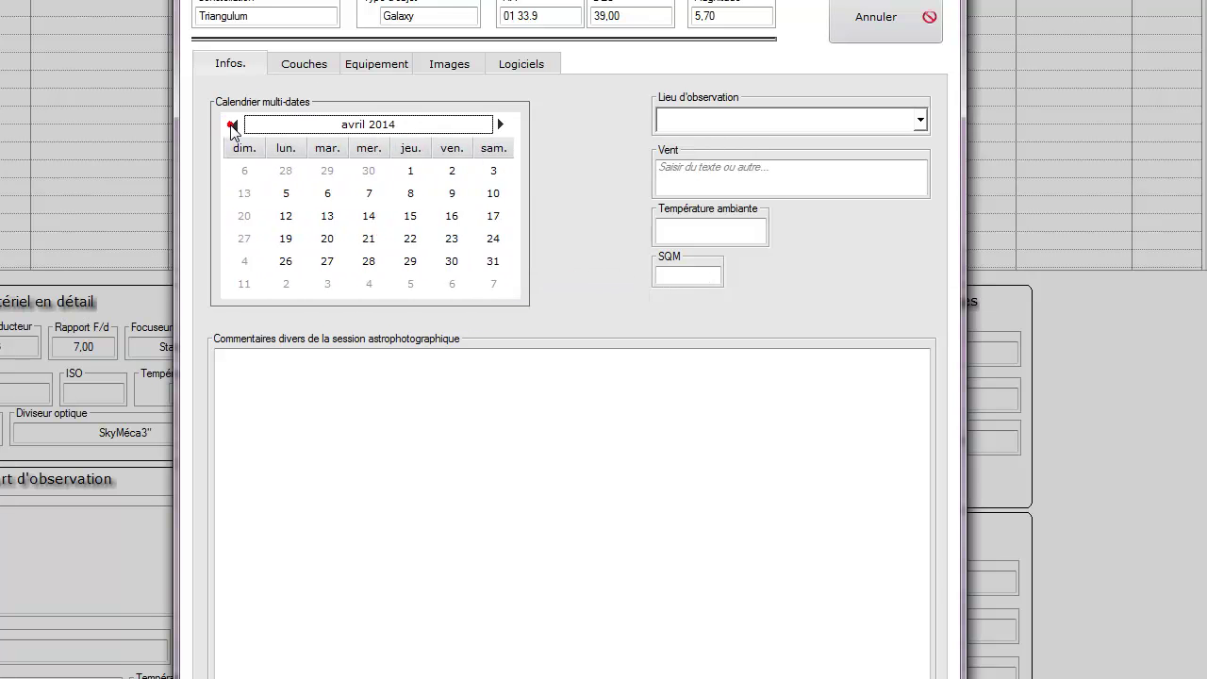
{"action": "left_click", "coordinate": [233, 125]}
{"action": "left_click", "coordinate": [233, 125]}
{"action": "left_click", "coordinate": [367, 193]}
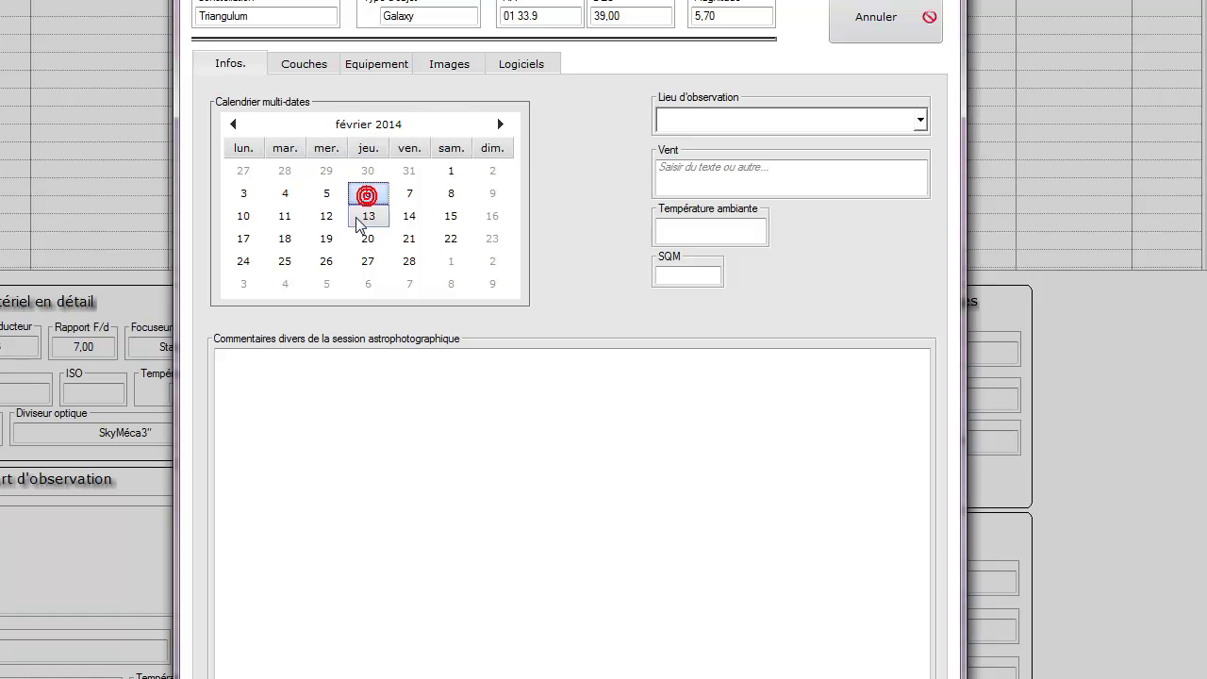
{"action": "left_click", "coordinate": [326, 216], "text": "ctrl"}
{"action": "left_click", "coordinate": [279, 216], "text": "ctrl"}
Fill in the Bin 1 L filter layer with 20 exposures of 600 s, FWHM 1.5 to 1.9 and 51 flats.
{"action": "left_click", "coordinate": [297, 63]}
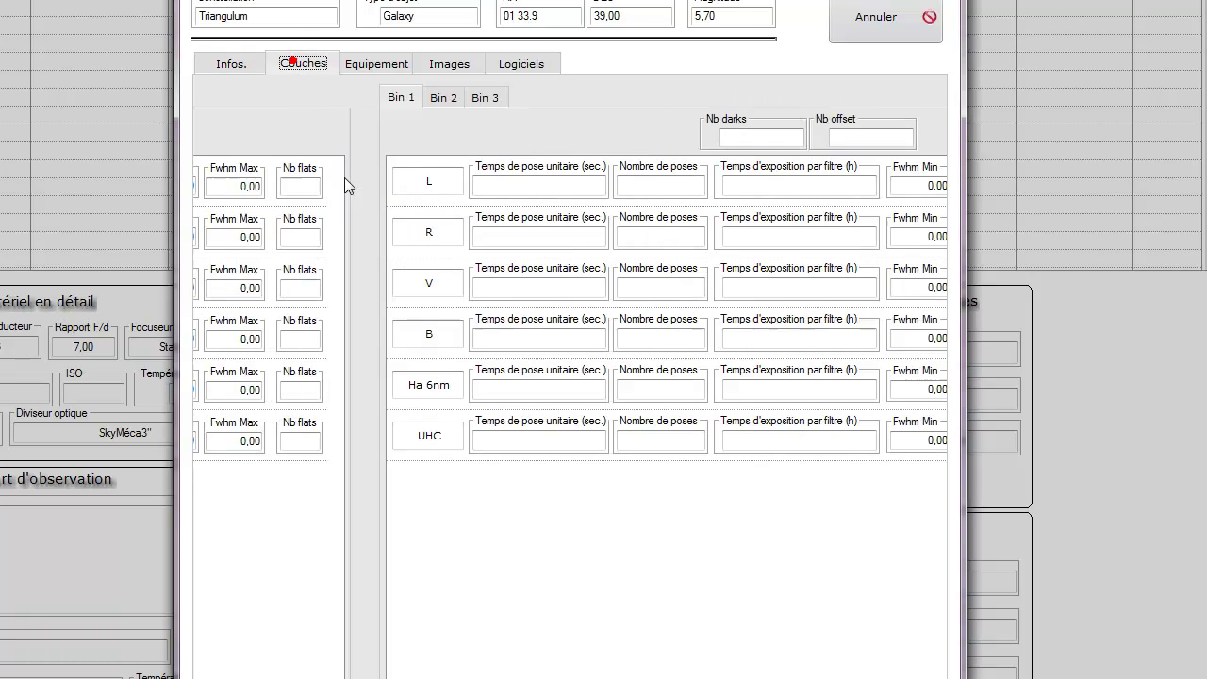
{"action": "left_click", "coordinate": [363, 186]}
{"action": "type", "text": "600"}
{"action": "key", "text": "Tab"}
{"action": "type", "text": "20"}
{"action": "key", "text": "Tab"}
{"action": "type", "text": "1,5"}
{"action": "key", "text": "Tab"}
{"action": "type", "text": "1,9"}
{"action": "key", "text": "Tab"}
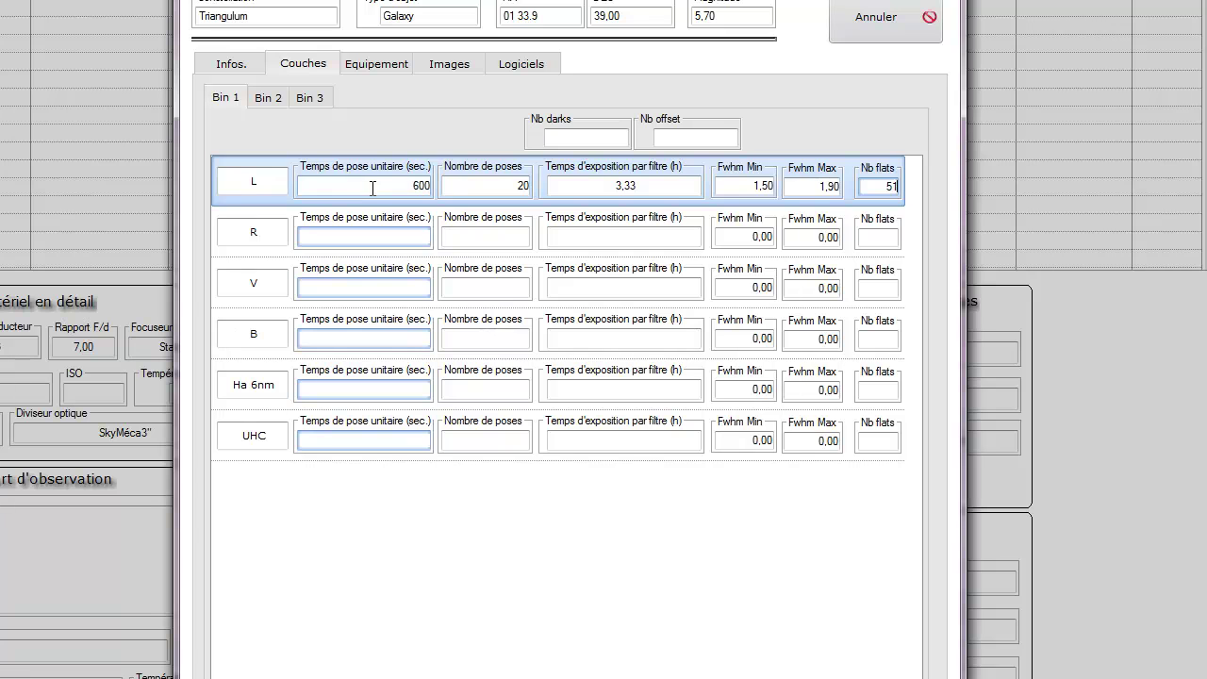
{"action": "type", "text": "51"}
Leave only the L filter row selected among the Bin 1 layers.
{"action": "key", "text": "Tab"}
{"action": "key", "text": "Tab"}
{"action": "key", "text": "Tab"}
{"action": "key", "text": "Tab"}
{"action": "key", "text": "Tab"}
{"action": "key", "text": "Tab"}
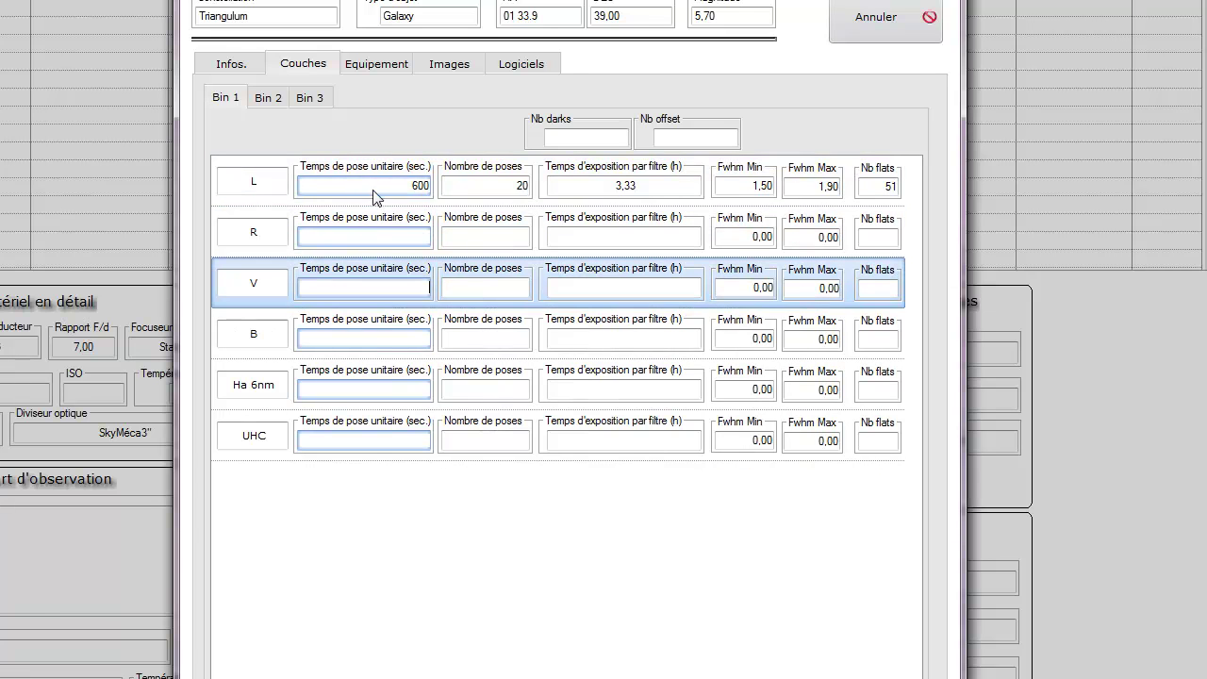
{"action": "left_click", "coordinate": [364, 389]}
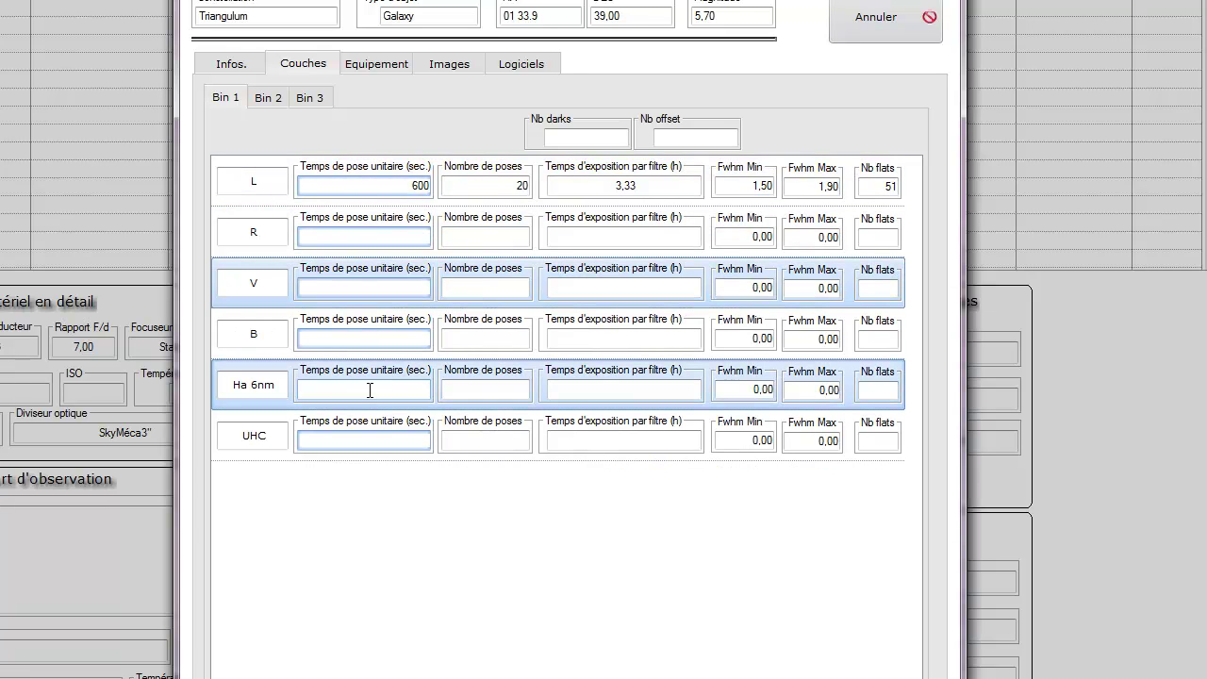
{"action": "left_click", "coordinate": [381, 391]}
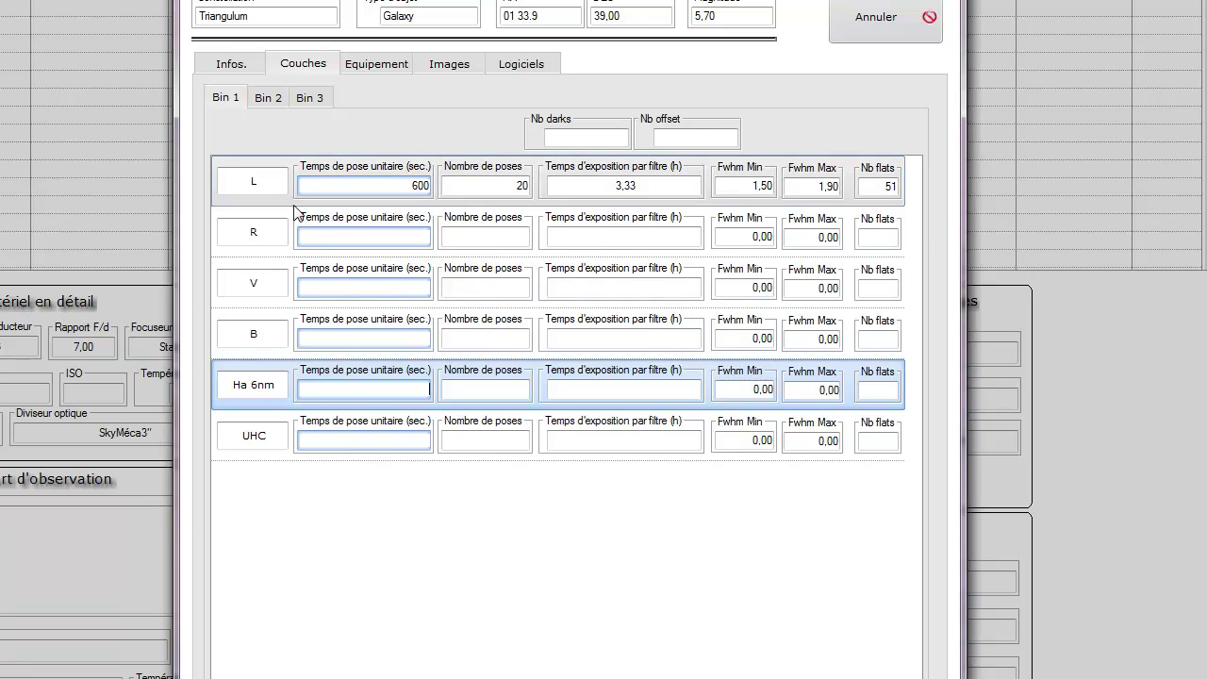
{"action": "left_click", "coordinate": [351, 507]}
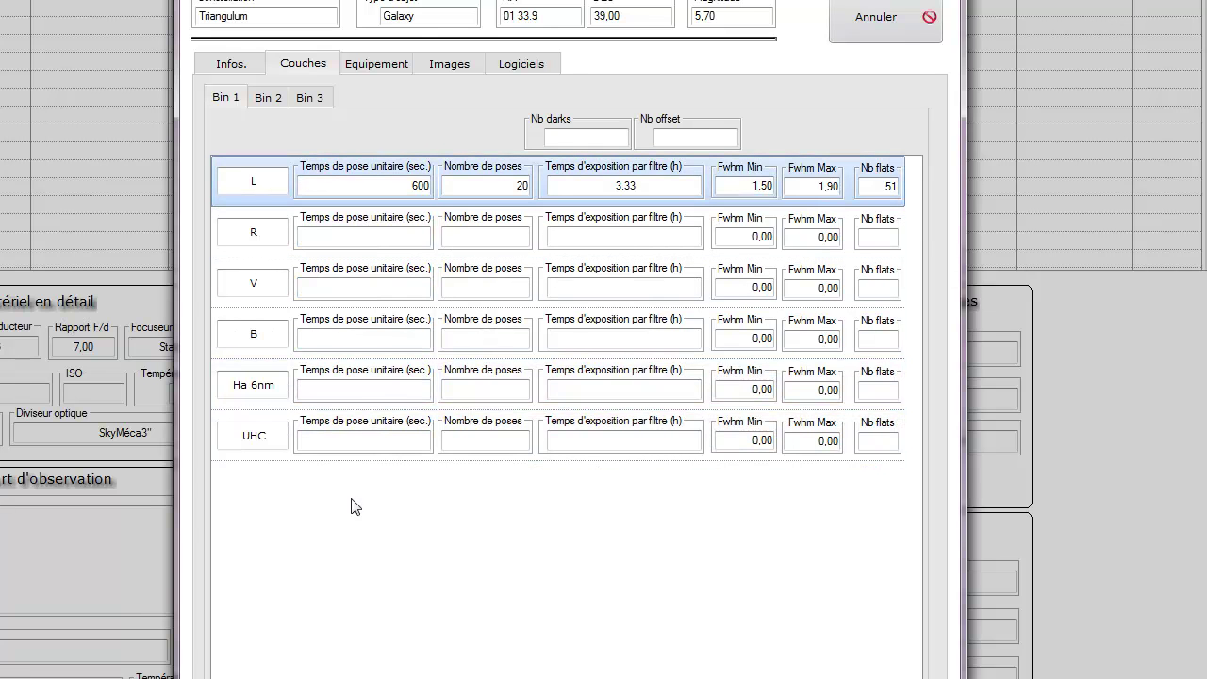
Fill in the Bin 2 R filter layer with 15 exposures of 600 s, FWHM 1.5 to 1.9 and 51 flats.
{"action": "left_click", "coordinate": [274, 97]}
{"action": "left_click", "coordinate": [382, 241]}
{"action": "type", "text": "600"}
{"action": "key", "text": "Tab"}
{"action": "type", "text": "15"}
{"action": "key", "text": "Tab"}
{"action": "key", "text": "Tab"}
{"action": "key", "text": "shift+Tab"}
{"action": "type", "text": "1,5"}
{"action": "key", "text": "Tab"}
{"action": "type", "text": "1"}
{"action": "key", "text": "Tab"}
{"action": "type", "text": "51"}
{"action": "key", "text": "Tab"}
Fill in the Bin 2 V filter layer with 13 exposures of 600 s, FWHM 1.4 to 1.9 and 51 flats.
{"action": "type", "text": "600"}
{"action": "key", "text": "Tab"}
{"action": "type", "text": "13"}
{"action": "key", "text": "Tab"}
{"action": "type", "text": "1,4"}
{"action": "key", "text": "Tab"}
{"action": "type", "text": "1,9"}
{"action": "key", "text": "Tab"}
{"action": "type", "text": "51"}
{"action": "key", "text": "Tab"}
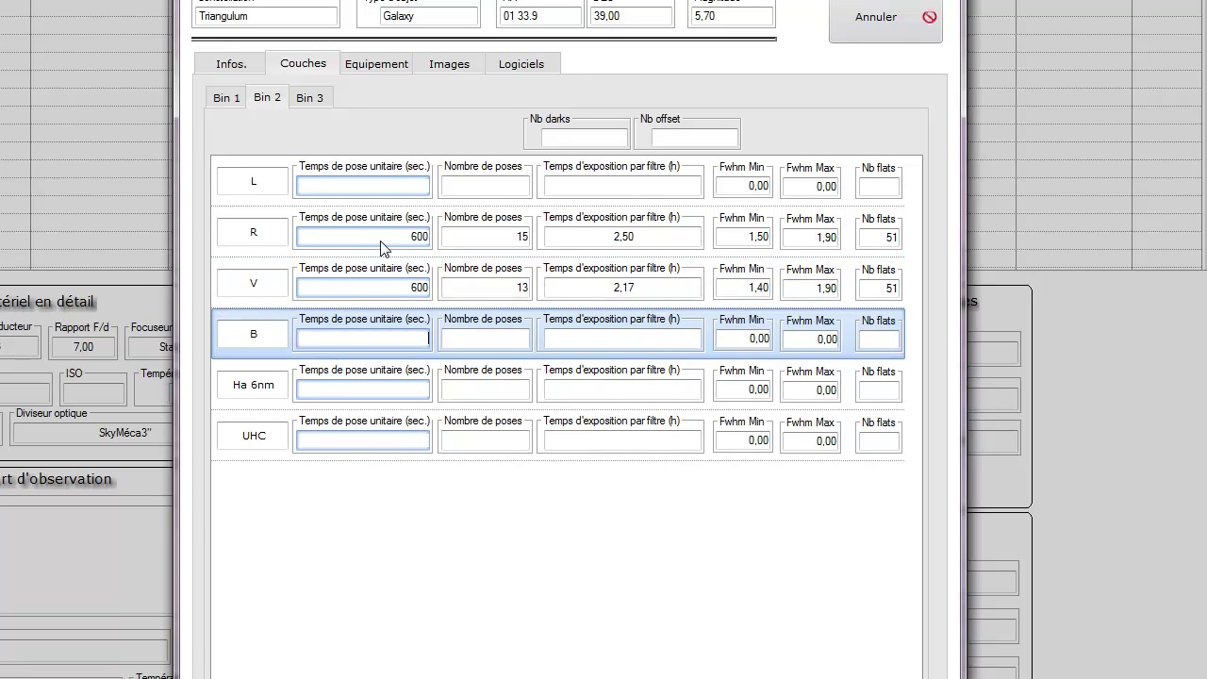
Enter 20 exposures of 600 s, FWHM 1.1 to 1.8 and 51 flats for the Bin 2 B filter, and select rows R, V and B.
{"action": "type", "text": "600"}
{"action": "key", "text": "Tab"}
{"action": "type", "text": "20"}
{"action": "key", "text": "Tab"}
{"action": "type", "text": "1,10"}
{"action": "key", "text": "Tab"}
{"action": "type", "text": "1"}
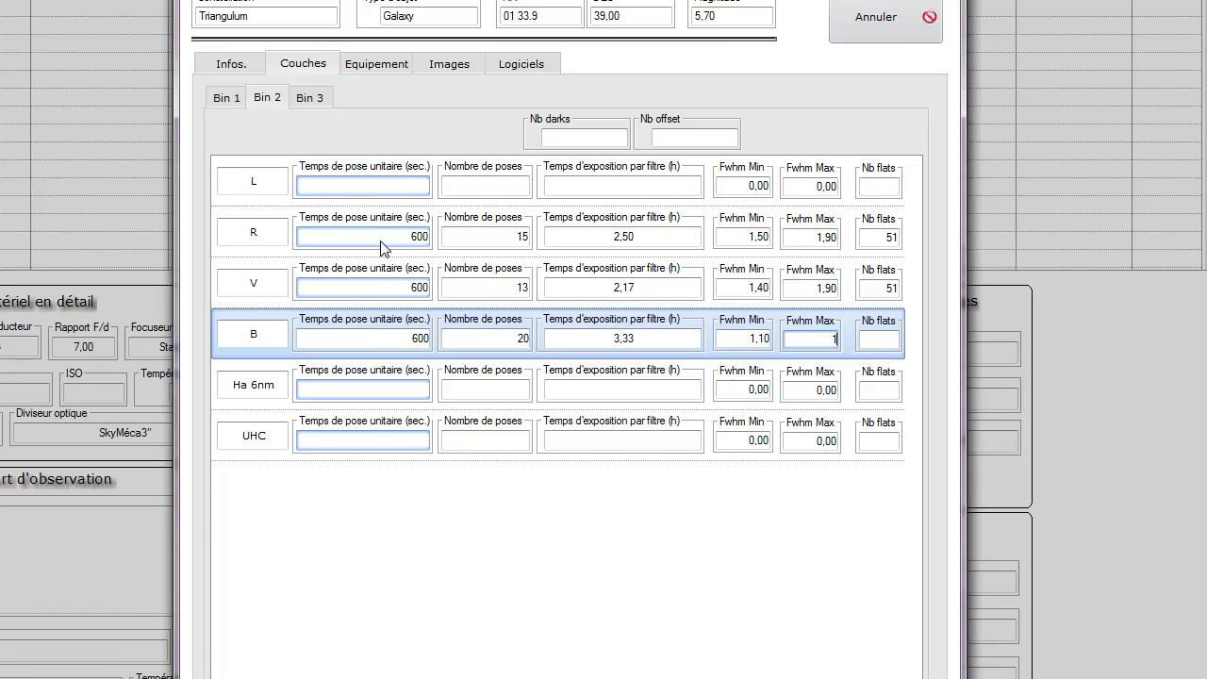
{"action": "type", "text": ",8"}
{"action": "key", "text": "Tab"}
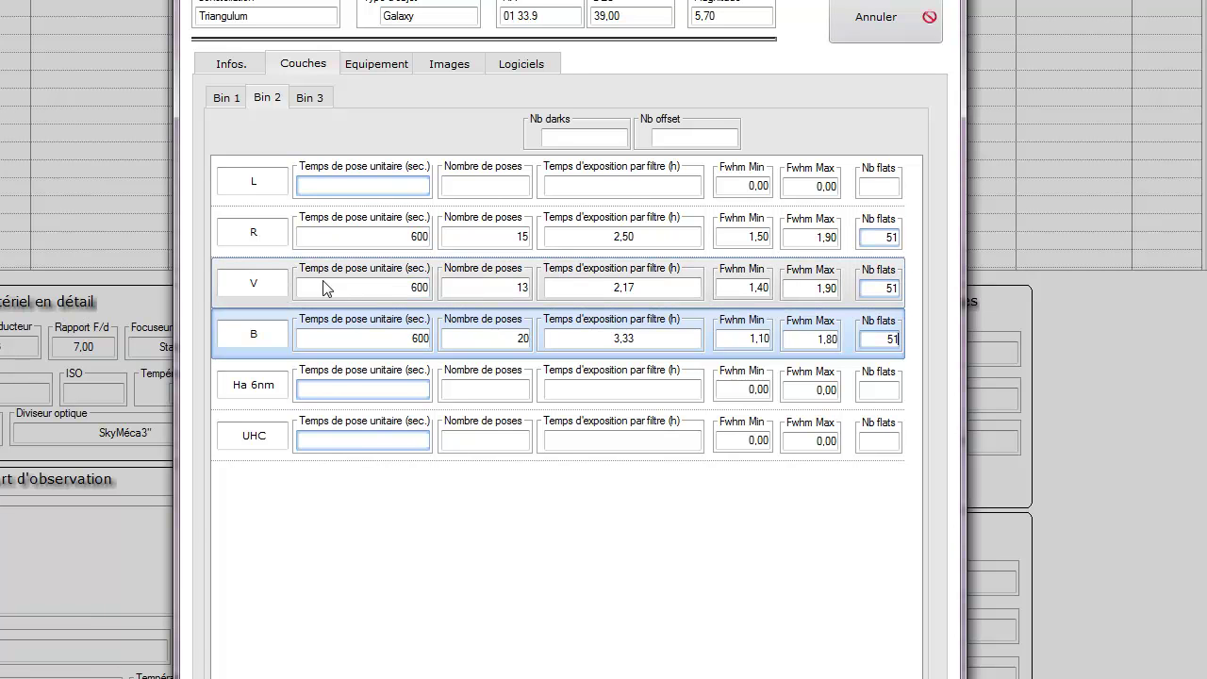
{"action": "left_click", "coordinate": [257, 251]}
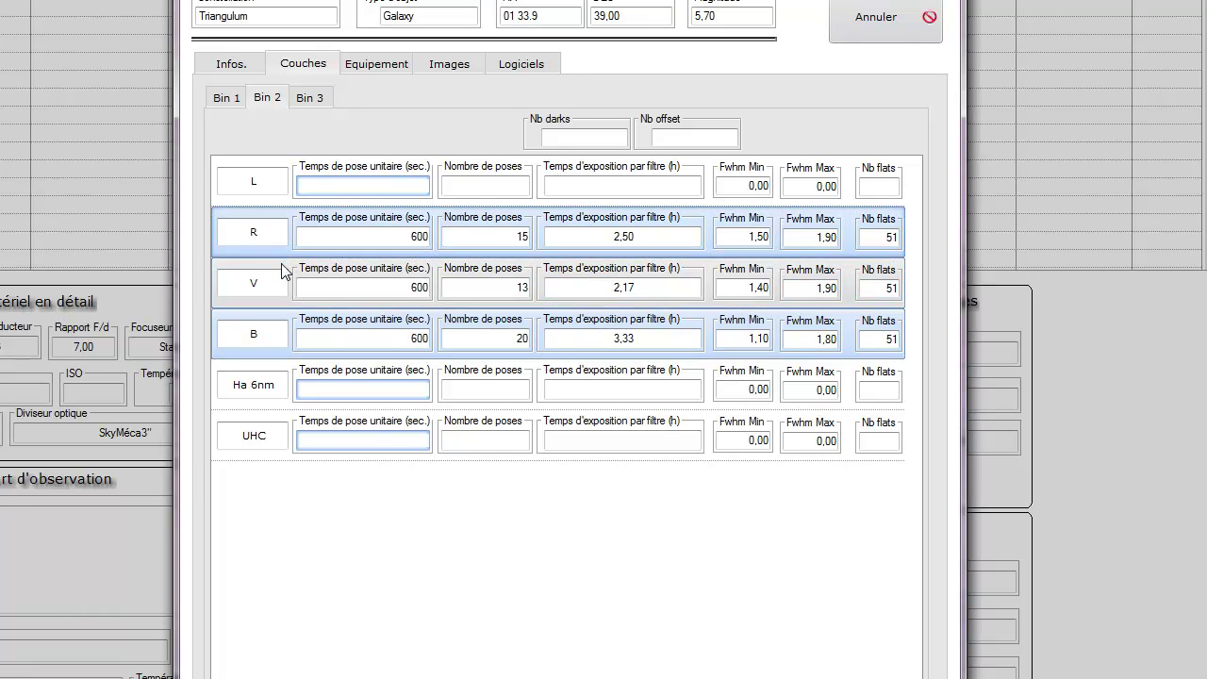
{"action": "left_click", "coordinate": [280, 273]}
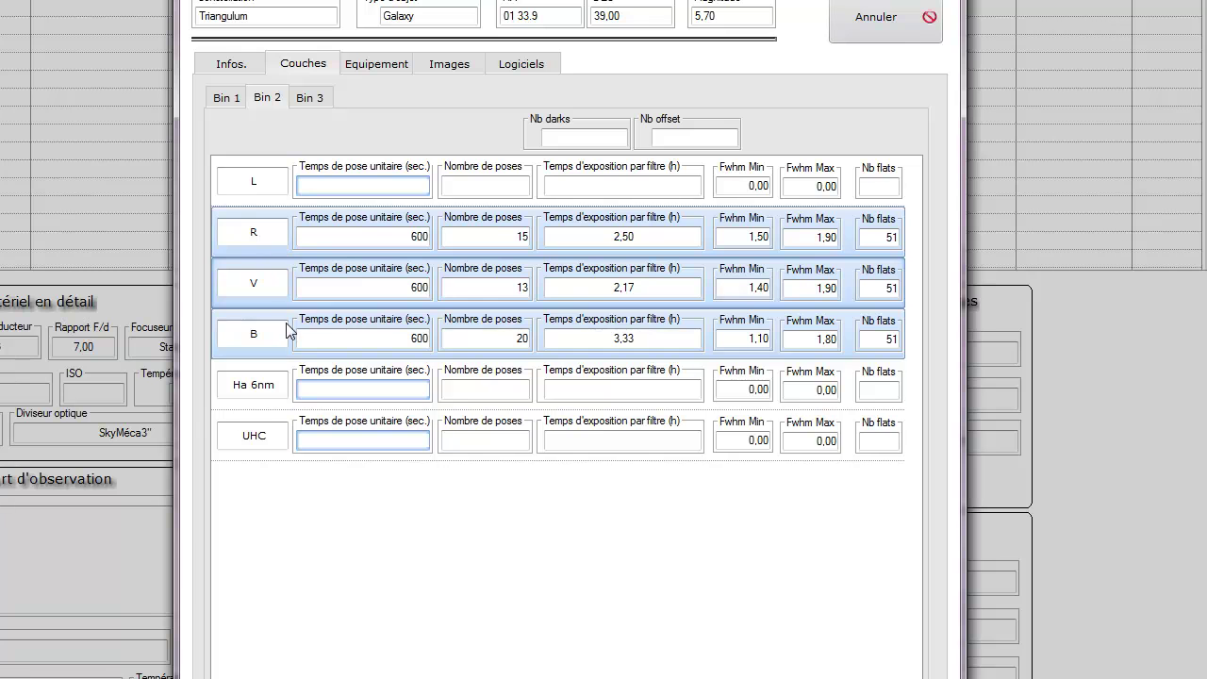
Set 51 darks and 99 offsets for Bin 1, and 51 darks and 9 offsets for Bin 2.
{"action": "left_click", "coordinate": [234, 101]}
{"action": "left_click", "coordinate": [591, 138]}
{"action": "type", "text": "51"}
{"action": "key", "text": "Tab"}
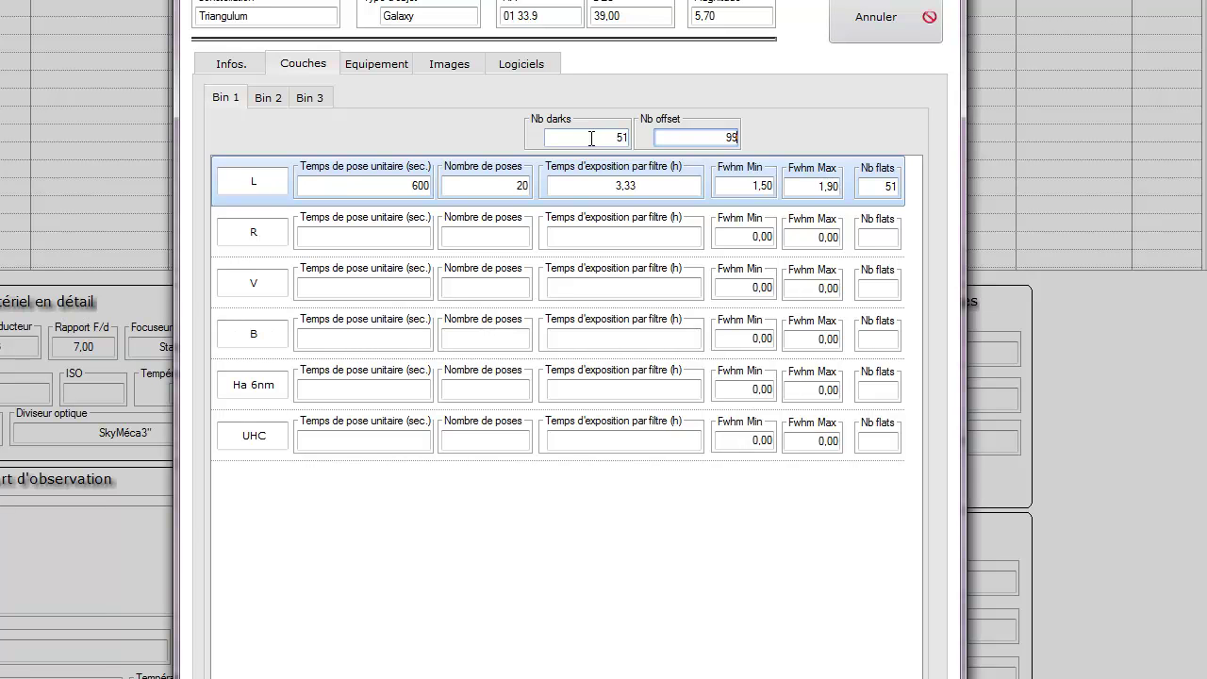
{"action": "left_click", "coordinate": [268, 98]}
{"action": "left_click", "coordinate": [595, 136]}
{"action": "type", "text": "51"}
{"action": "key", "text": "Tab"}
{"action": "type", "text": "9"}
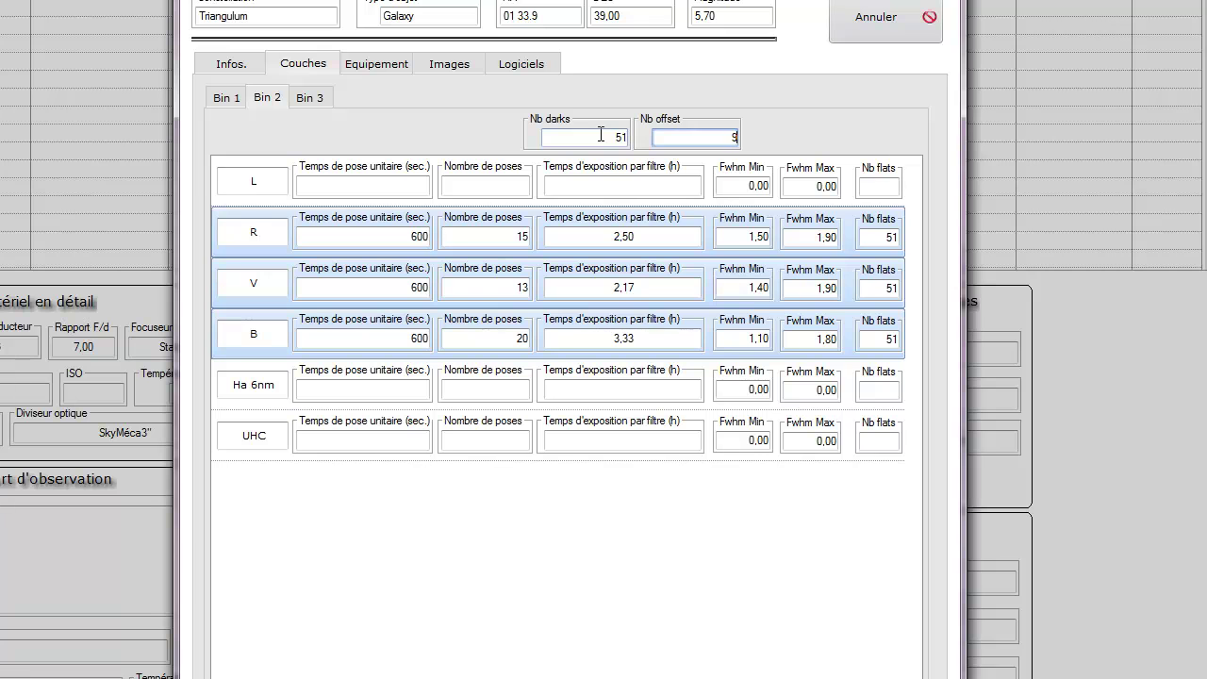
Choose TEC140ED as the imaging instrument and 350d Baader as the imaging camera, leaving the sensor temperature empty.
{"action": "left_click", "coordinate": [376, 64]}
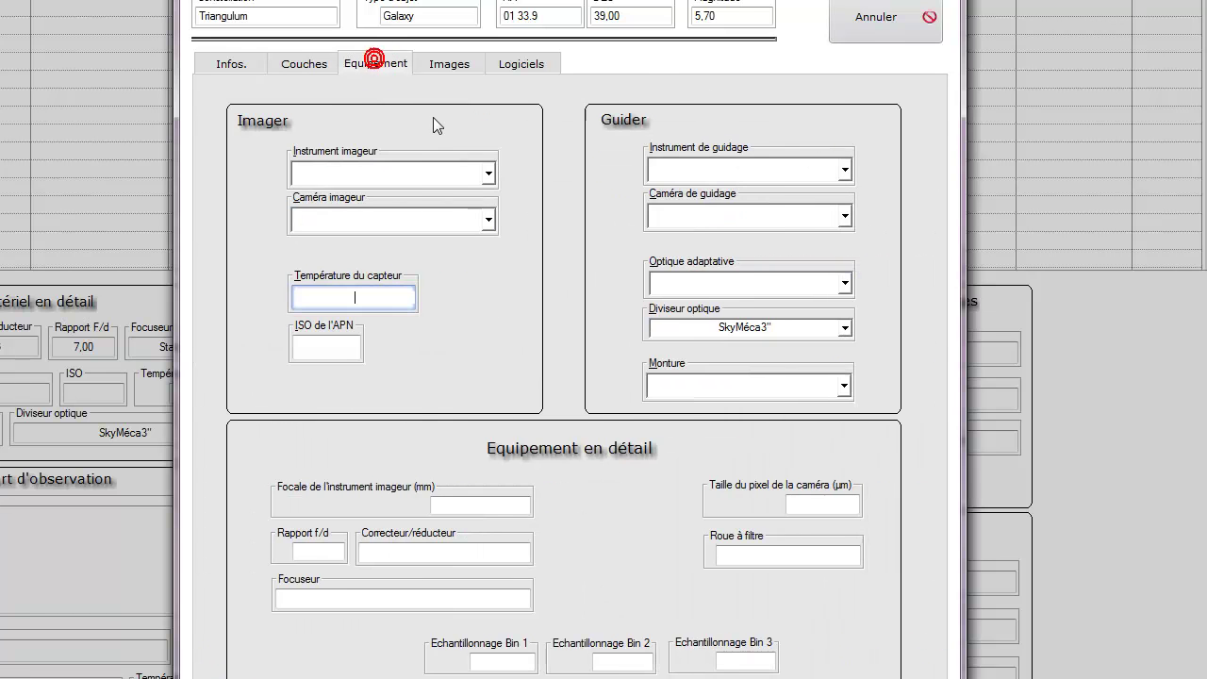
{"action": "left_click", "coordinate": [423, 172]}
{"action": "left_click", "coordinate": [420, 195]}
{"action": "left_click", "coordinate": [424, 219]}
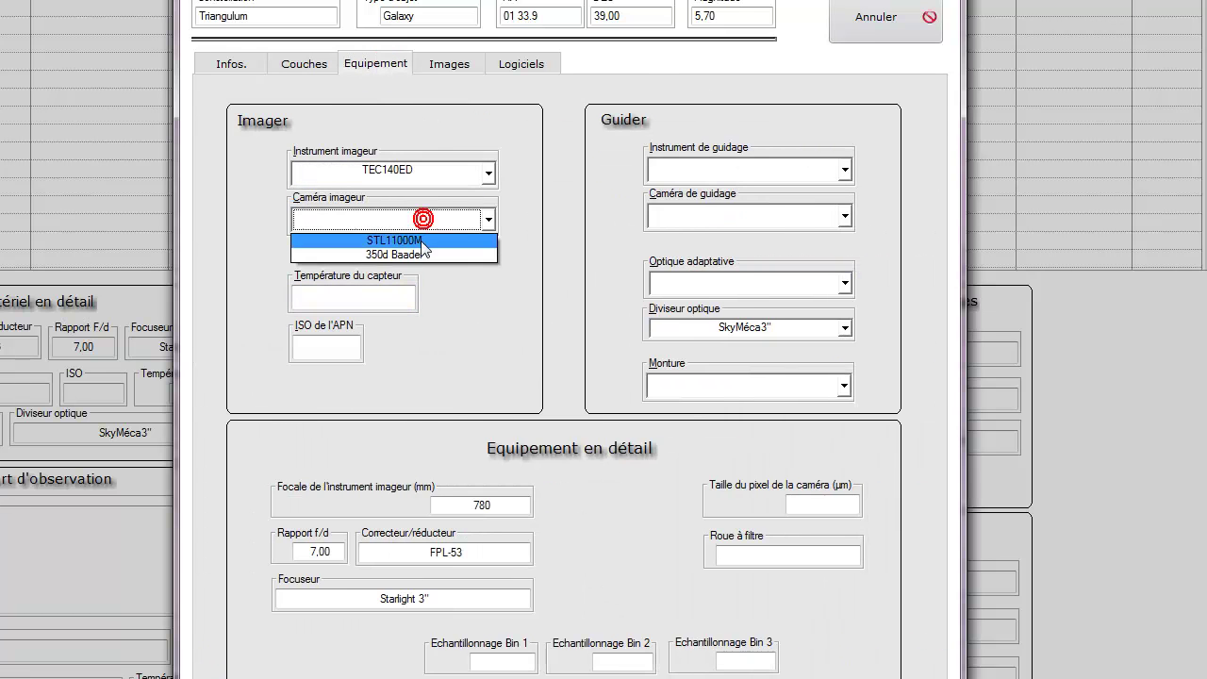
{"action": "left_click", "coordinate": [421, 253]}
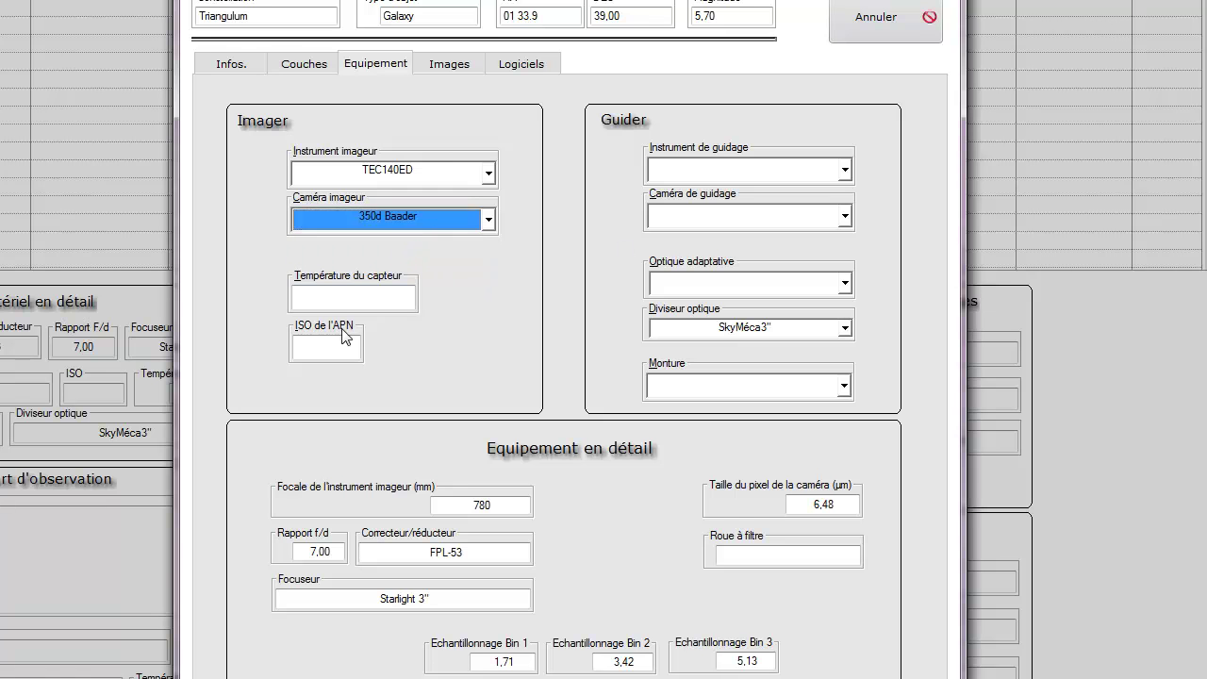
{"action": "left_click", "coordinate": [344, 296]}
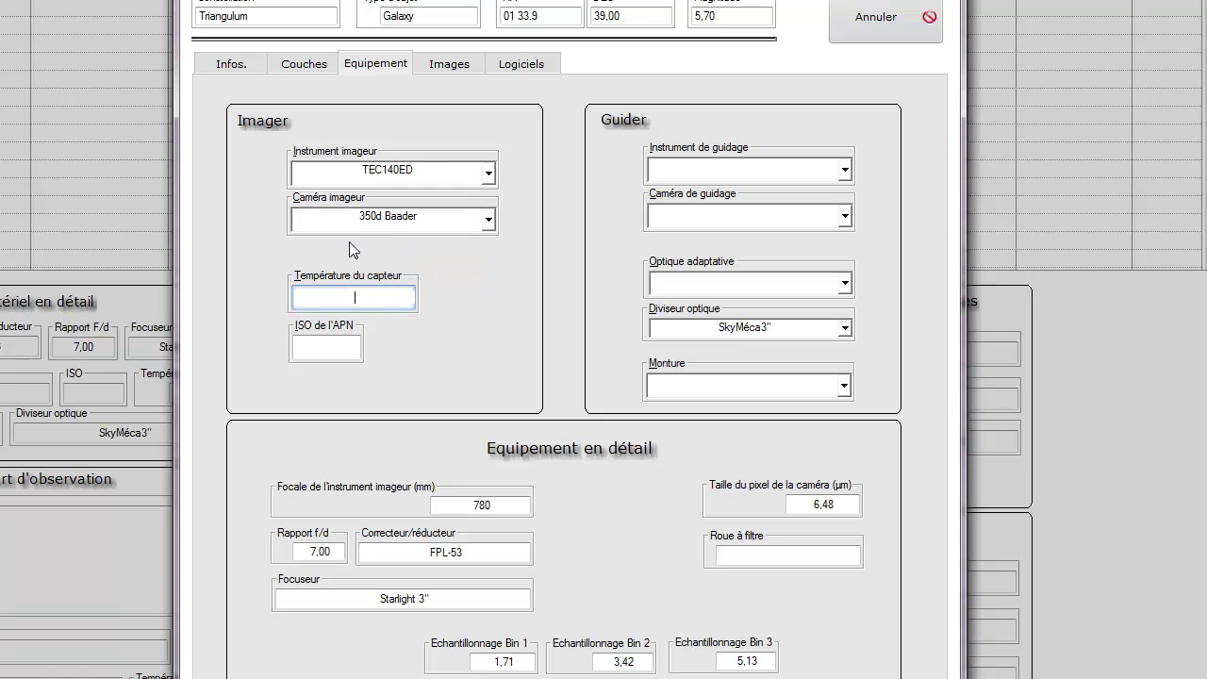
Set the session's observing site to Jardin (38) and the ambient temperature to 5, leaving wind and SQM empty.
{"action": "left_click", "coordinate": [227, 70]}
{"action": "left_click", "coordinate": [798, 120]}
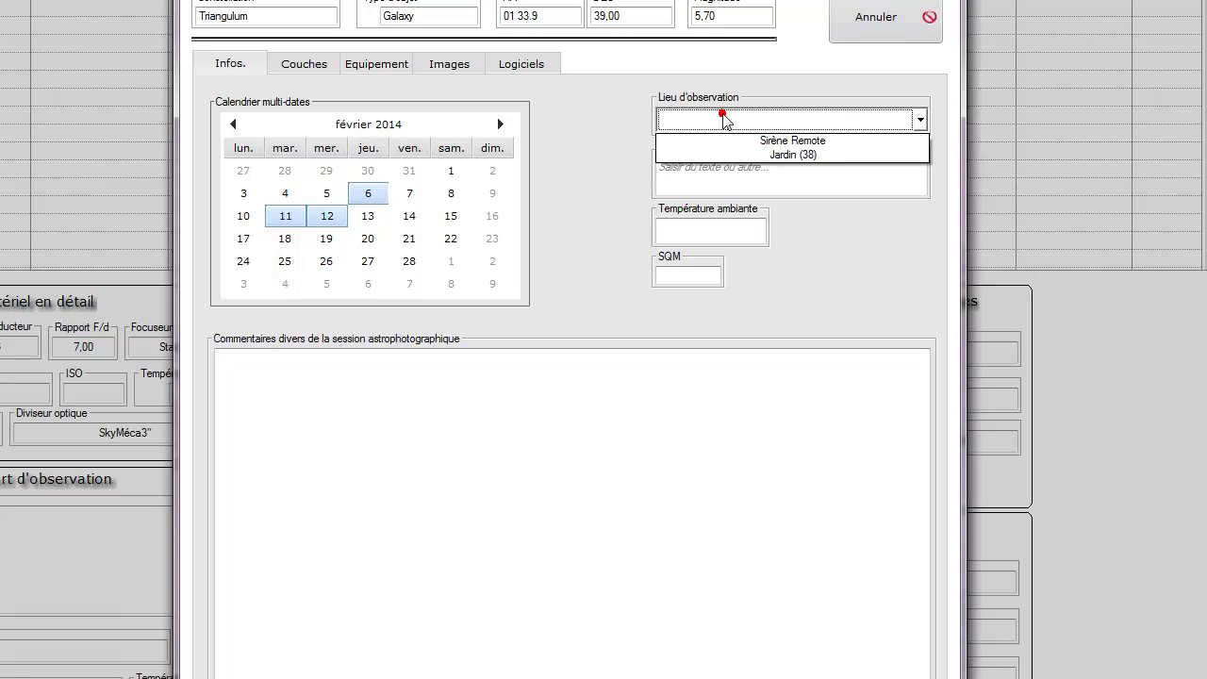
{"action": "left_click", "coordinate": [806, 152]}
{"action": "left_click", "coordinate": [792, 172]}
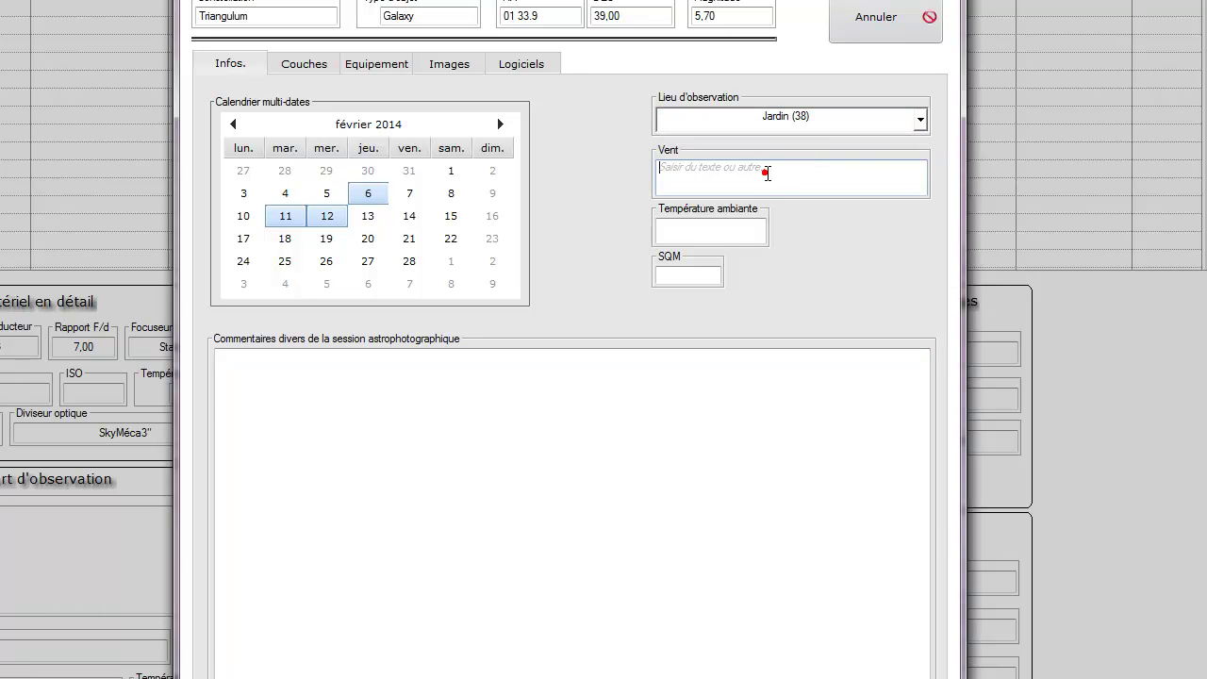
{"action": "left_click", "coordinate": [715, 231]}
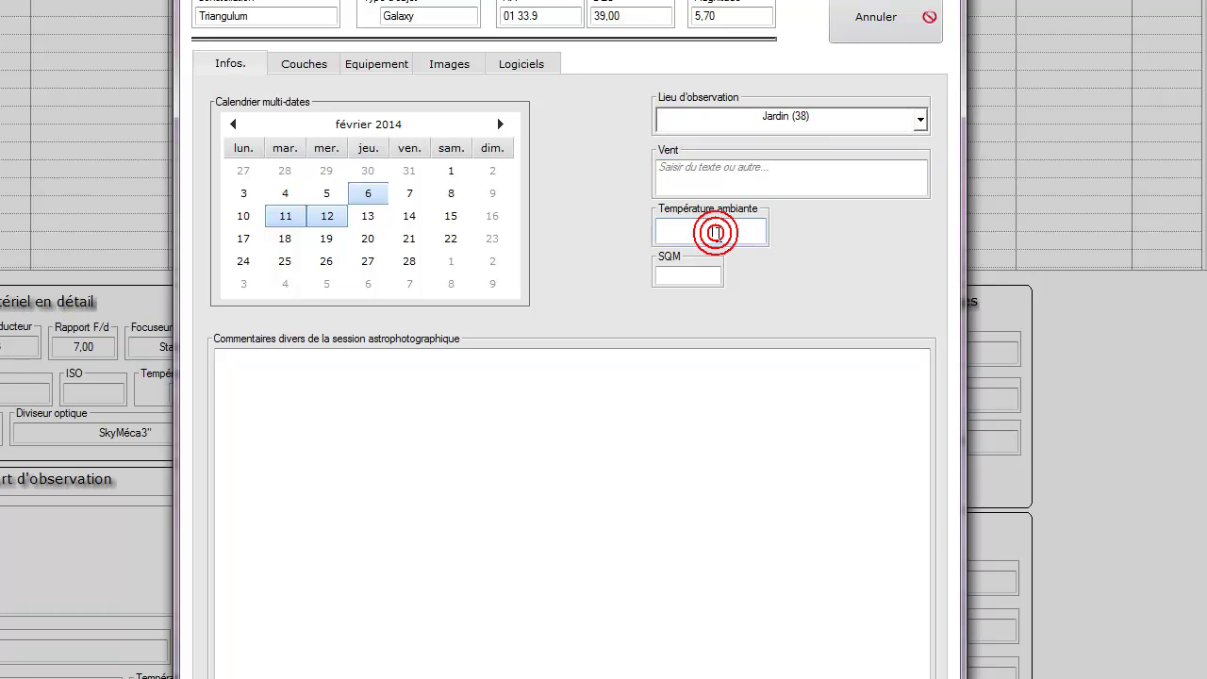
{"action": "type", "text": "5"}
{"action": "left_click", "coordinate": [698, 275]}
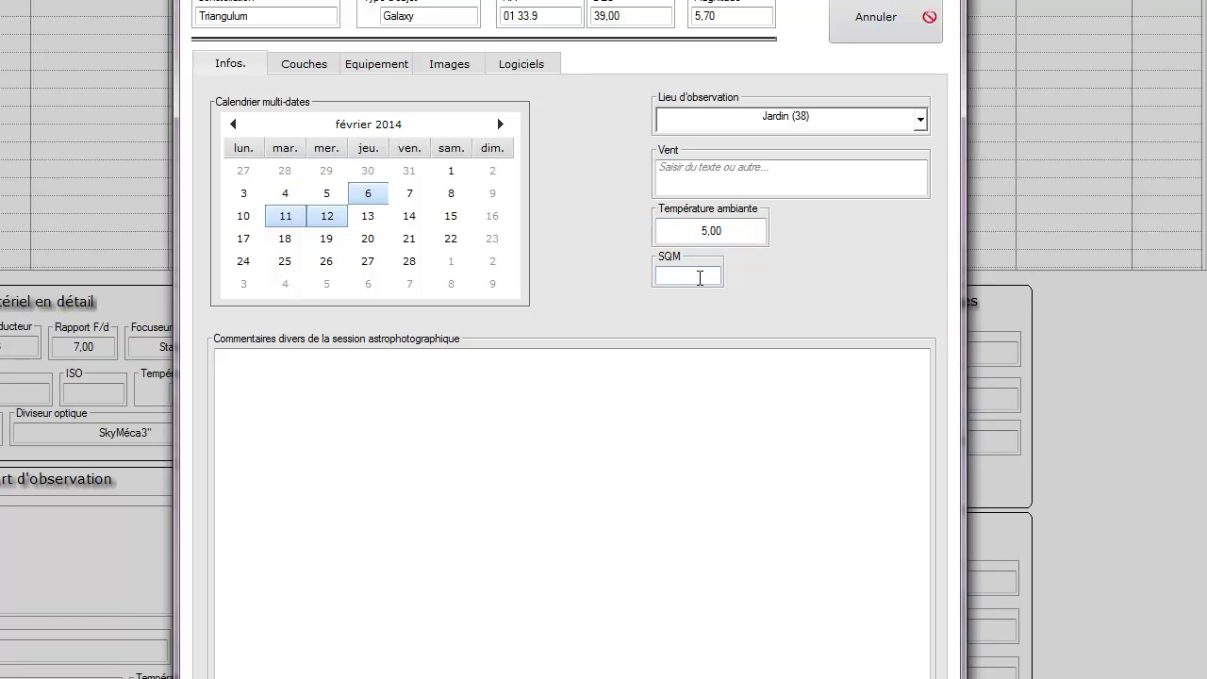
Set the camera ISO to 5 and choose Chercheur as guiding instrument with Lodestar as guiding camera, leaving adaptive optics empty.
{"action": "left_click", "coordinate": [376, 63]}
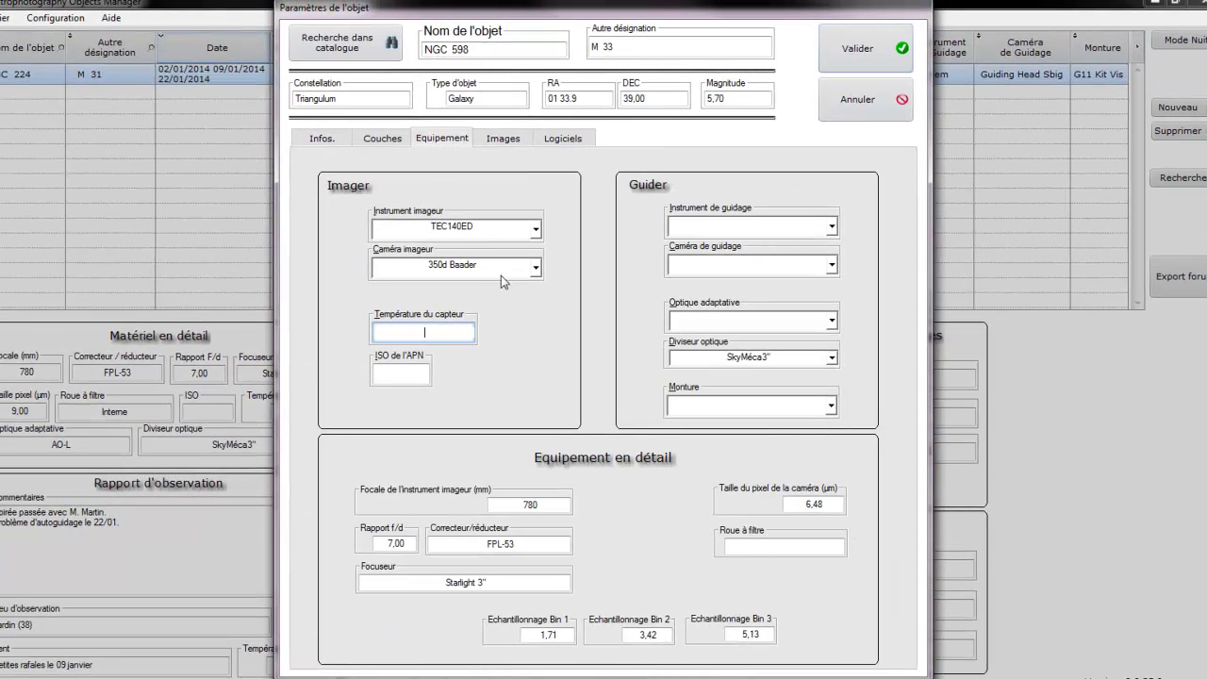
{"action": "left_click", "coordinate": [407, 371]}
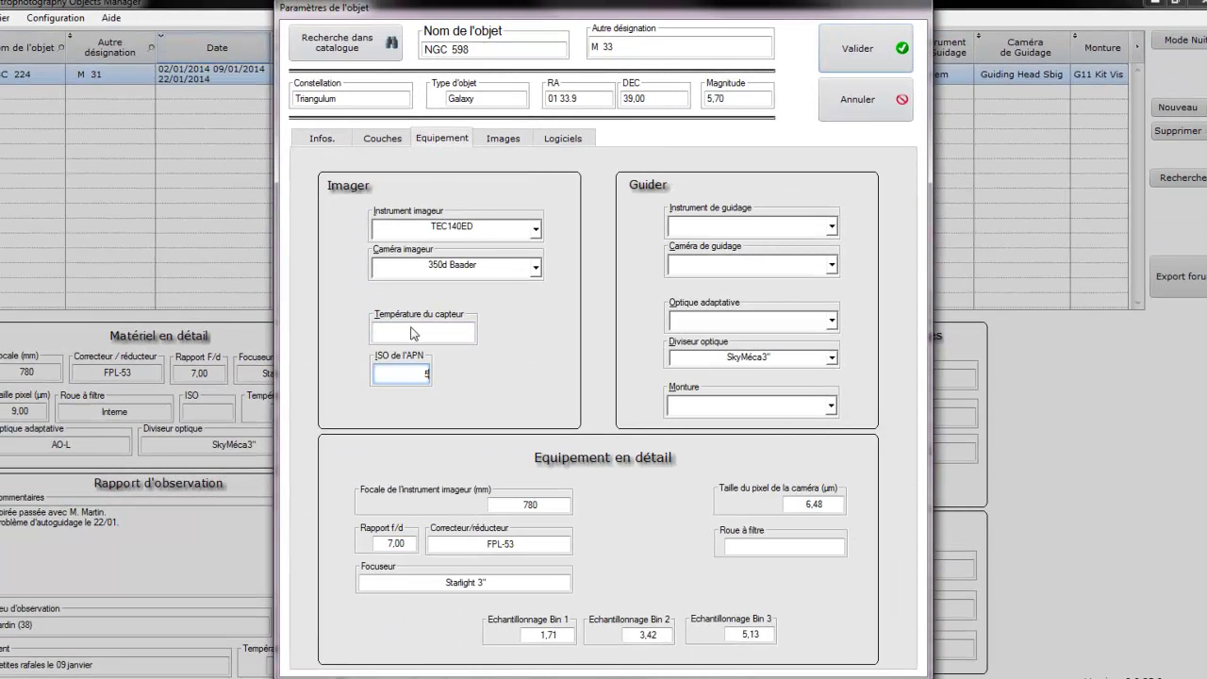
{"action": "left_click", "coordinate": [751, 230]}
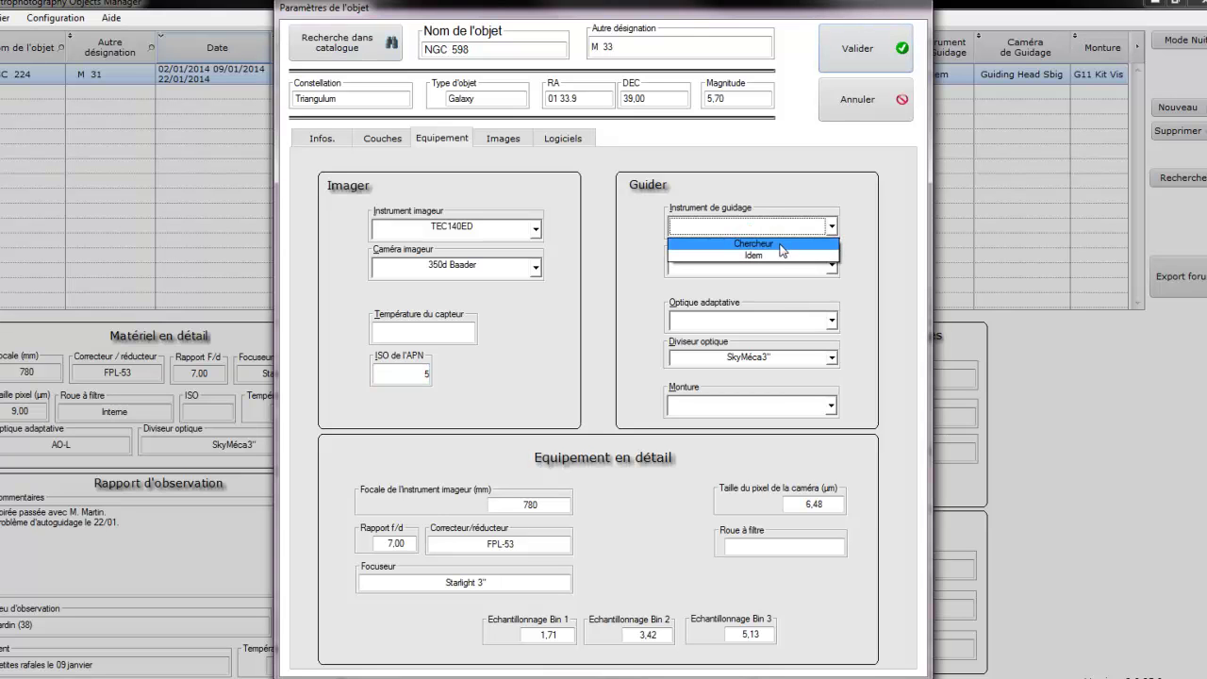
{"action": "left_click", "coordinate": [780, 247]}
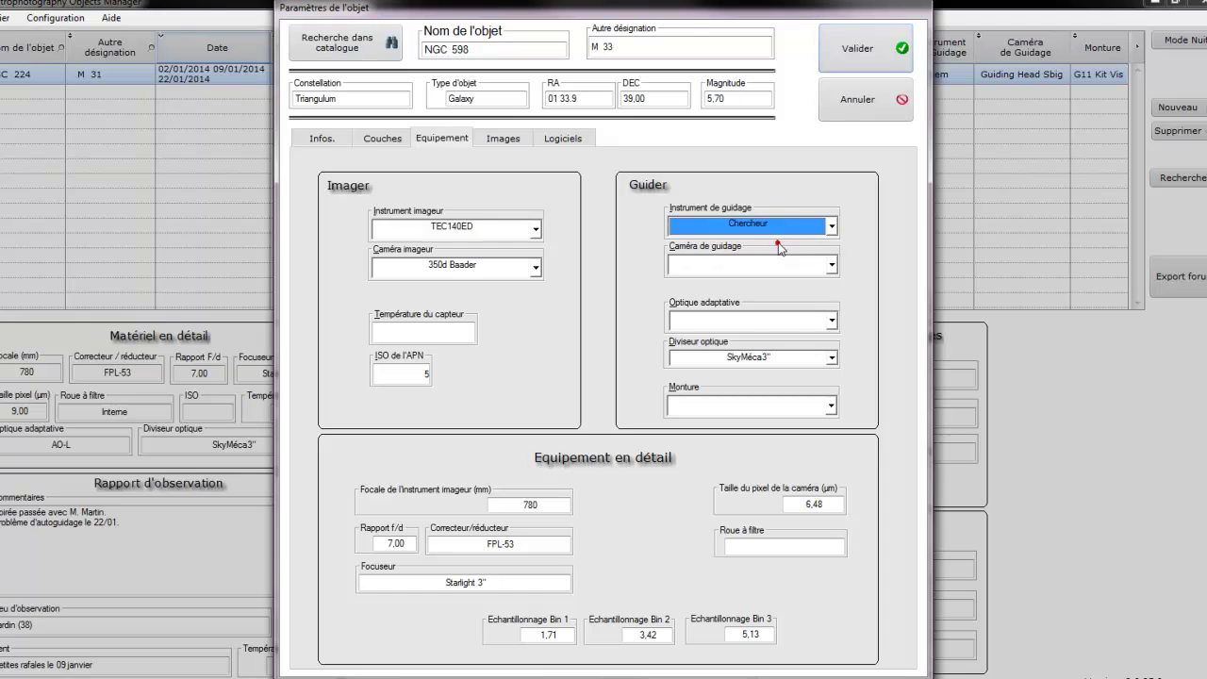
{"action": "left_click", "coordinate": [801, 270]}
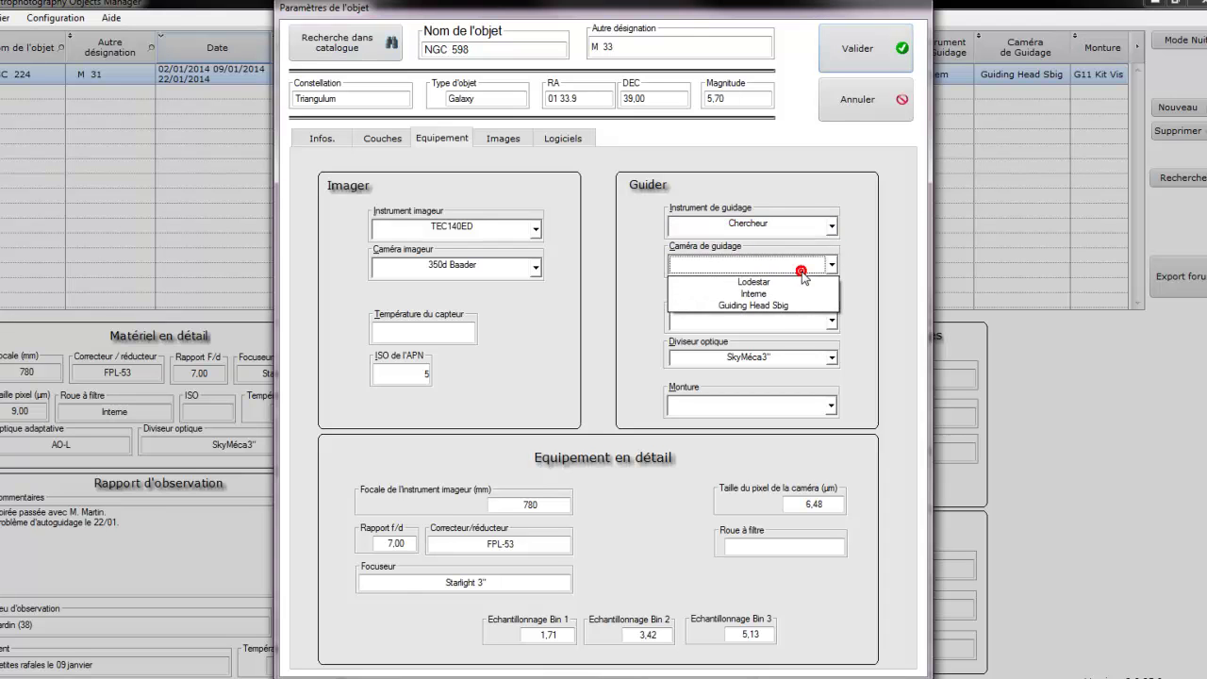
{"action": "left_click", "coordinate": [783, 282]}
{"action": "left_click", "coordinate": [797, 320]}
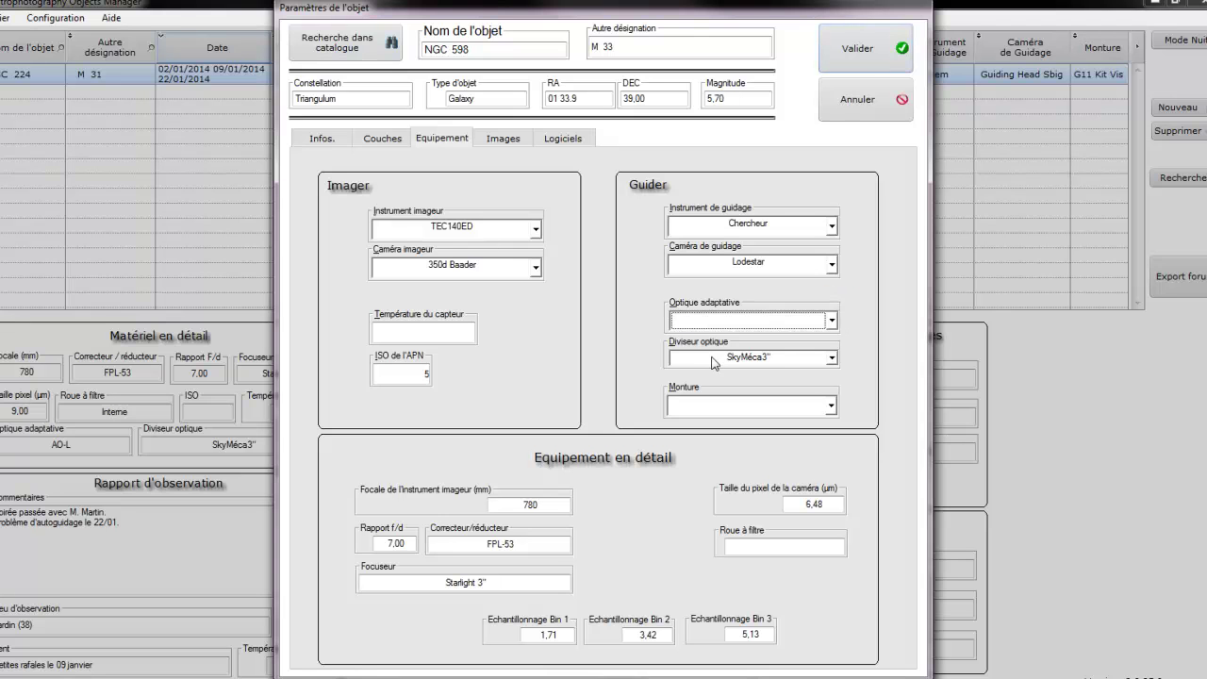
Keep SkyMéca3" as the optical divider and choose G11 Kit Vis as the mount, leaving the filter wheel empty.
{"action": "left_click", "coordinate": [784, 360]}
{"action": "left_click", "coordinate": [786, 360]}
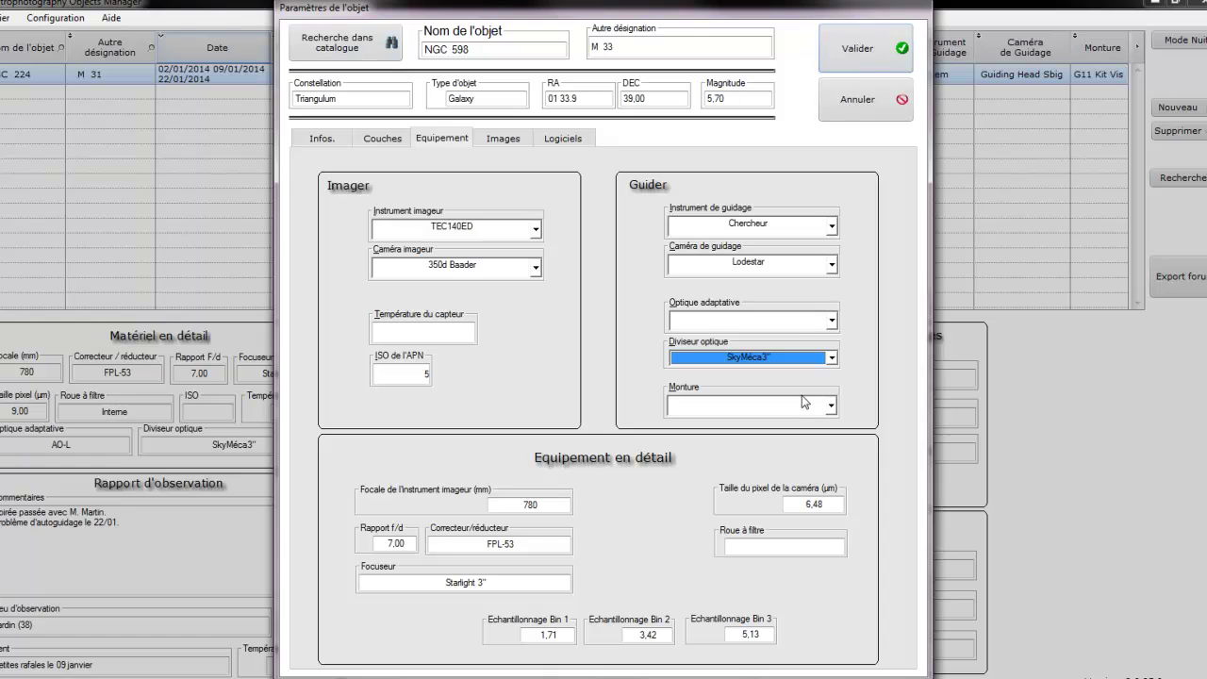
{"action": "left_click", "coordinate": [786, 407]}
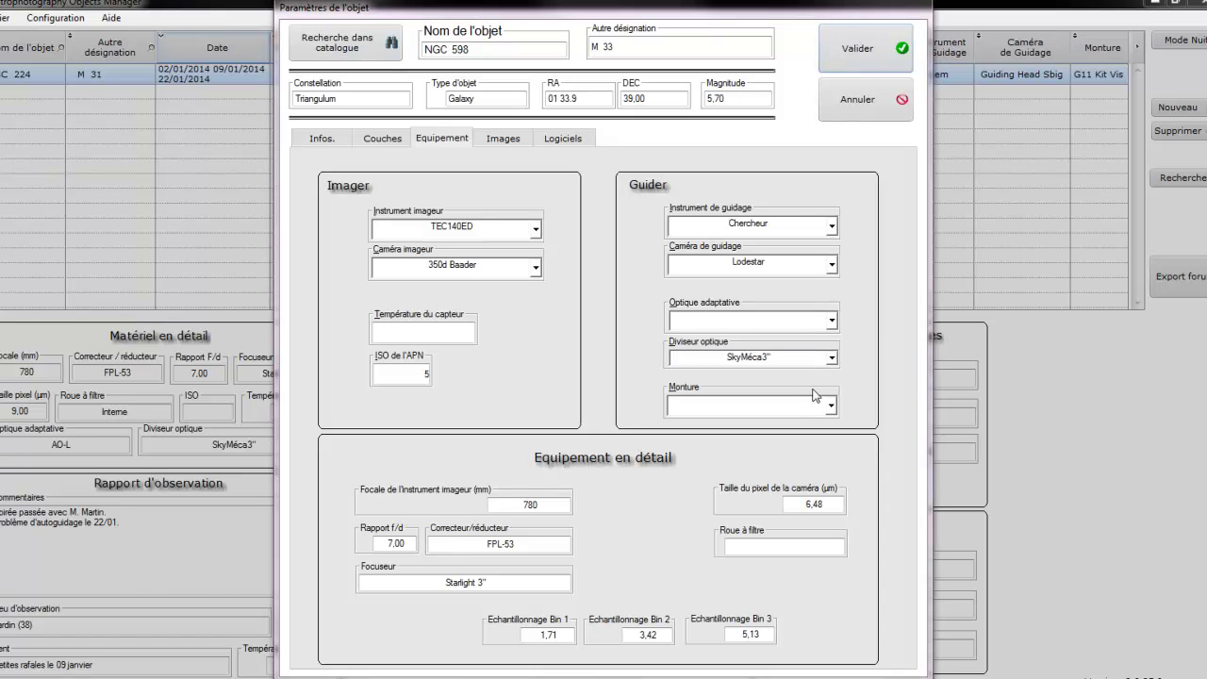
{"action": "left_click", "coordinate": [813, 401]}
{"action": "left_click", "coordinate": [772, 425]}
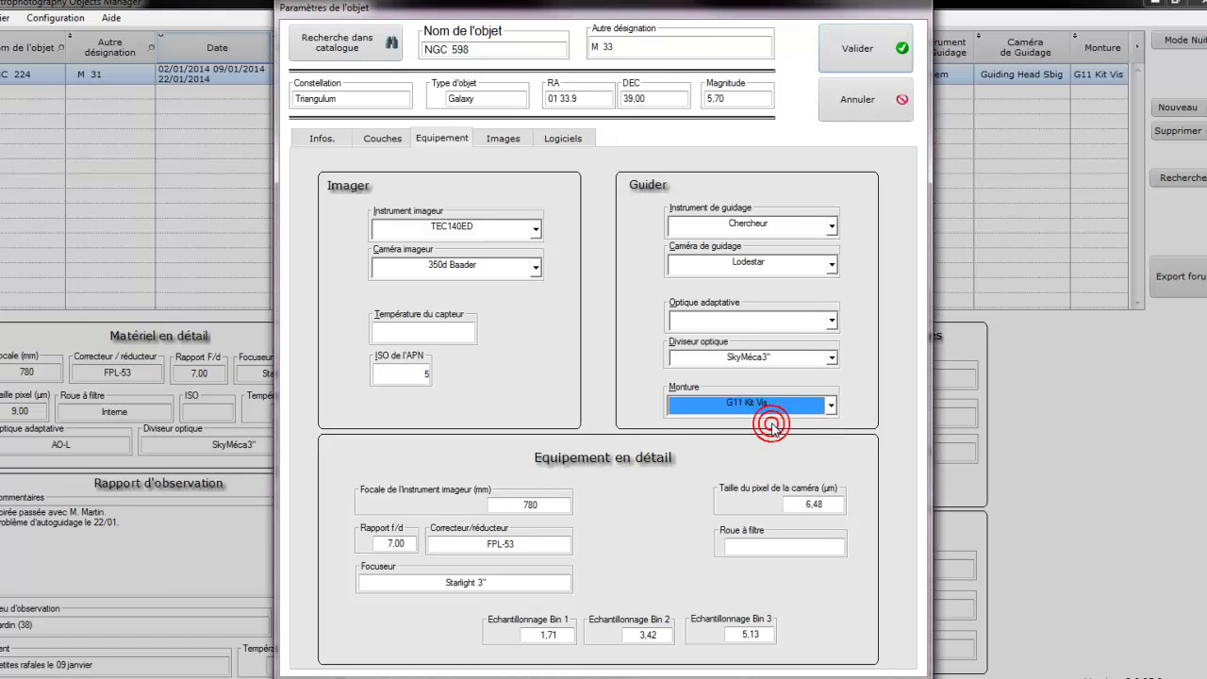
{"action": "left_click", "coordinate": [768, 543]}
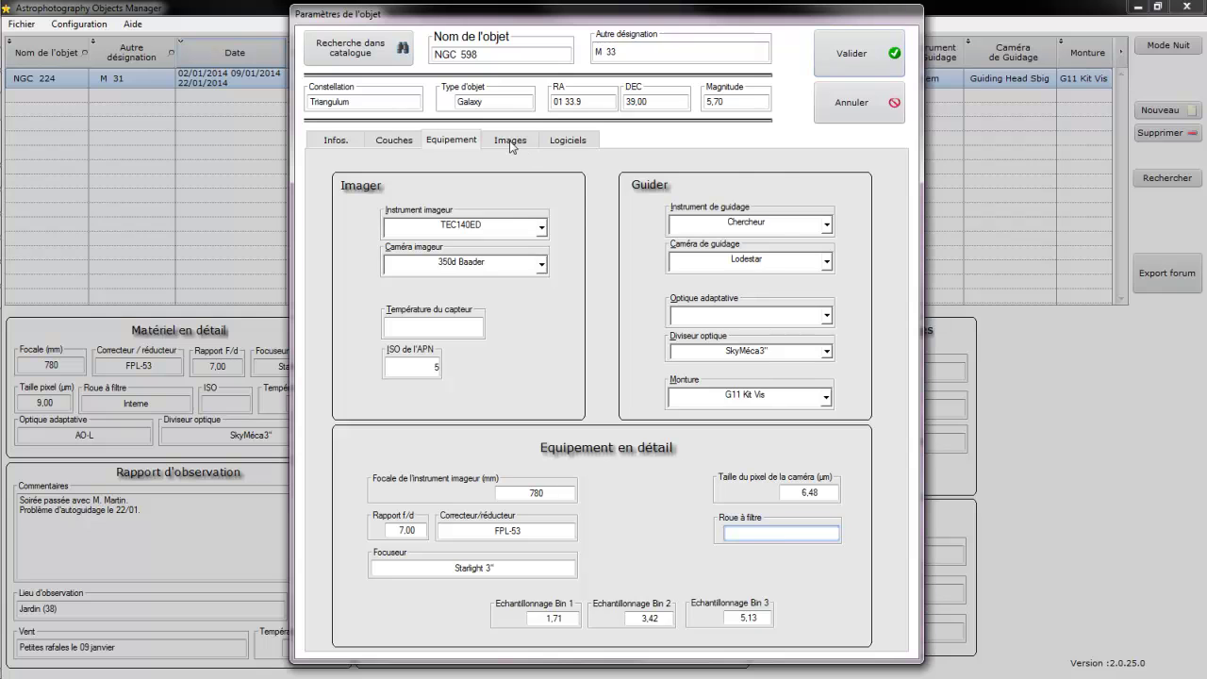
Set the source images directory to the _APN_ folder under Images Astro en local\Traitement.
{"action": "left_click", "coordinate": [531, 143]}
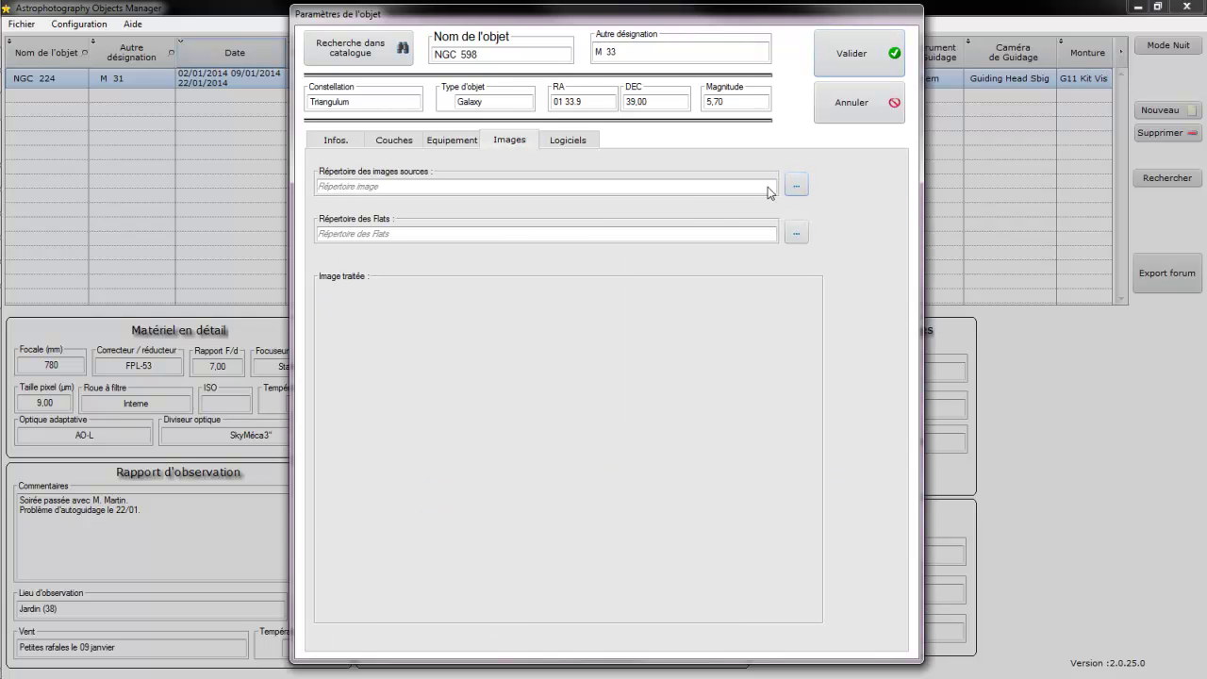
{"action": "left_click", "coordinate": [797, 187]}
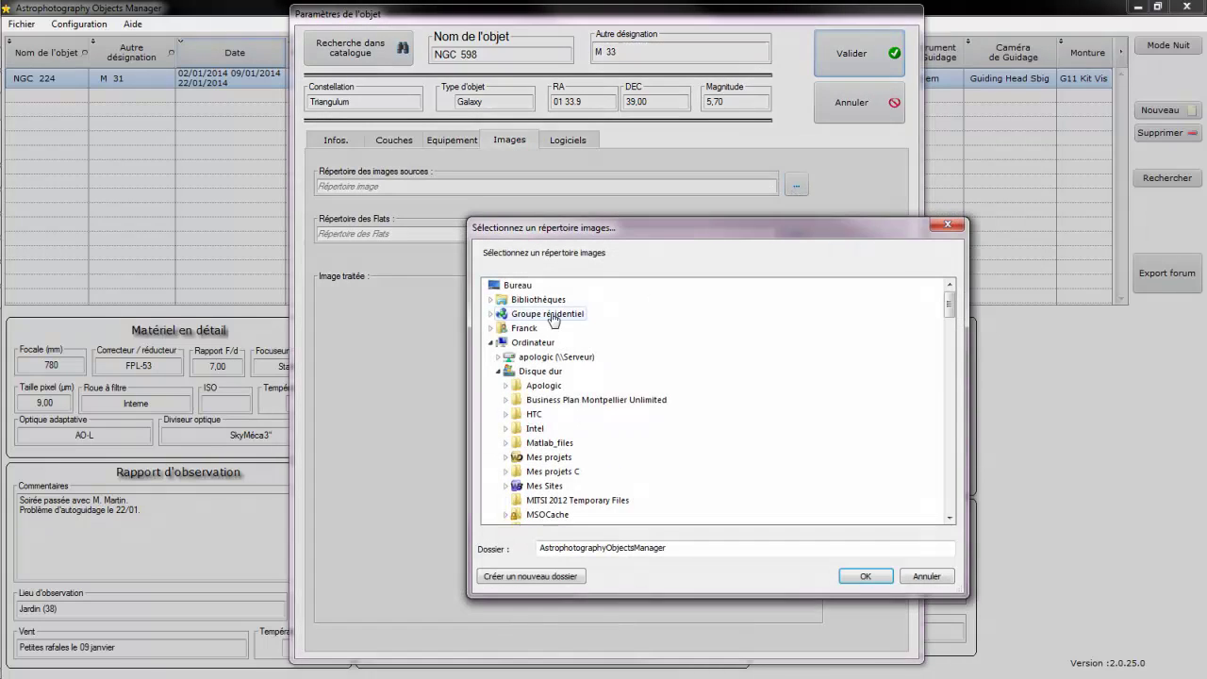
{"action": "left_click", "coordinate": [540, 300]}
{"action": "left_click", "coordinate": [532, 328]}
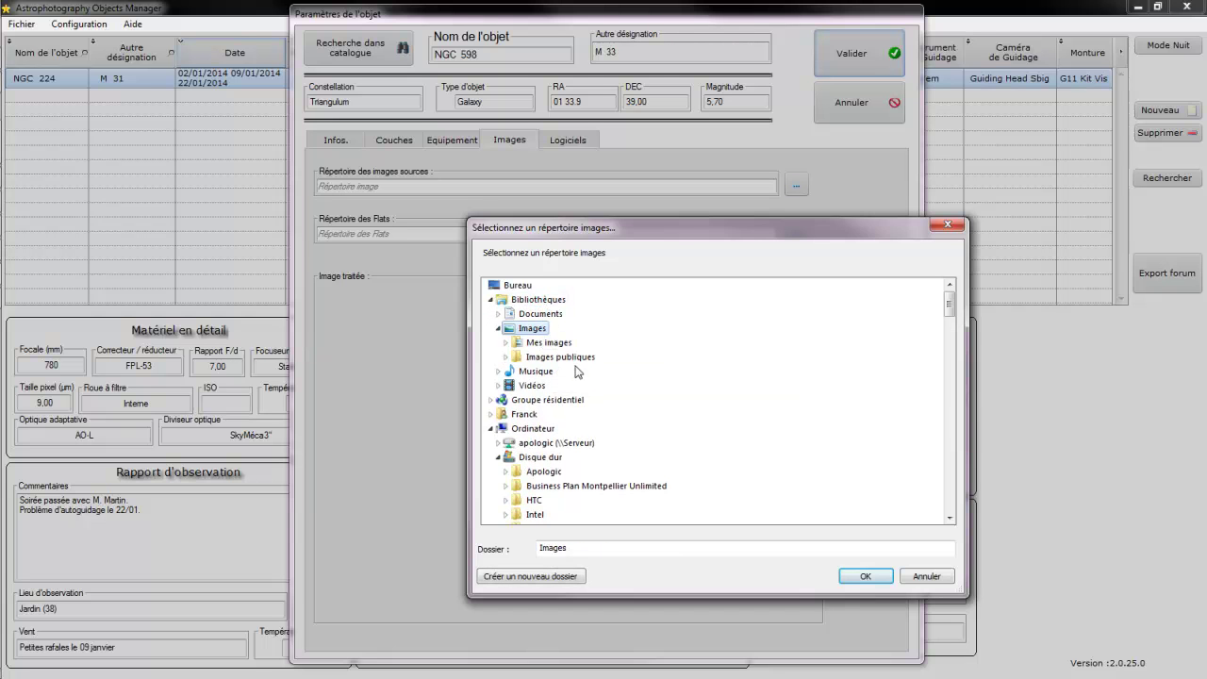
{"action": "left_click", "coordinate": [555, 344]}
{"action": "left_click", "coordinate": [577, 400]}
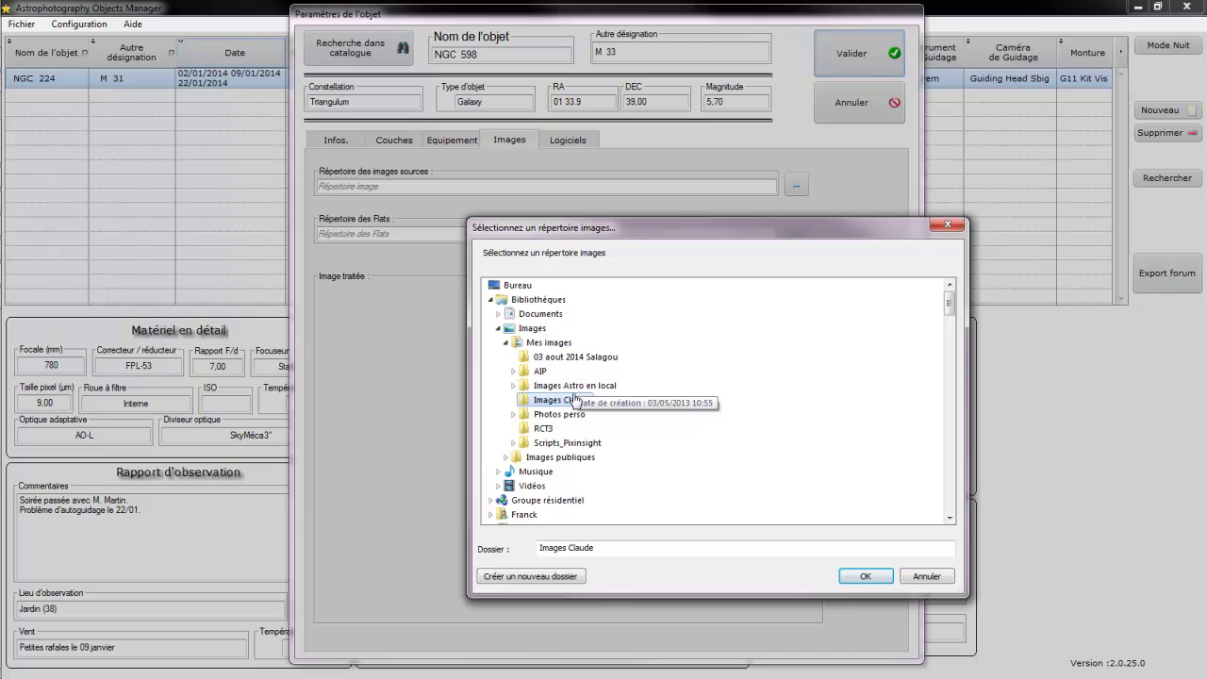
{"action": "double_click", "coordinate": [574, 385]}
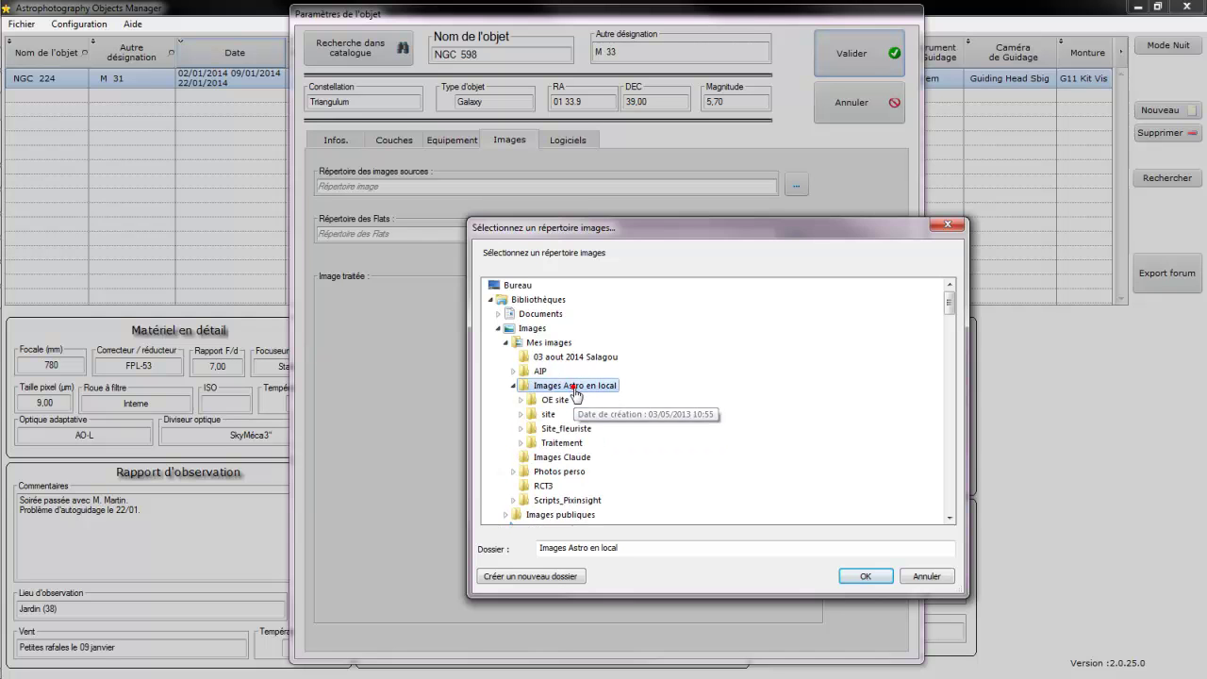
{"action": "double_click", "coordinate": [573, 442]}
{"action": "scroll", "coordinate": [640, 443], "scroll_direction": "down", "scroll_amount": 2}
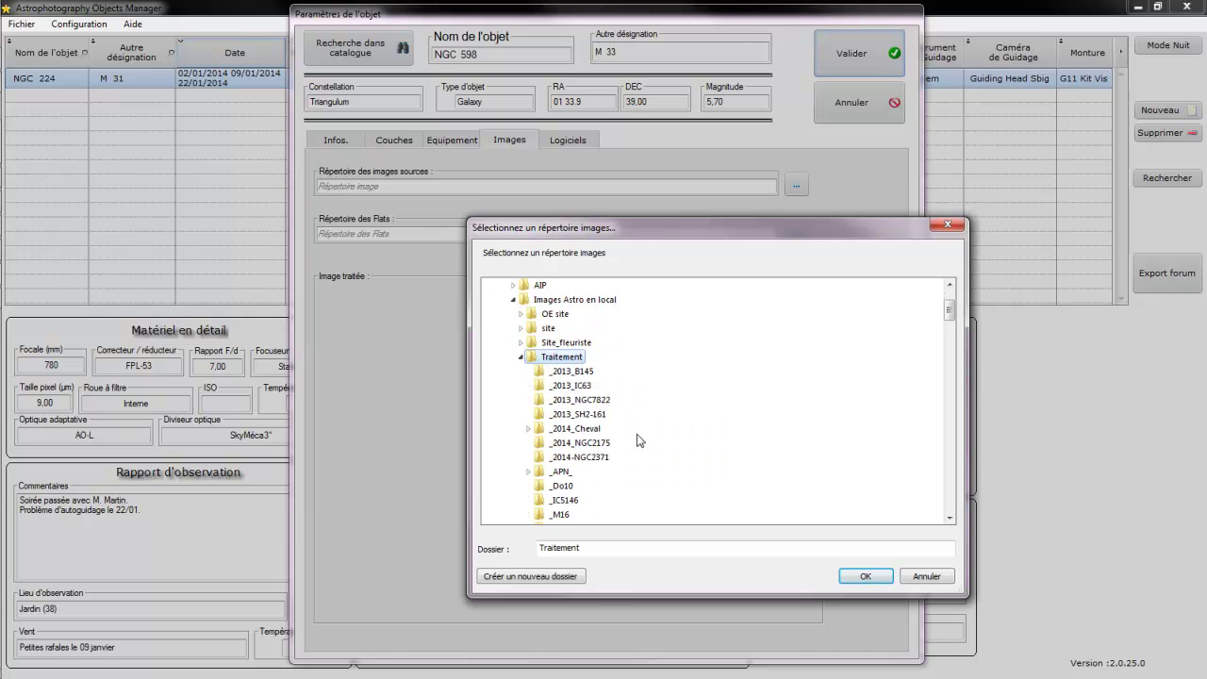
{"action": "double_click", "coordinate": [561, 471]}
{"action": "left_click", "coordinate": [867, 578]}
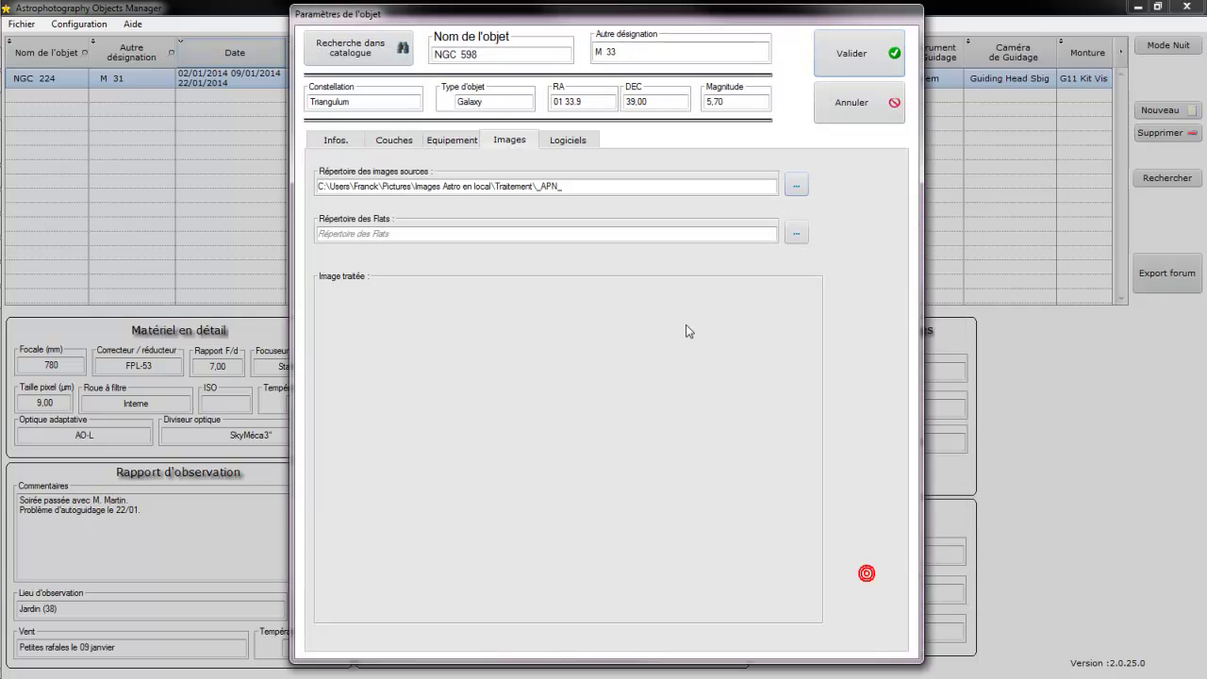
Set the flats directory to the A21 folder under Images Astro en local\Traitement\_APN_.
{"action": "left_click", "coordinate": [796, 233]}
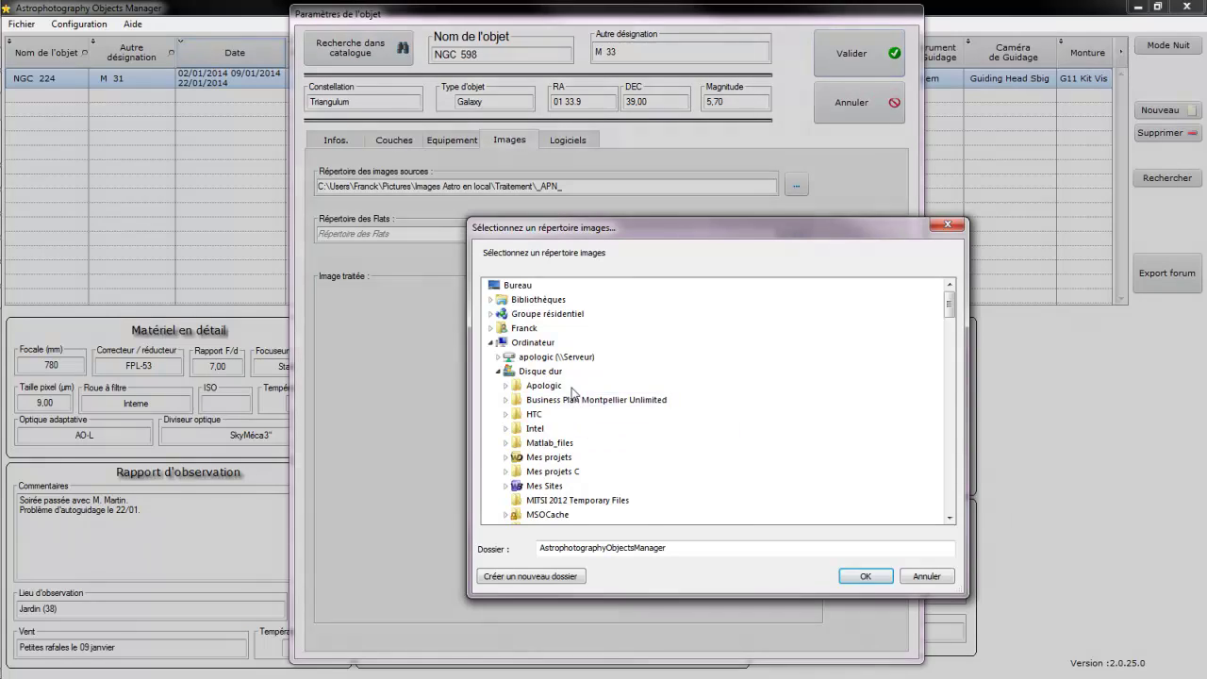
{"action": "double_click", "coordinate": [537, 300]}
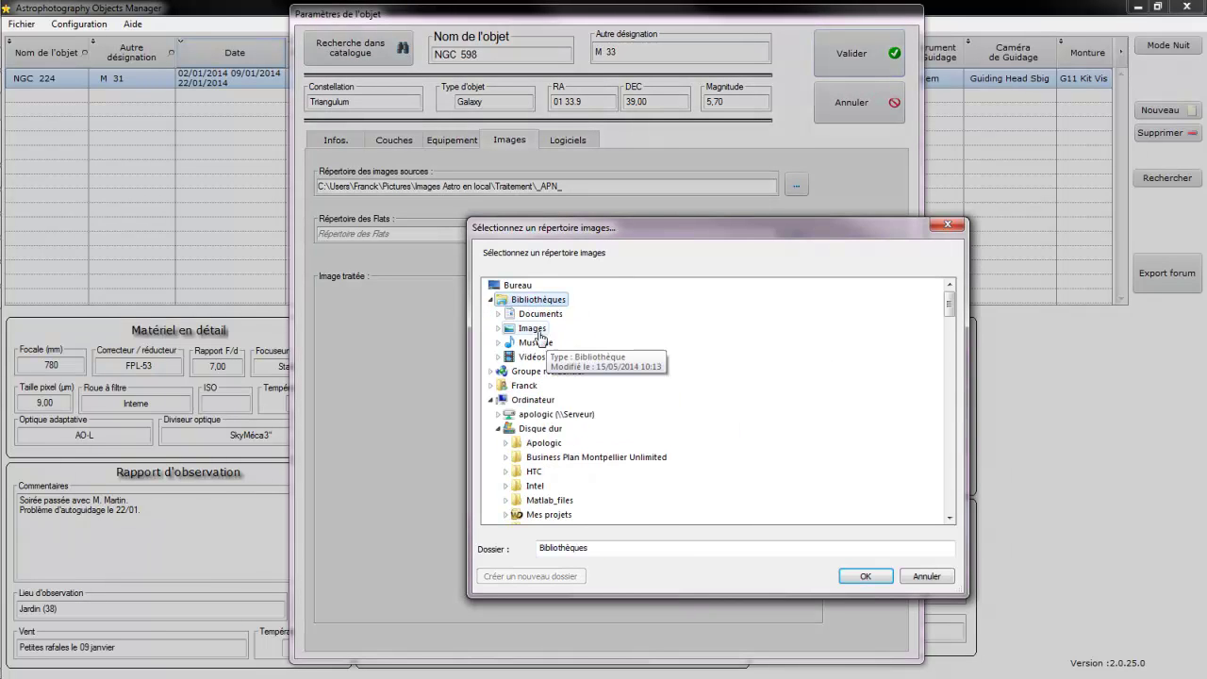
{"action": "double_click", "coordinate": [532, 328]}
{"action": "double_click", "coordinate": [556, 343]}
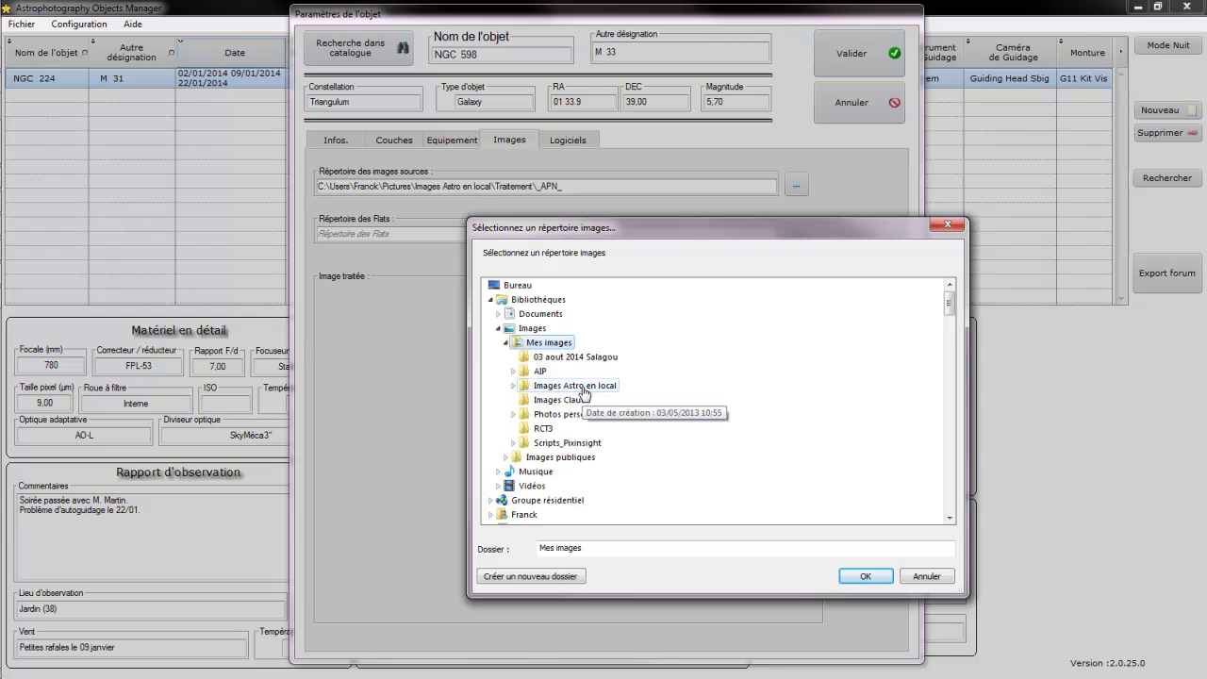
{"action": "double_click", "coordinate": [582, 386]}
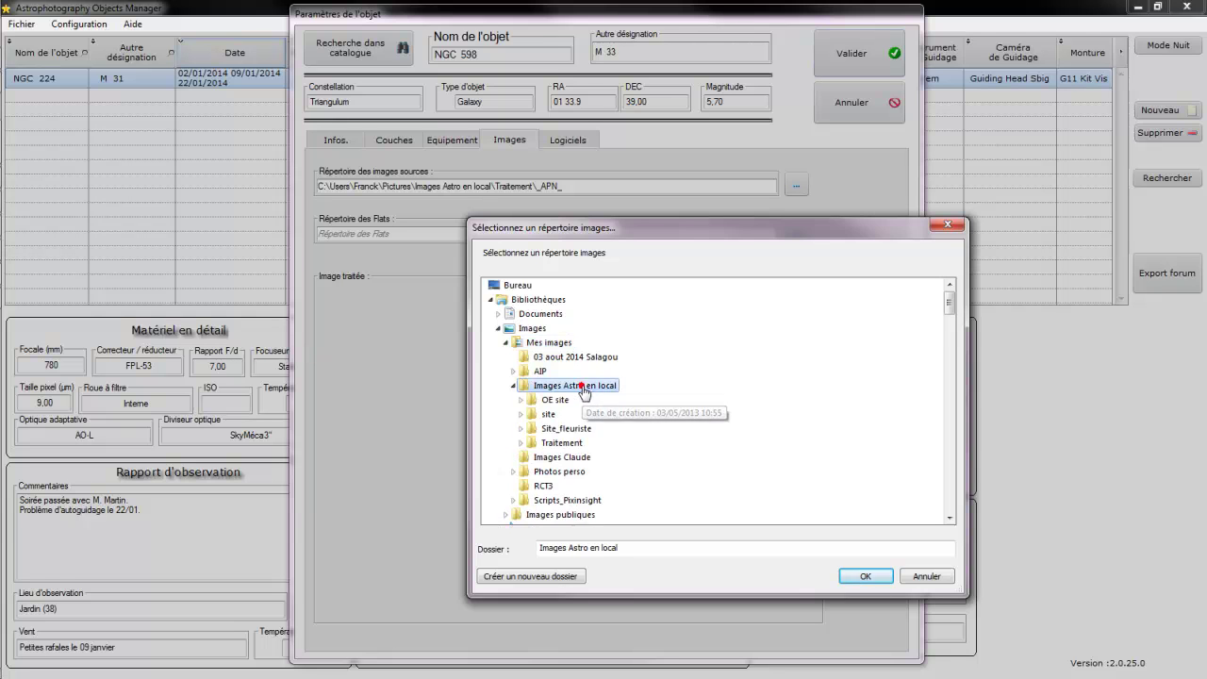
{"action": "double_click", "coordinate": [567, 442]}
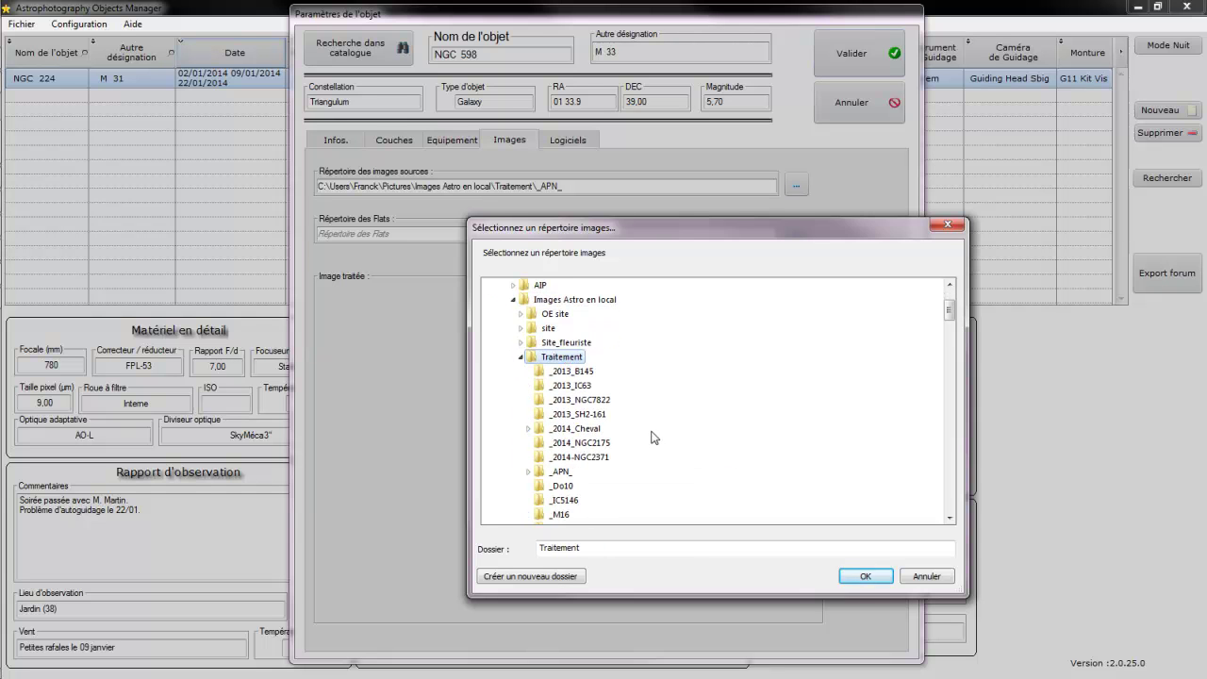
{"action": "double_click", "coordinate": [591, 476]}
{"action": "left_click", "coordinate": [563, 442]}
{"action": "left_click", "coordinate": [865, 575]}
Load A21_15x15_fs606350db-1024 from the _APN_\A21 folder as the processed image.
{"action": "left_click", "coordinate": [714, 381]}
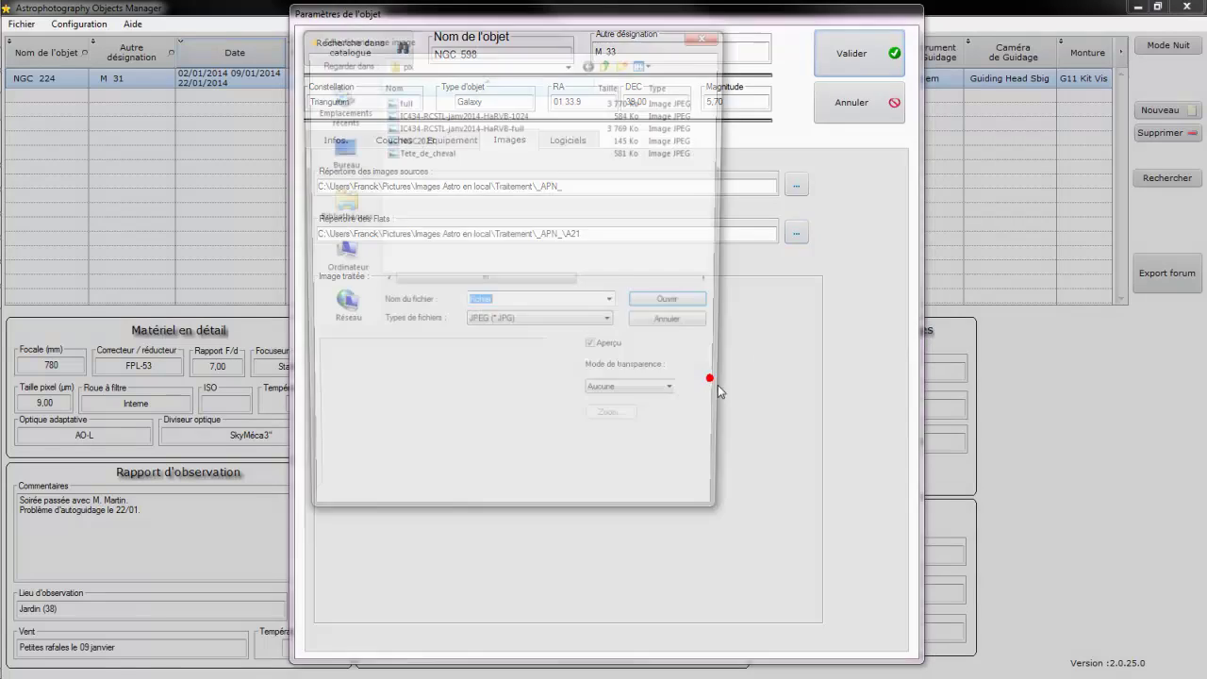
{"action": "left_click", "coordinate": [608, 62]}
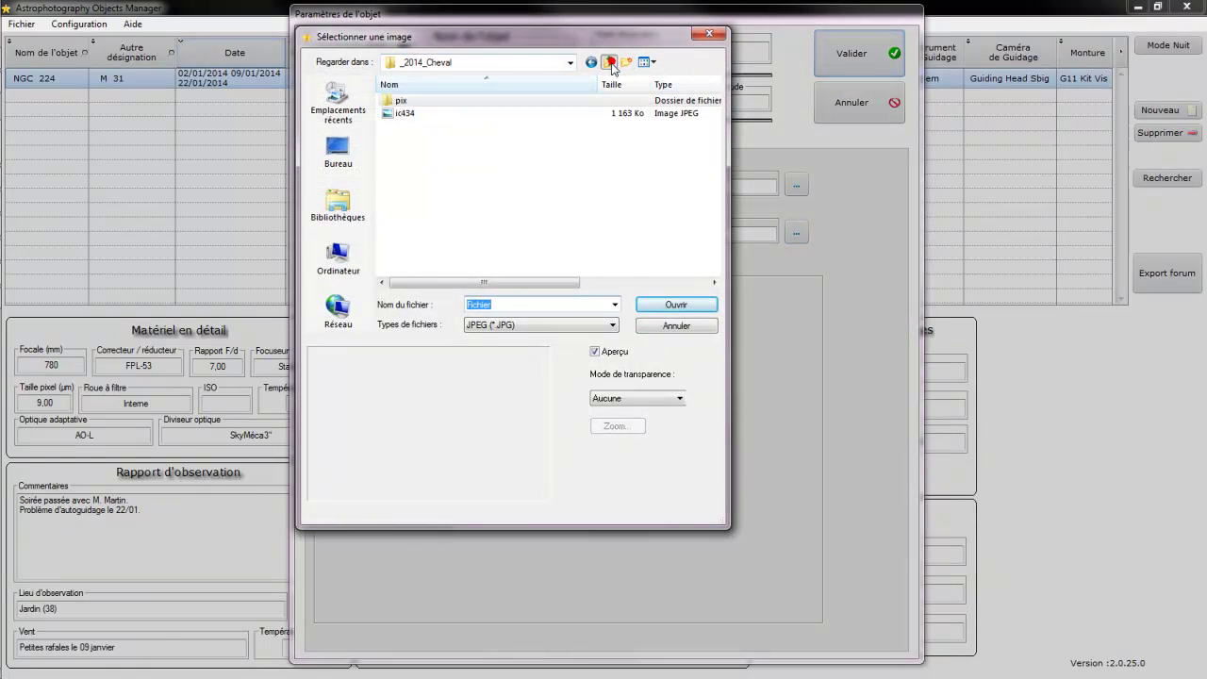
{"action": "left_click", "coordinate": [609, 62]}
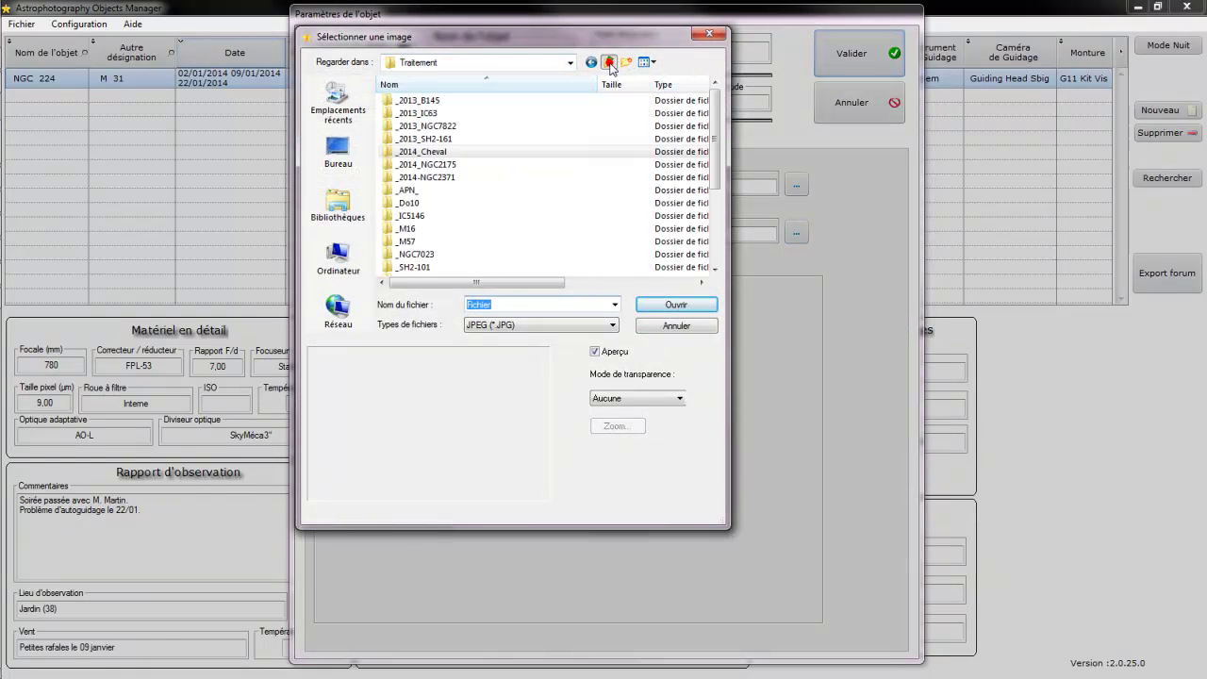
{"action": "double_click", "coordinate": [415, 189]}
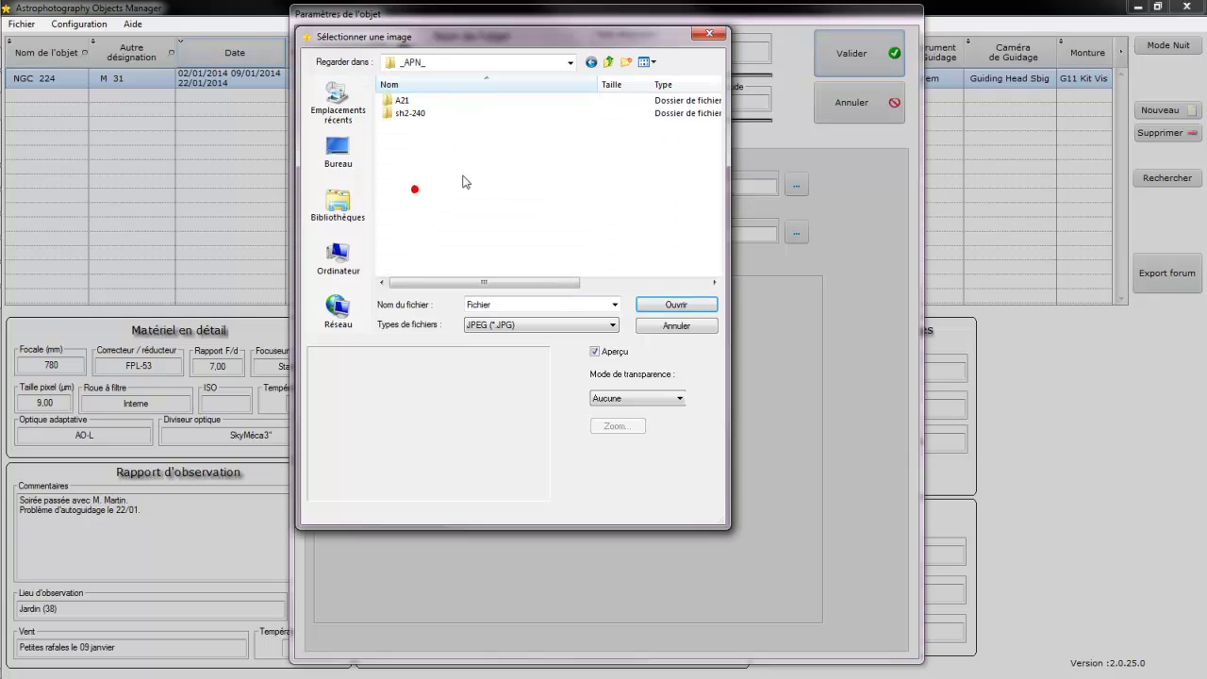
{"action": "double_click", "coordinate": [400, 101]}
{"action": "left_click", "coordinate": [486, 101]}
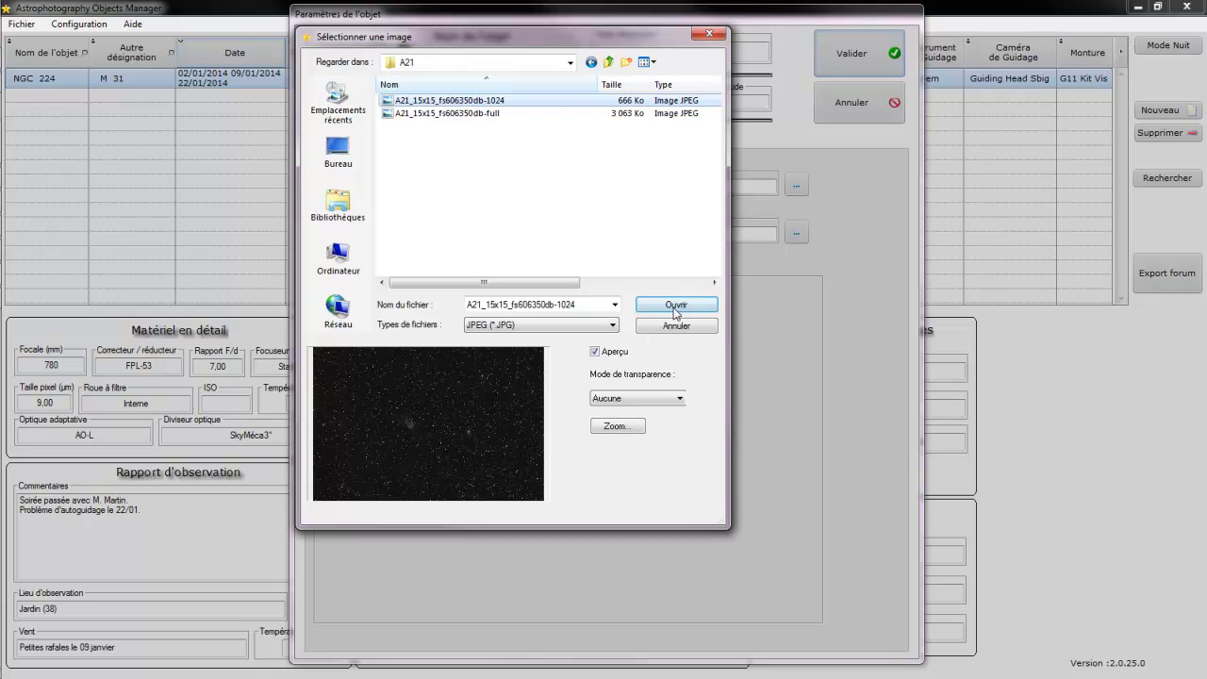
{"action": "left_click", "coordinate": [675, 305]}
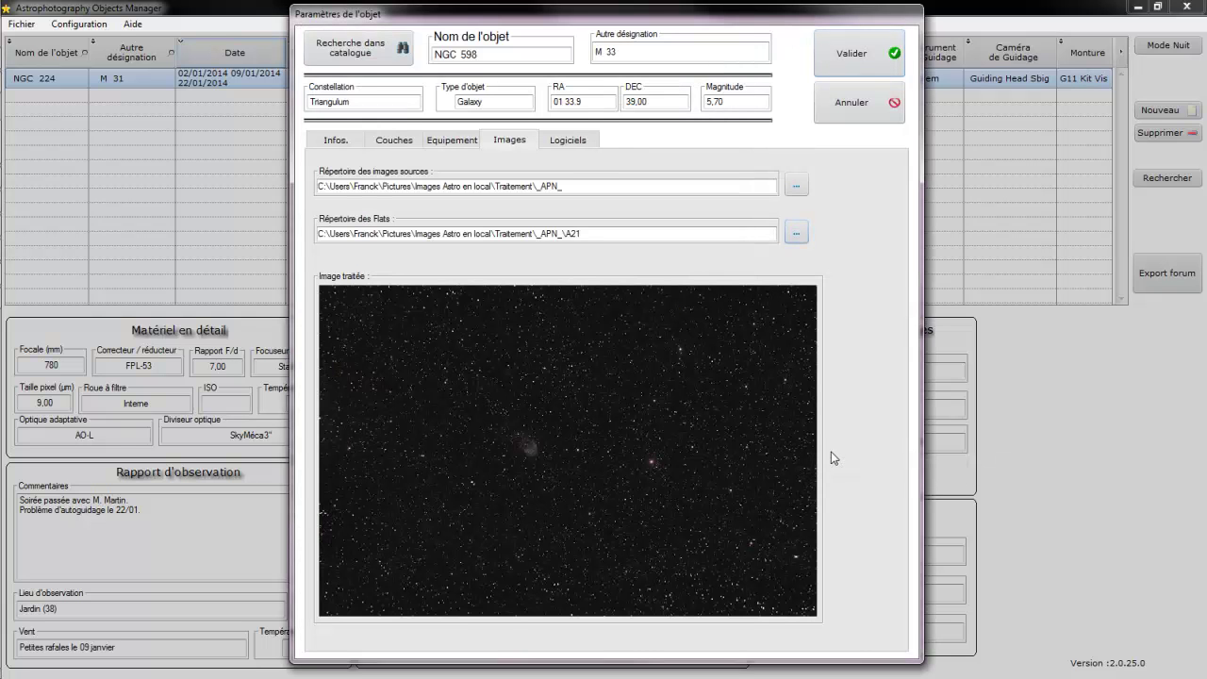
Select MaximDL for acquisition, DeepSkyStacker for preprocessing and Photoshop CS6 for processing, and save the M 33 record.
{"action": "left_click", "coordinate": [569, 139]}
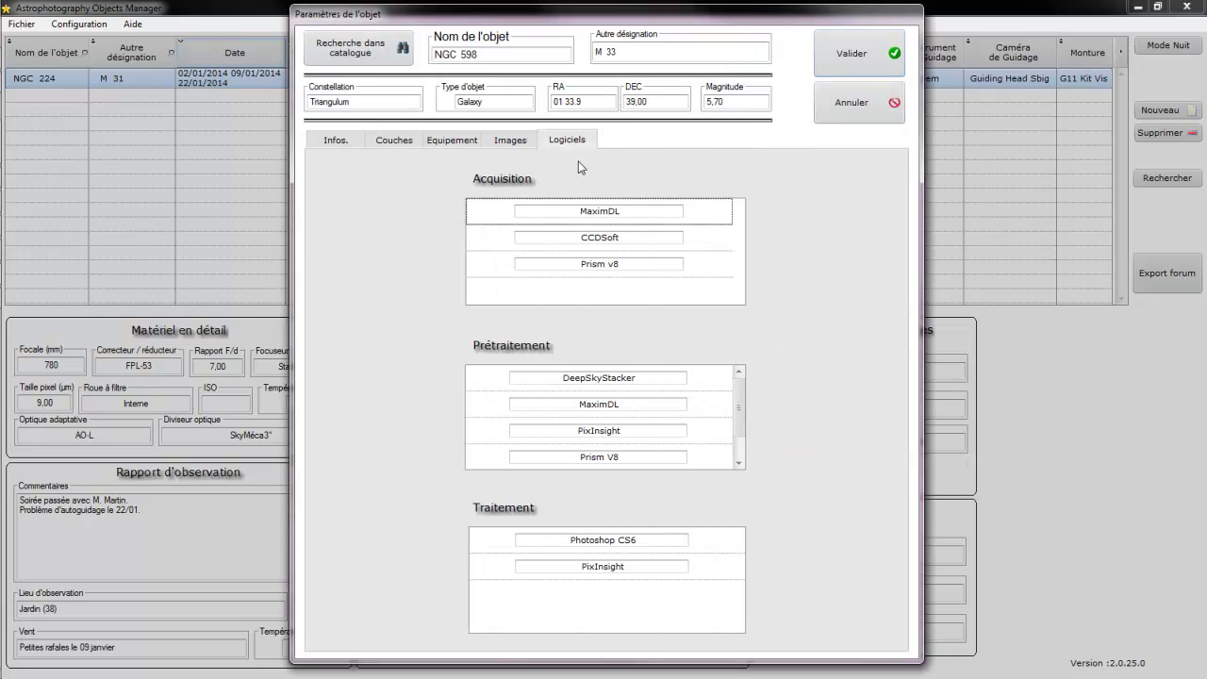
{"action": "left_click", "coordinate": [697, 211]}
{"action": "left_click", "coordinate": [710, 385]}
{"action": "left_click", "coordinate": [720, 540]}
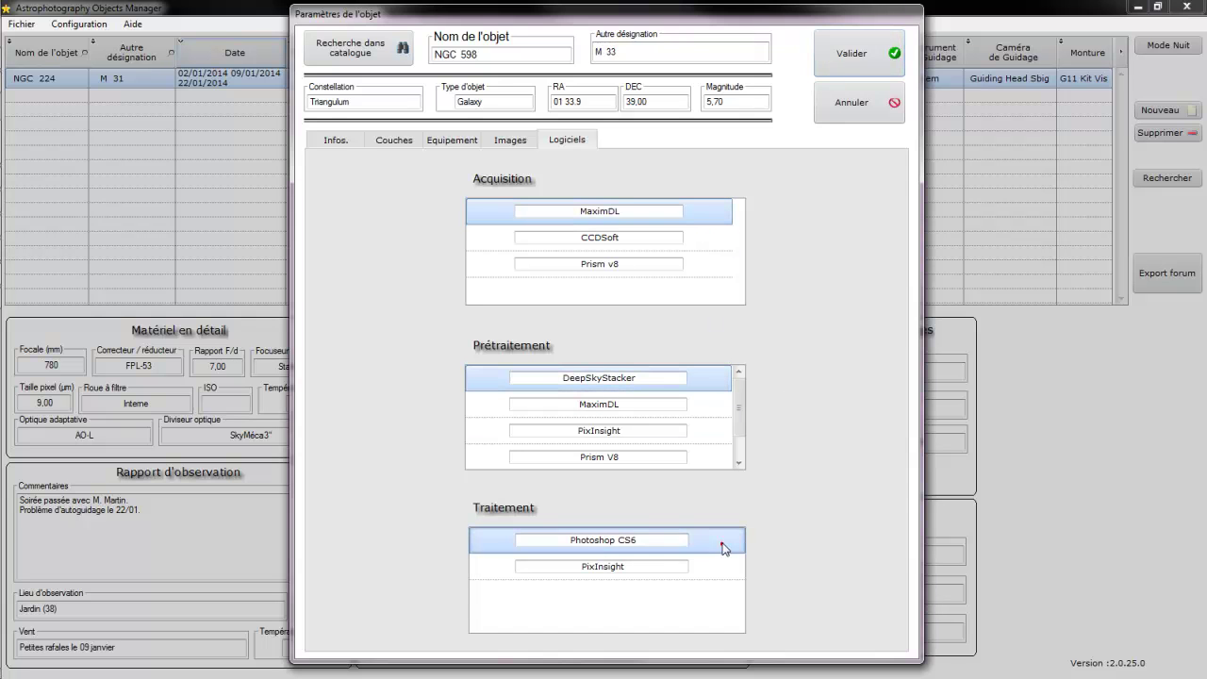
{"action": "left_click", "coordinate": [714, 572]}
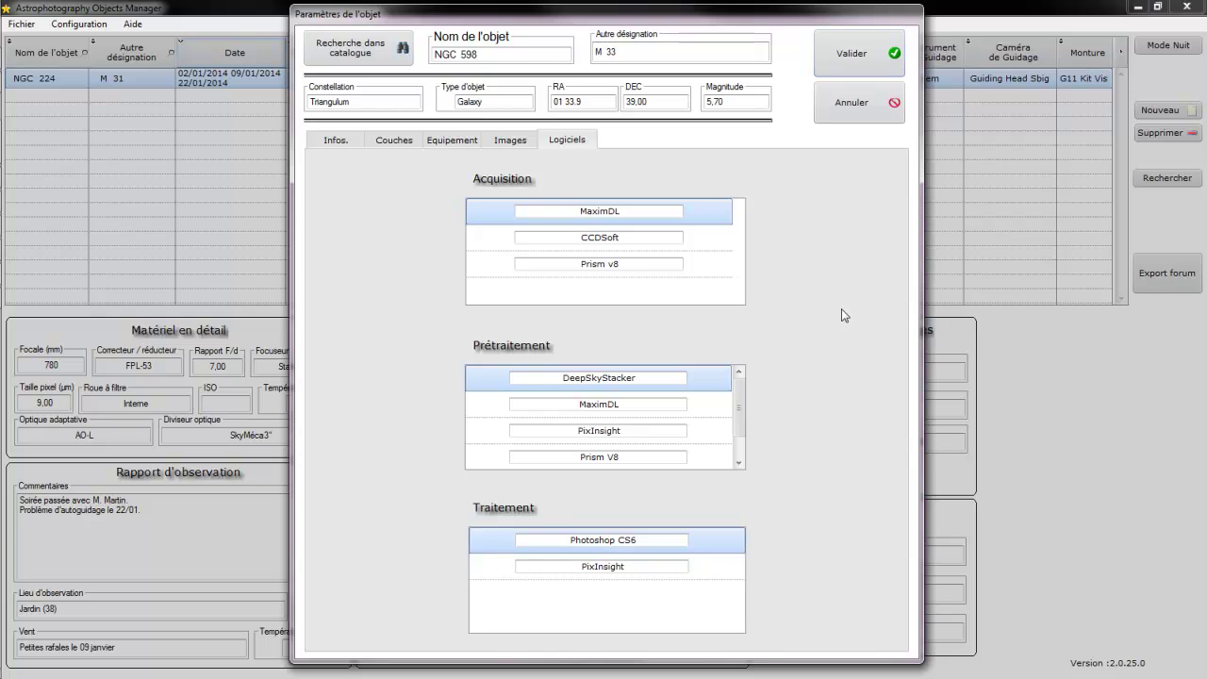
{"action": "left_click", "coordinate": [853, 54]}
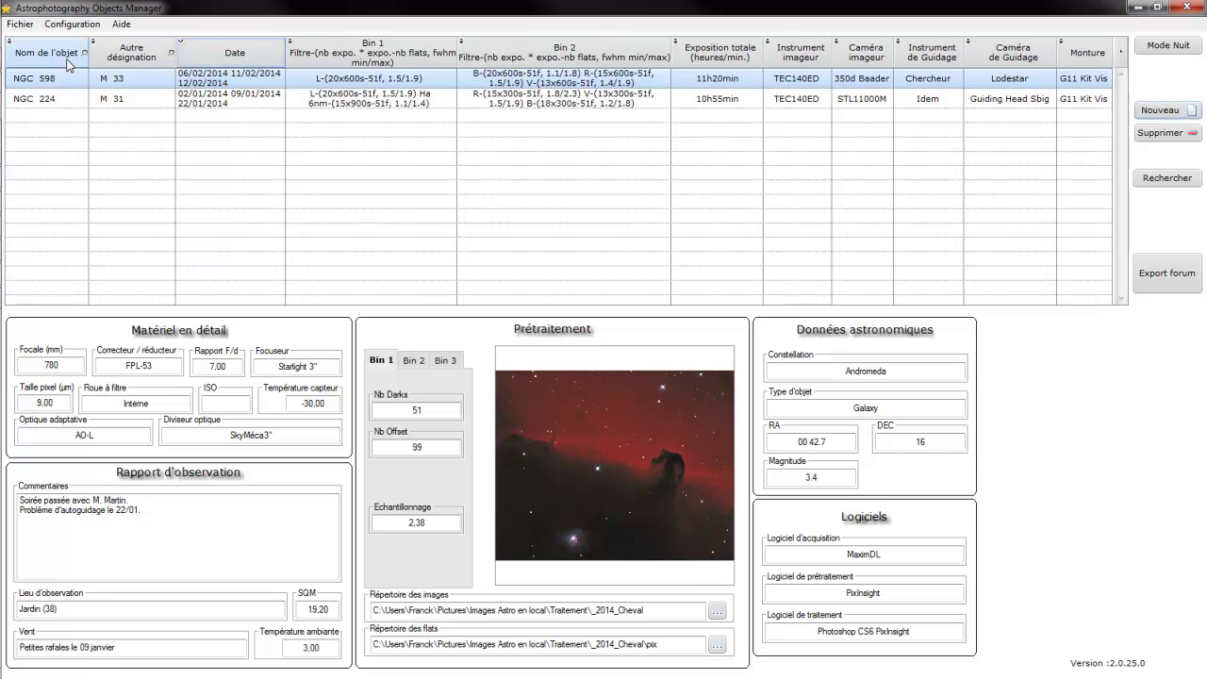
Sort the object list by object name in both directions, and by date with the most recent session first.
{"action": "left_click", "coordinate": [35, 58]}
{"action": "left_click", "coordinate": [42, 58]}
{"action": "left_click", "coordinate": [41, 55]}
{"action": "left_click", "coordinate": [40, 55]}
{"action": "left_click", "coordinate": [234, 54]}
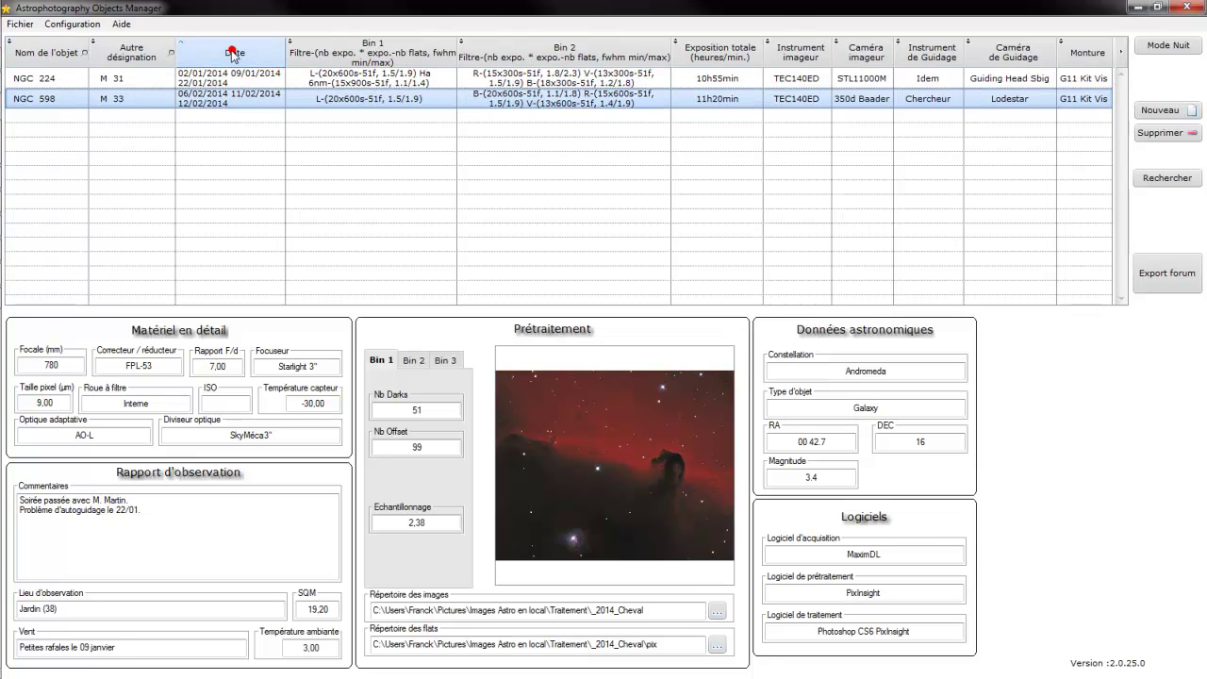
{"action": "left_click", "coordinate": [234, 56]}
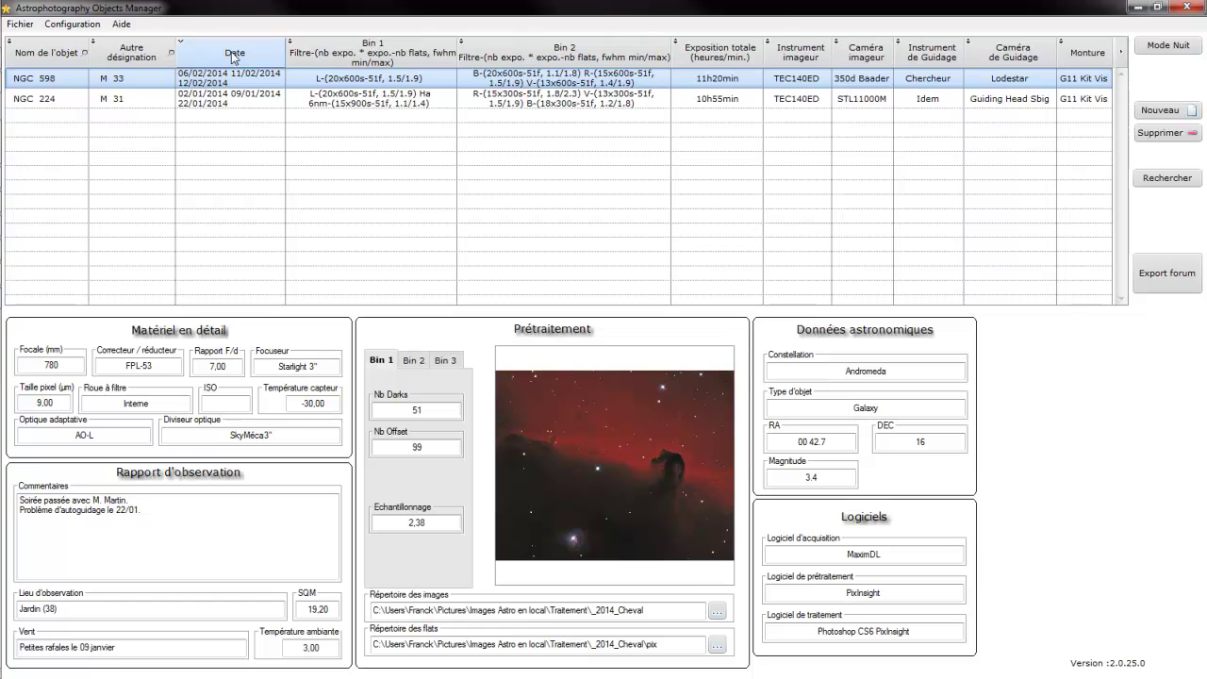
Sort the object list by total exposure, with the longest exposure first.
{"action": "left_click", "coordinate": [717, 54]}
{"action": "left_click", "coordinate": [718, 55]}
{"action": "left_click", "coordinate": [718, 57]}
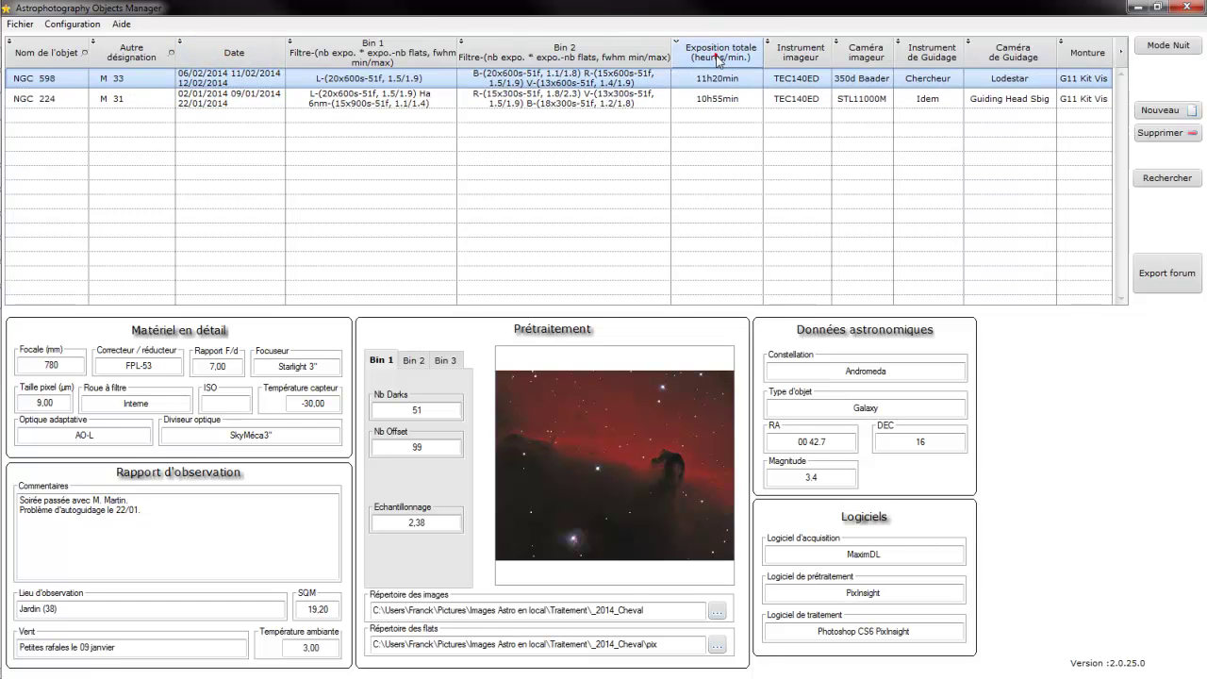
Sort the object list by imaging camera in both directions, and by date with the oldest session first.
{"action": "left_click", "coordinate": [867, 51]}
{"action": "left_click", "coordinate": [864, 52]}
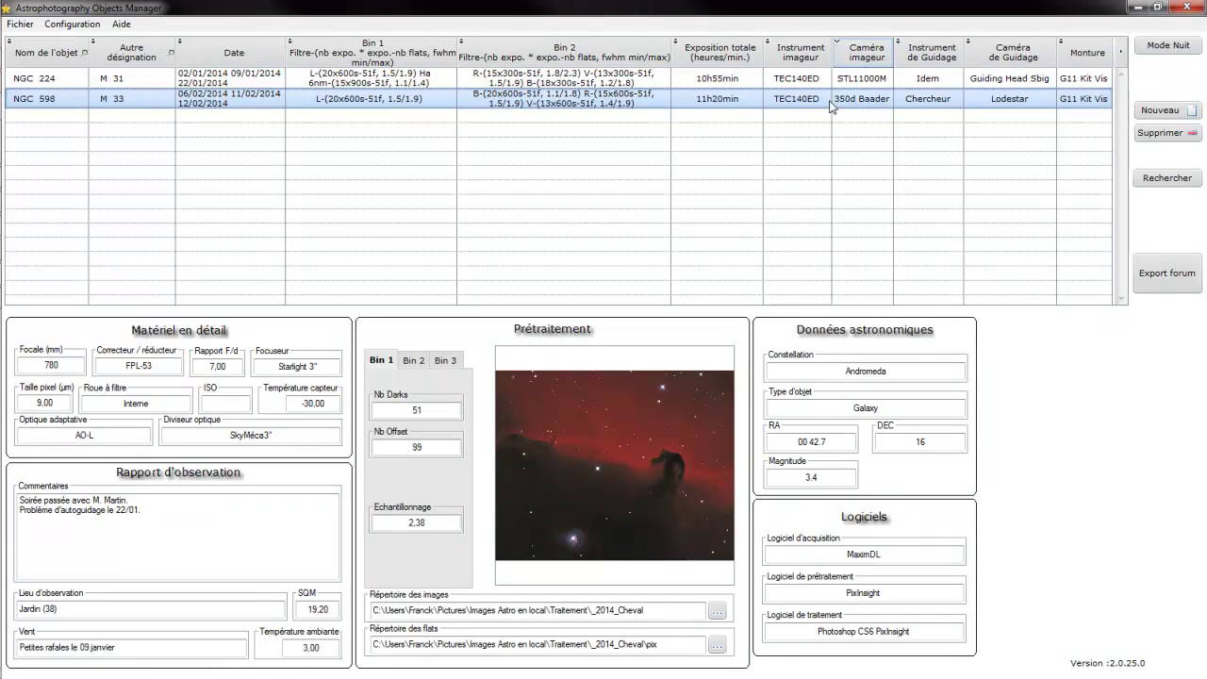
{"action": "left_click", "coordinate": [870, 56]}
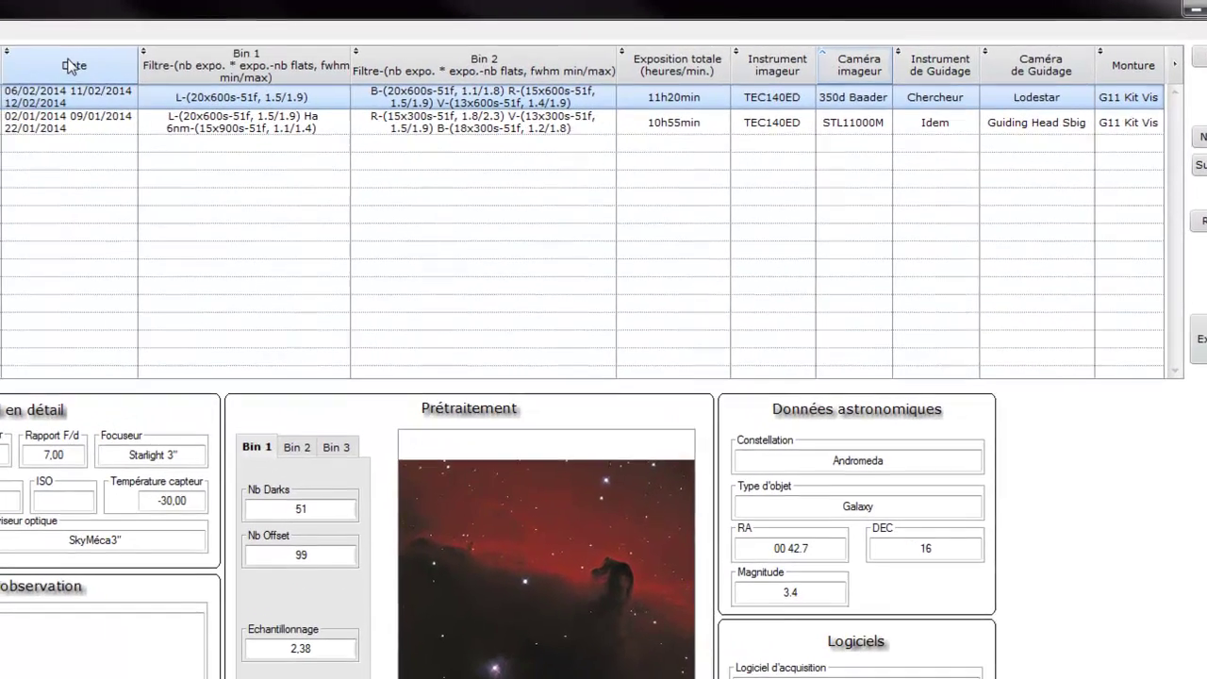
{"action": "left_click", "coordinate": [229, 52]}
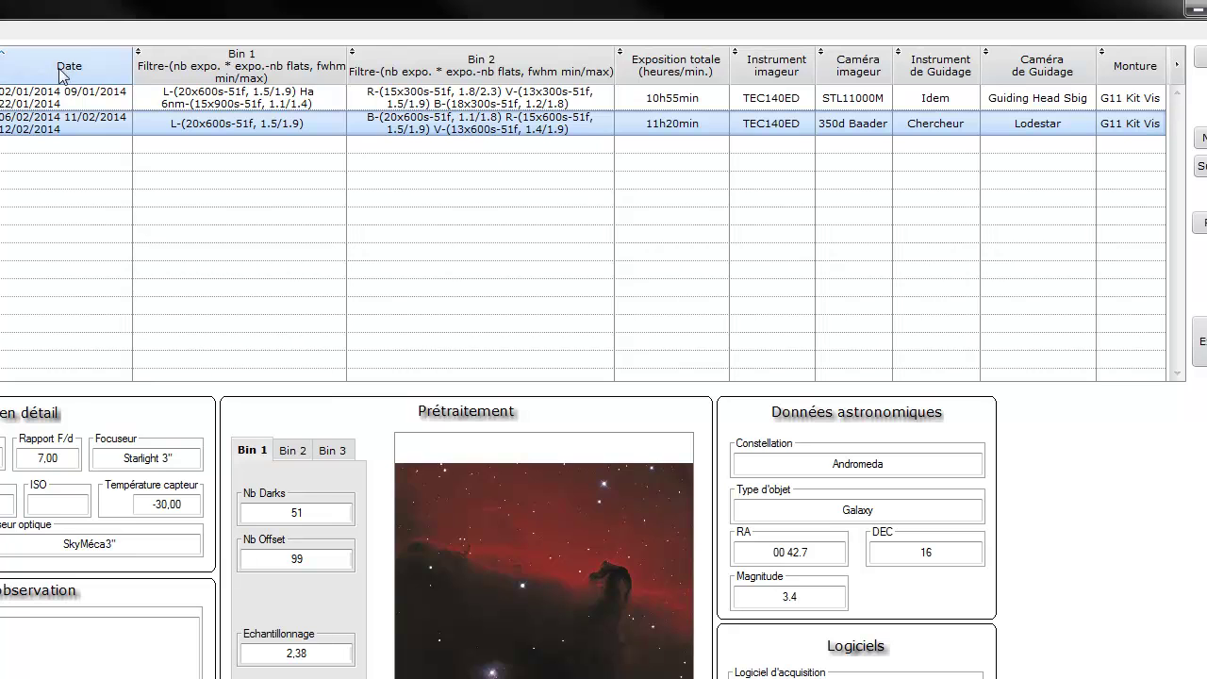